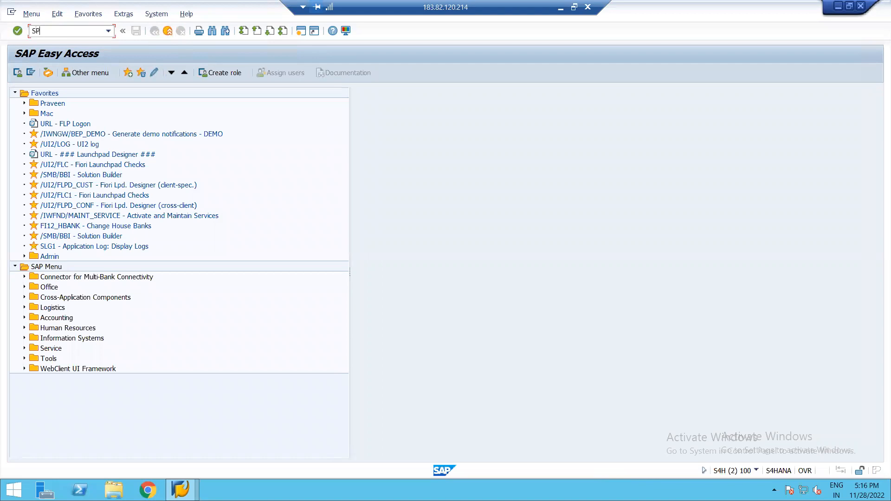
# Run SPRO and, in the SAP Reference IMG, open Define Account Groups with Screen Layout (Customers) under Preparations for Creating Customer Master Data.
pyautogui.press('Return')
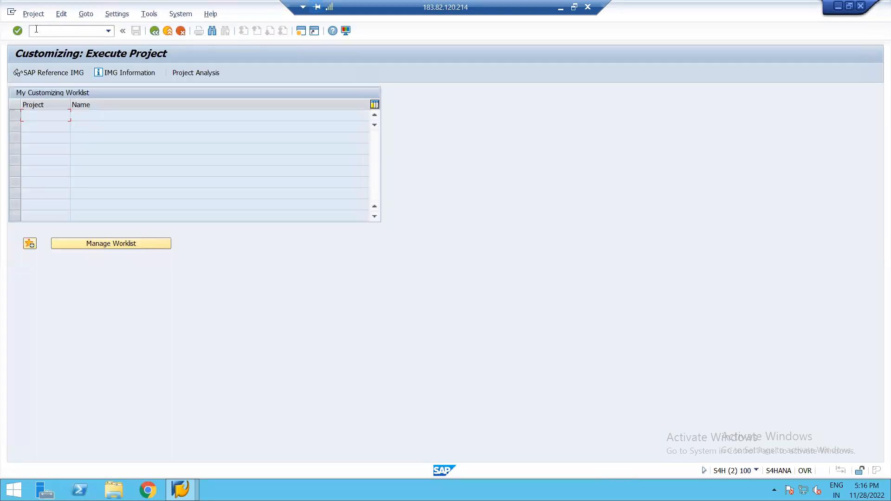
pyautogui.click(46, 74)
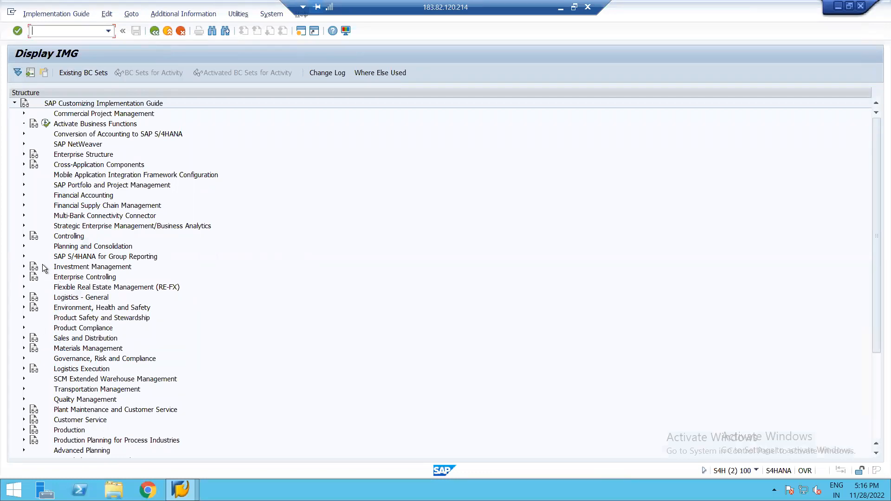
pyautogui.click(24, 195)
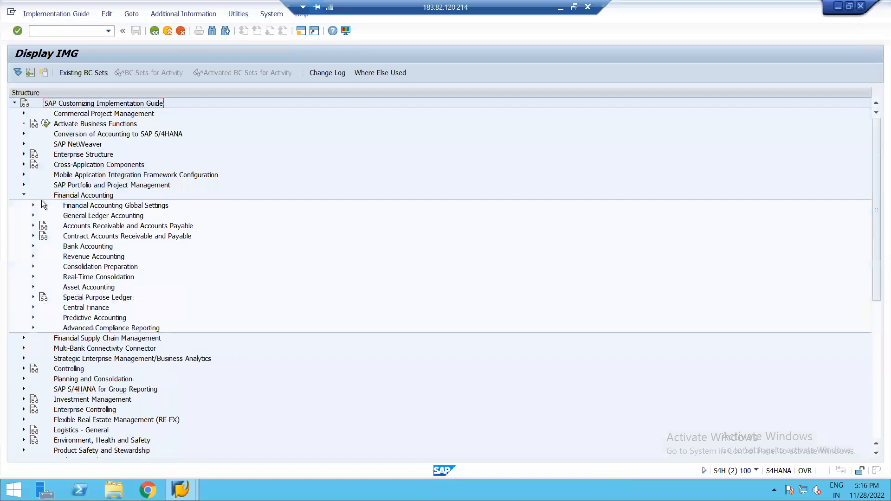
pyautogui.click(33, 227)
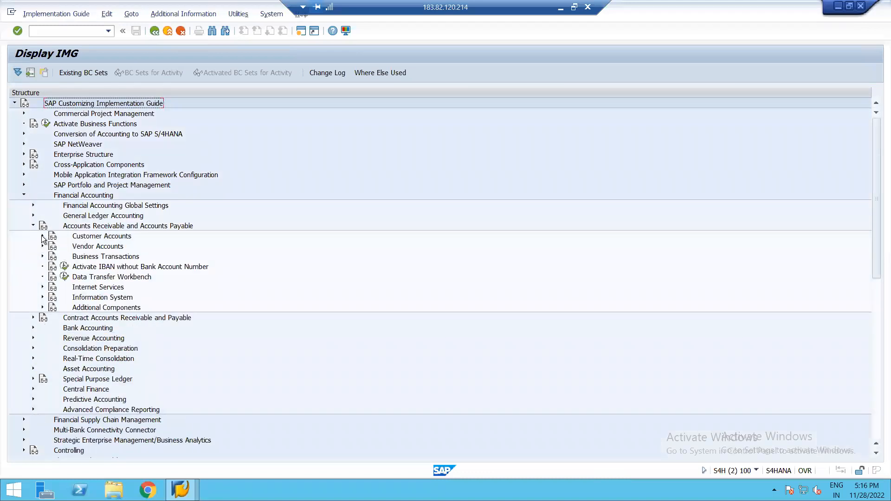
pyautogui.click(42, 236)
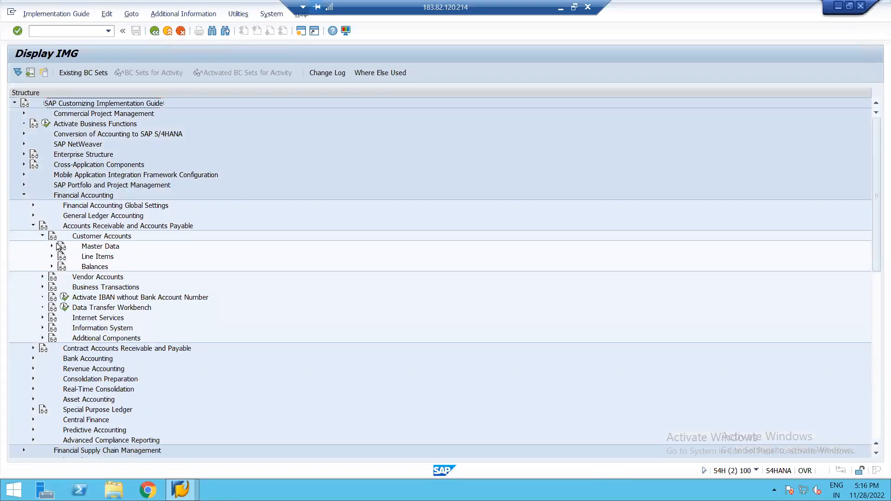
pyautogui.click(53, 246)
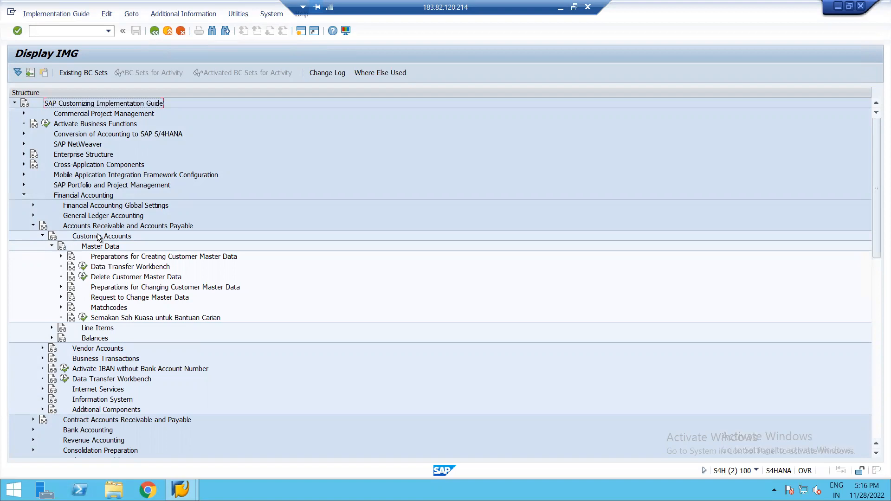
pyautogui.click(60, 256)
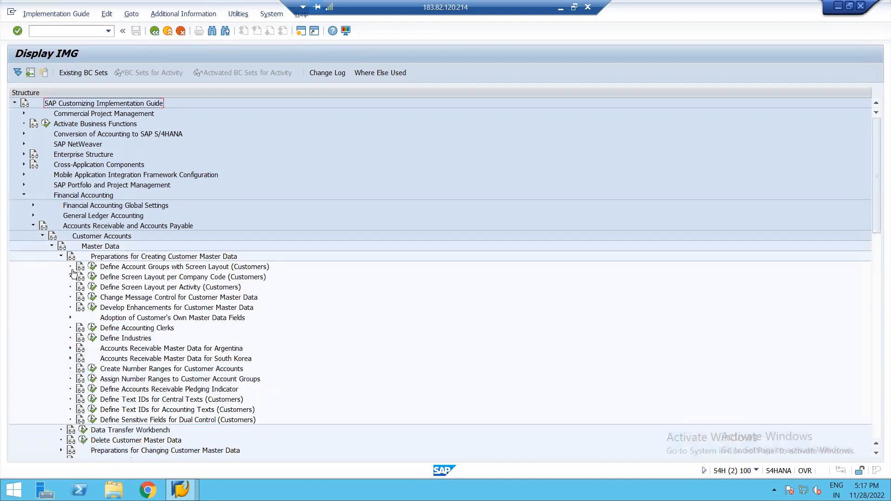
pyautogui.click(92, 266)
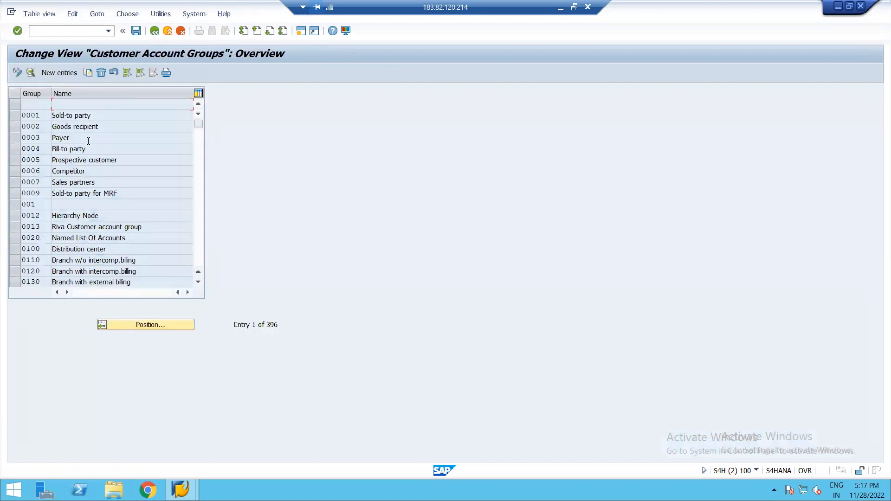
pyautogui.click(59, 73)
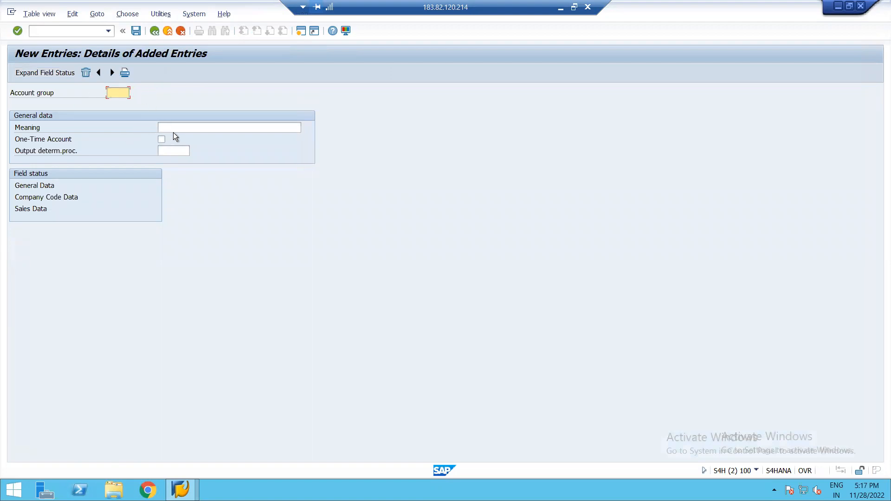
pyautogui.click(155, 31)
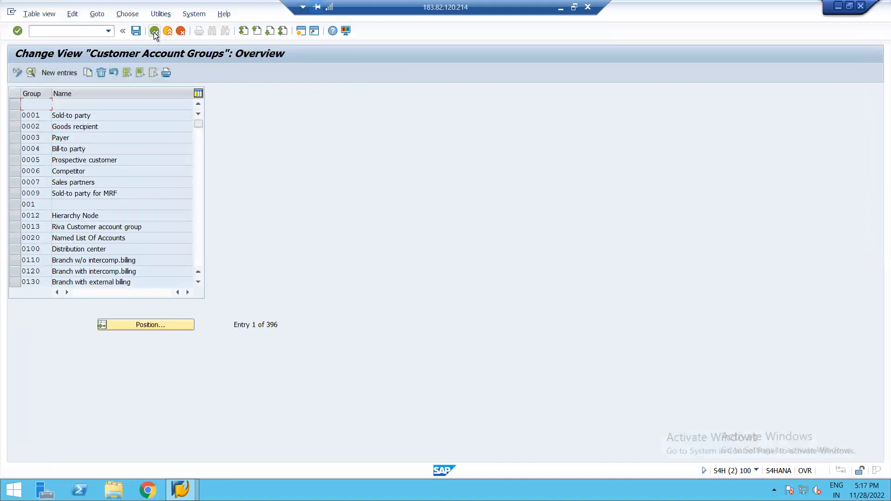
pyautogui.click(154, 31)
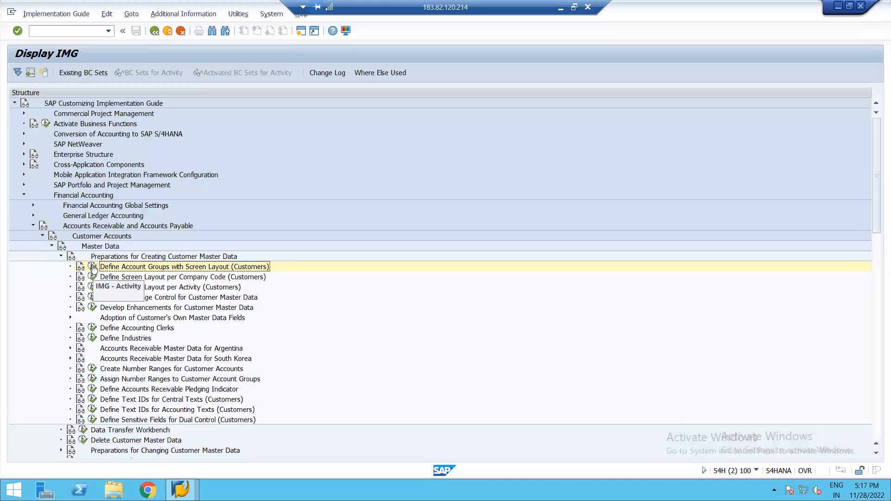
pyautogui.click(93, 268)
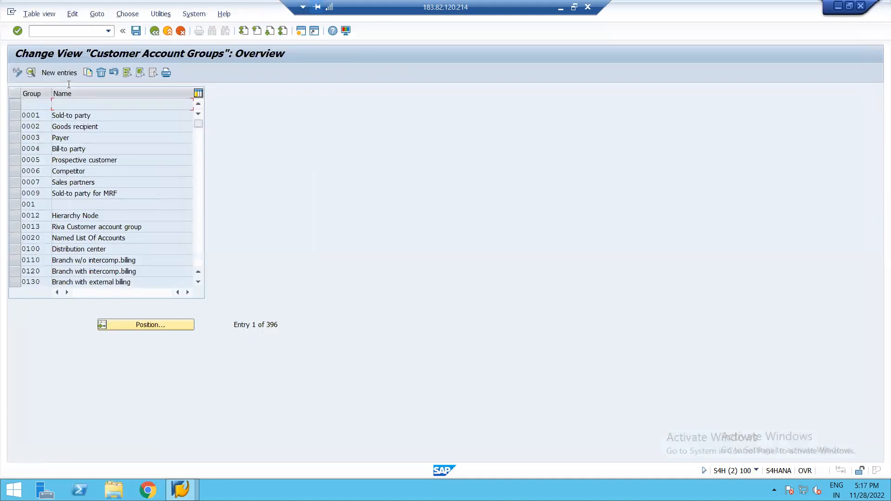
# Position the customer account group list at N10 and open the details of account group N10C.
pyautogui.click(144, 329)
pyautogui.write('N10')
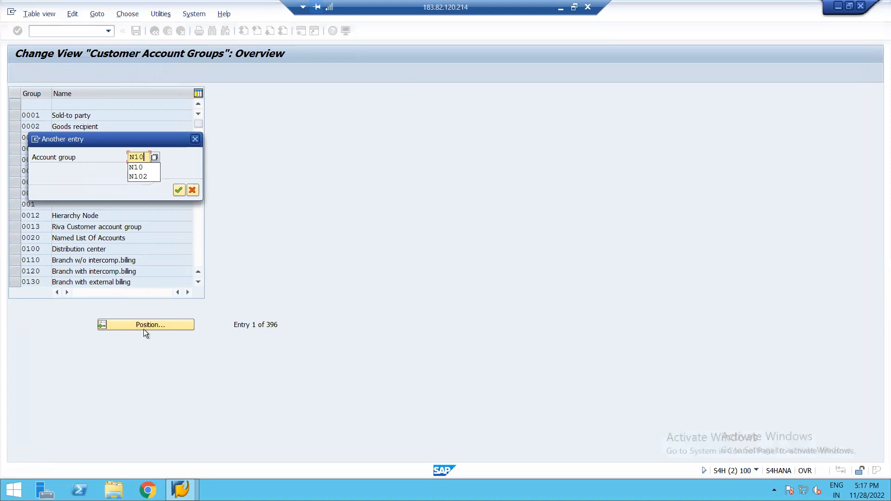
pyautogui.press('Return')
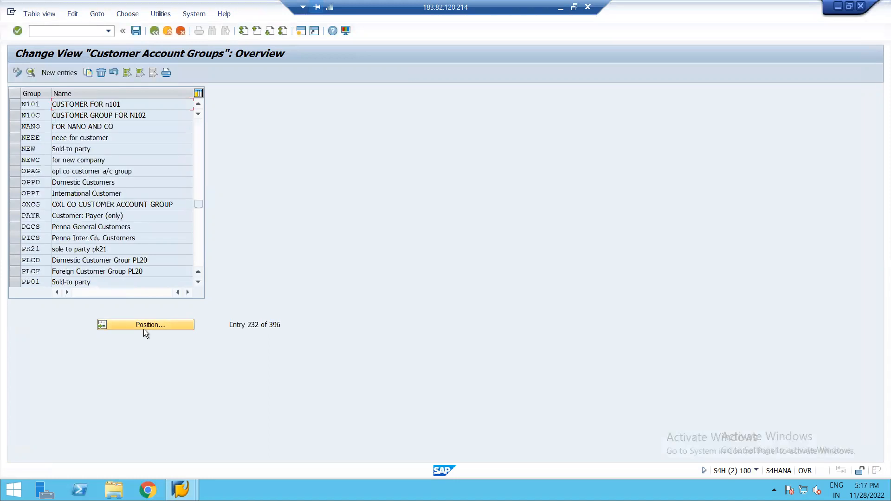
pyautogui.click(109, 115)
pyautogui.doubleClick(109, 115)
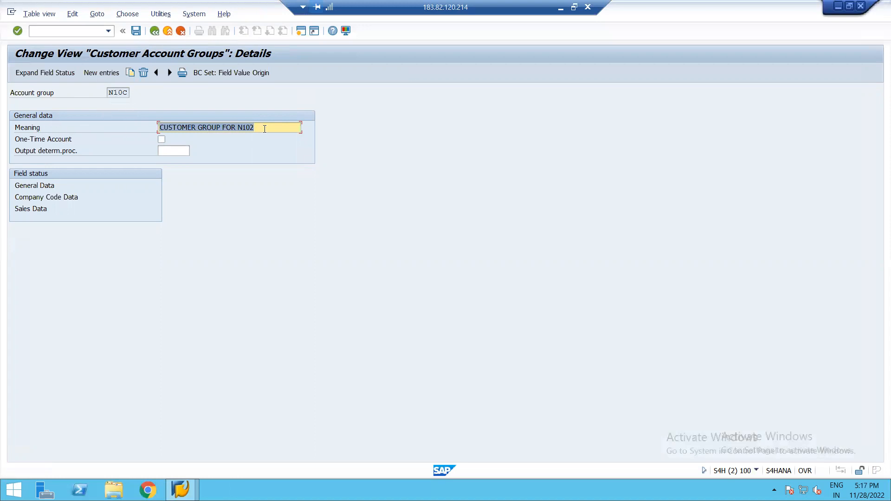
pyautogui.click(258, 127)
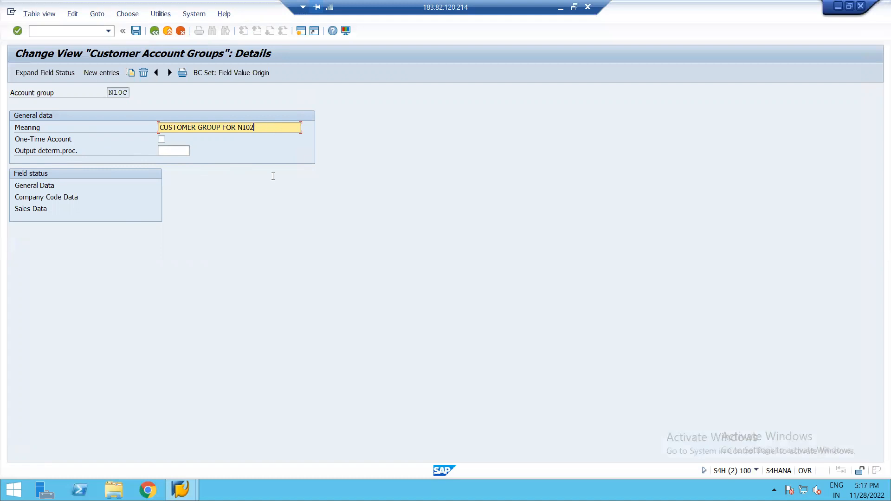
# Review the Marketing field statuses under General Data for account group N10C and return to its details.
pyautogui.doubleClick(40, 187)
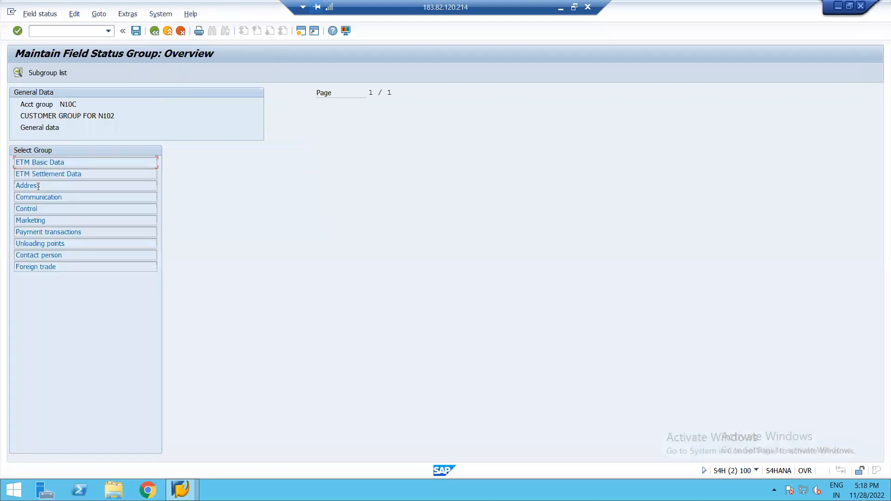
pyautogui.doubleClick(34, 221)
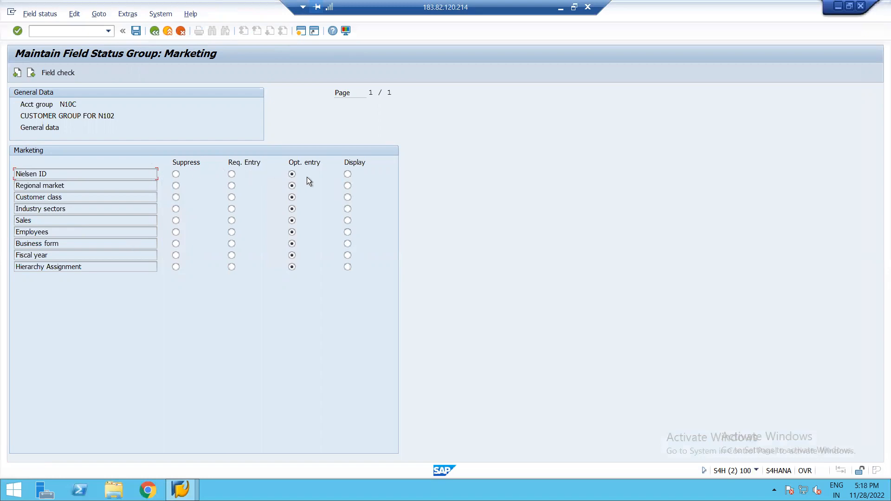
pyautogui.click(155, 31)
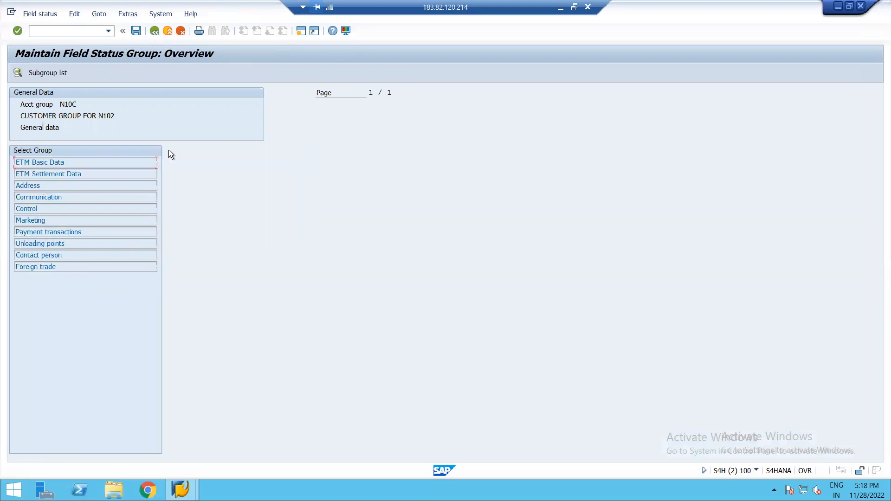
pyautogui.click(155, 31)
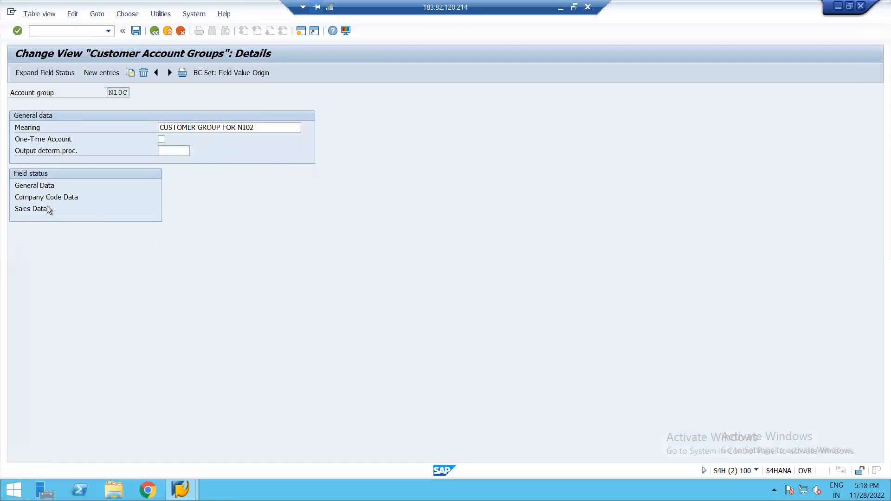
# Review the Partner usage field status under Sales Data for account group N10C and return to its details.
pyautogui.doubleClick(48, 209)
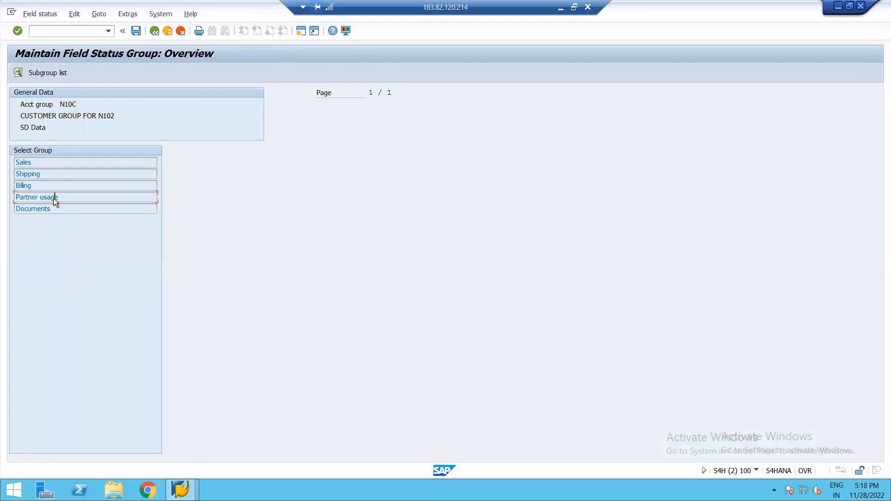
pyautogui.doubleClick(54, 197)
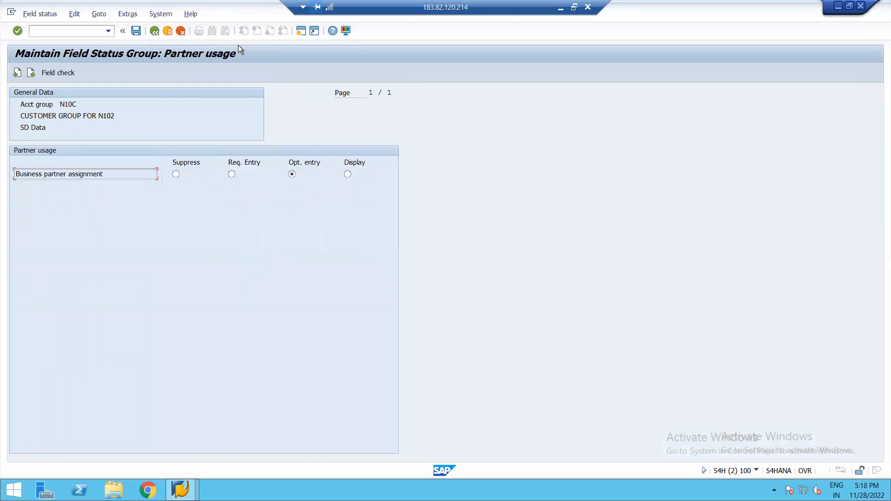
pyautogui.click(156, 31)
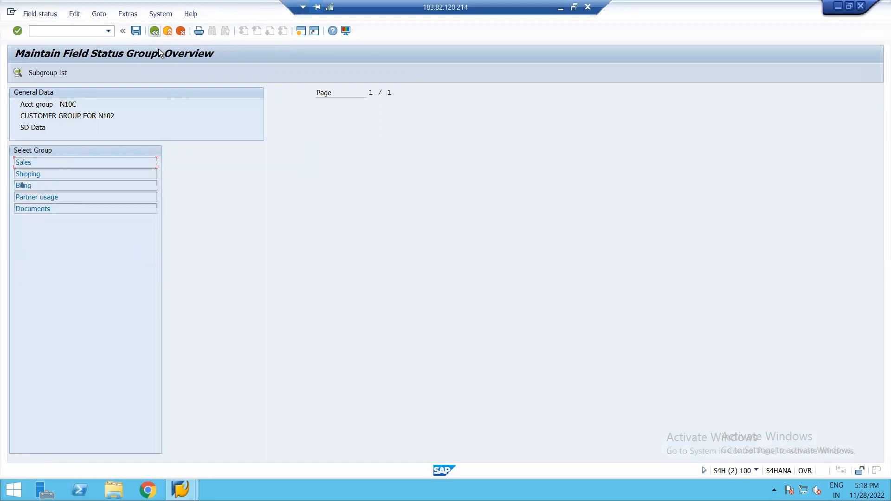
pyautogui.click(155, 32)
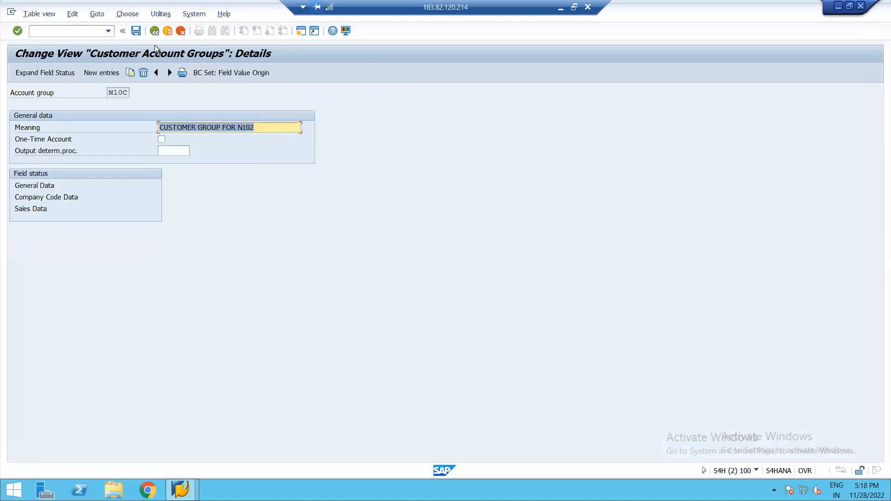
# Save customer account group N10C and return to the implementation guide structure.
pyautogui.click(136, 30)
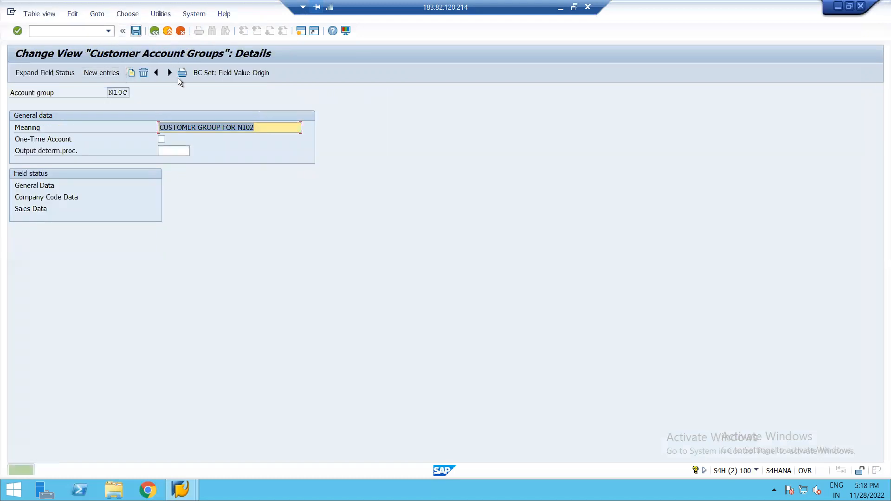
pyautogui.click(154, 31)
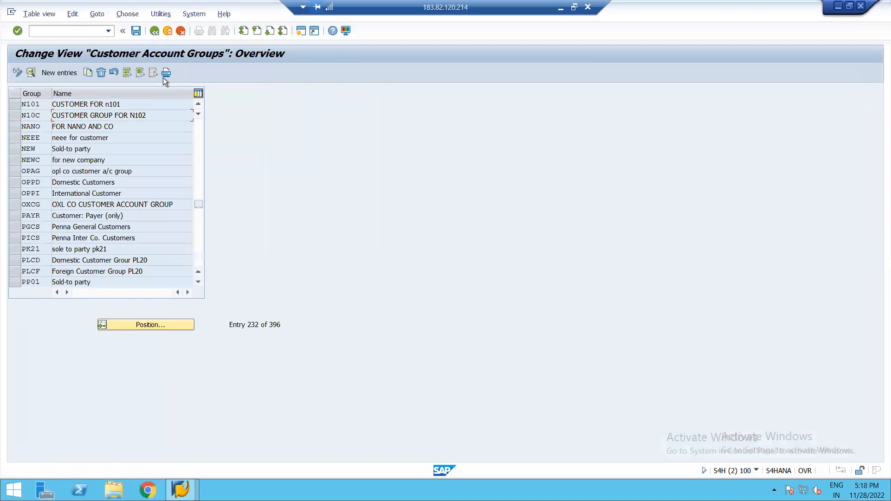
pyautogui.click(152, 32)
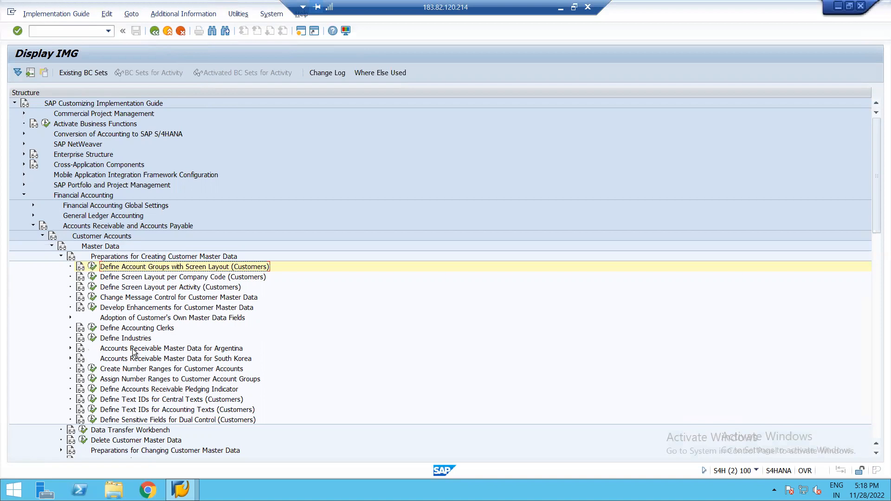
# Open Create Number Ranges for Customer Accounts and bring up its intervals in change mode.
pyautogui.click(92, 370)
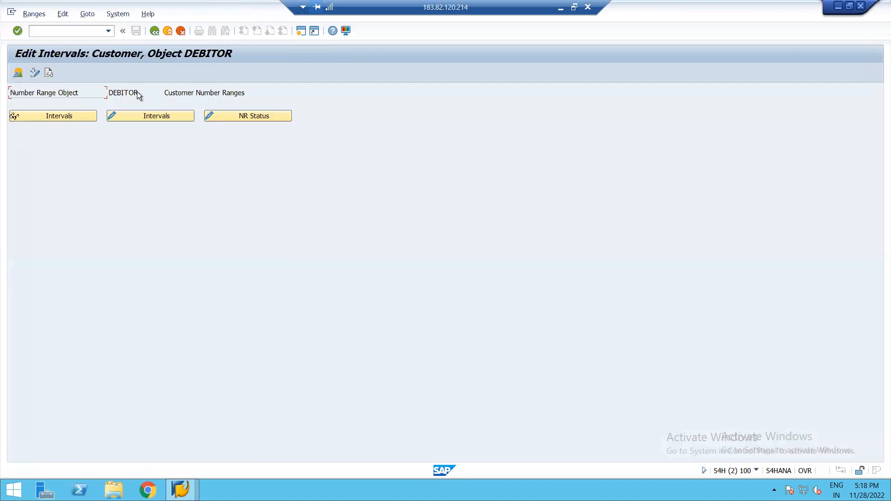
pyautogui.click(131, 115)
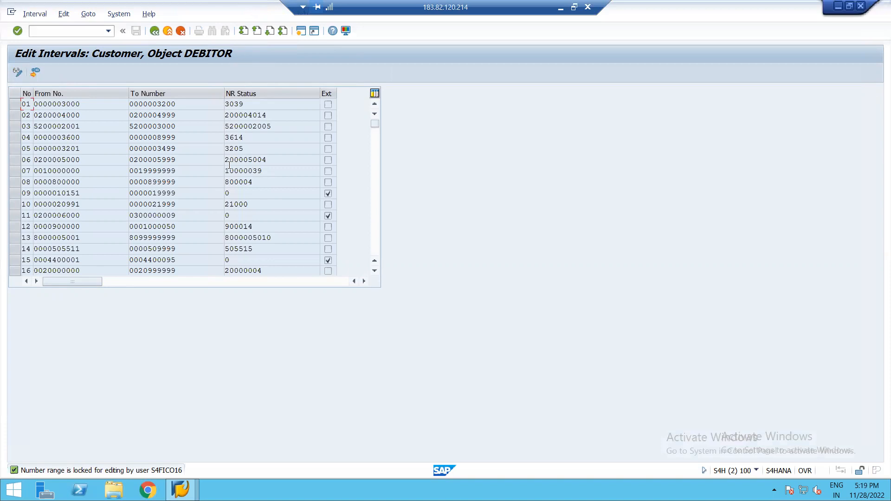
# Open an additional SAP session and display the SAP Reference IMG through transaction SPRO.
pyautogui.click(301, 31)
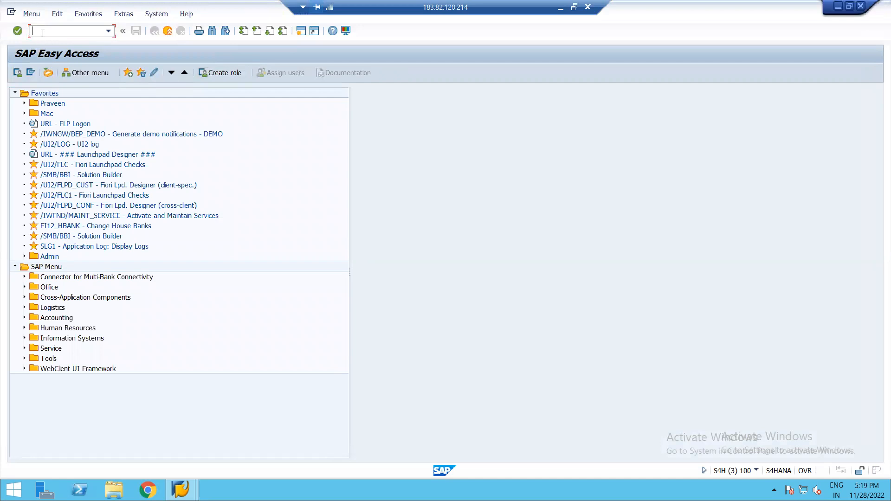
pyautogui.write('SPRO')
pyautogui.press('Return')
pyautogui.click(40, 72)
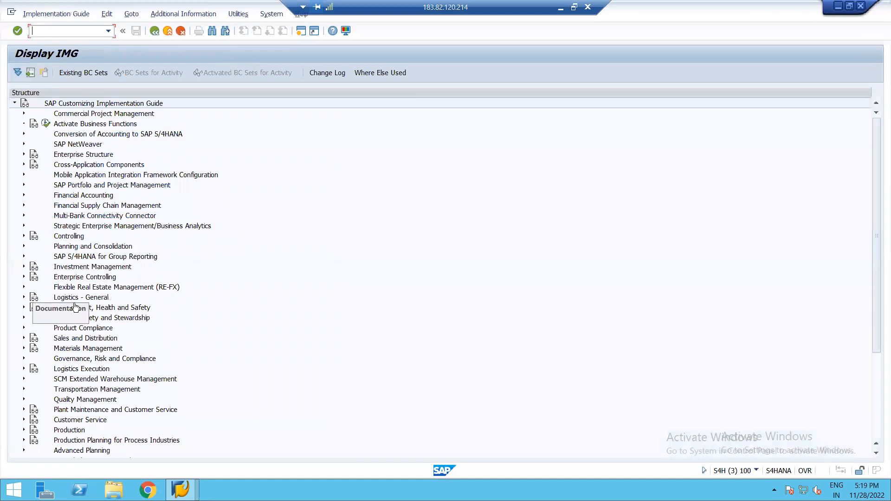
# Open Define Number Ranges under Cross-Application Components, SAP Business Partner, Business Partner, Basic Settings, Number Ranges and Groupings, and bring up its intervals in change mode.
pyautogui.click(24, 163)
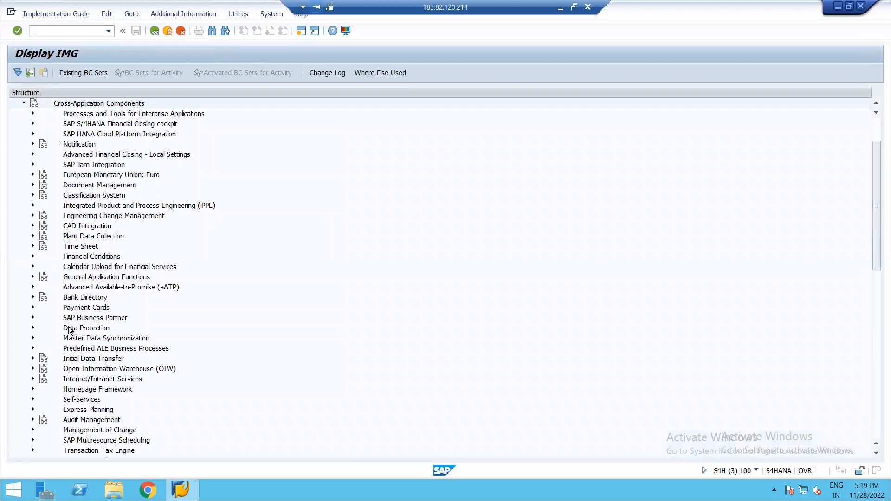
pyautogui.click(33, 317)
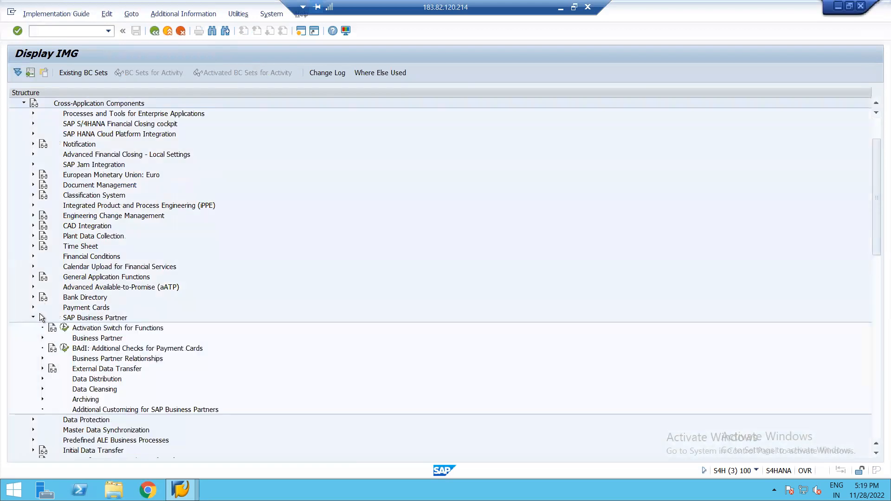
pyautogui.click(42, 339)
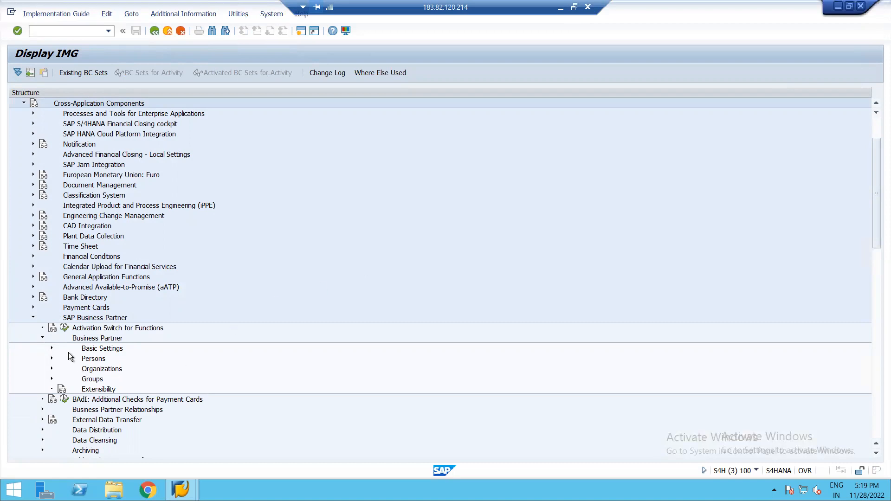
pyautogui.click(52, 348)
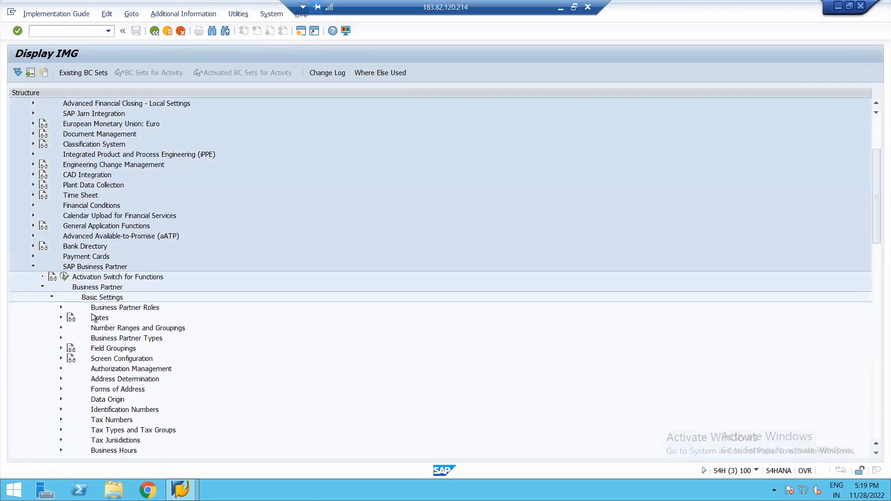
pyautogui.scroll(-1, 60, 334)
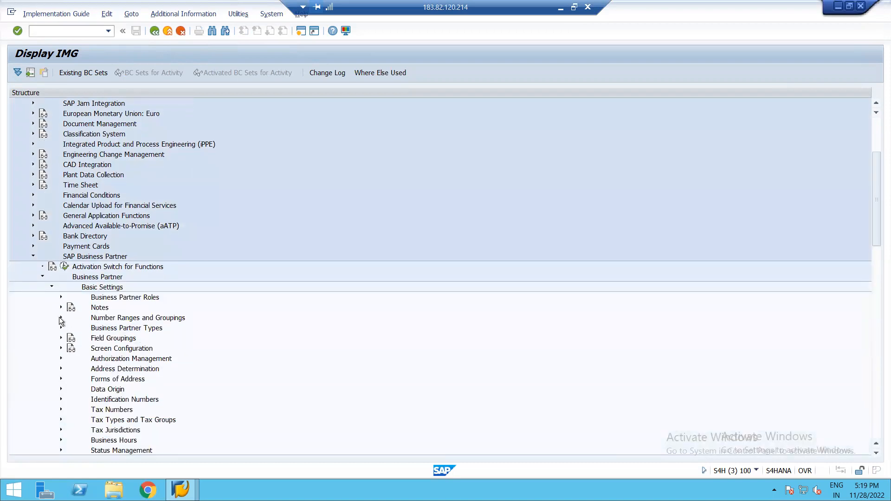
pyautogui.click(61, 317)
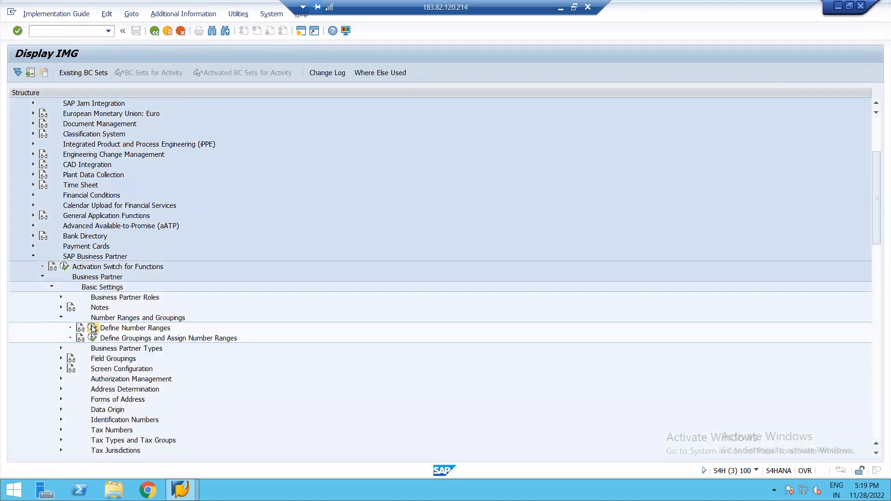
pyautogui.click(91, 327)
pyautogui.click(160, 115)
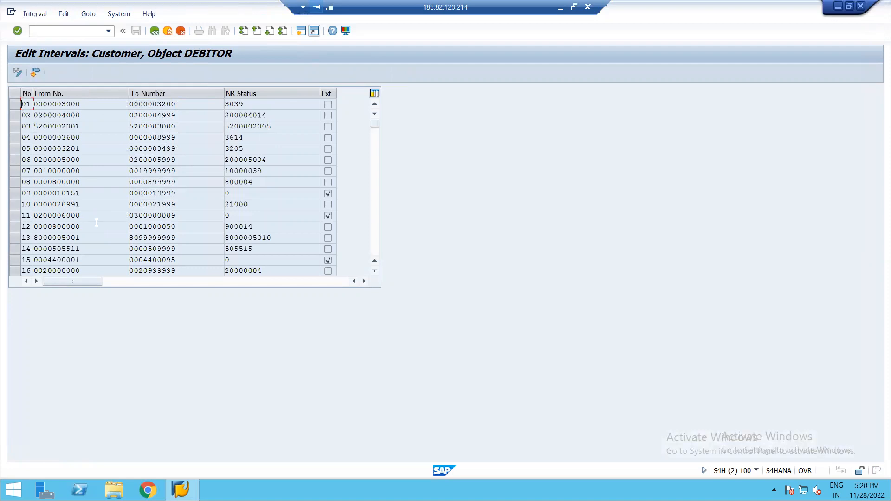
# Check the free intervals for the customer object DEBITOR and the business partner object BU_PARTNER, closing the latter's list.
pyautogui.click(34, 72)
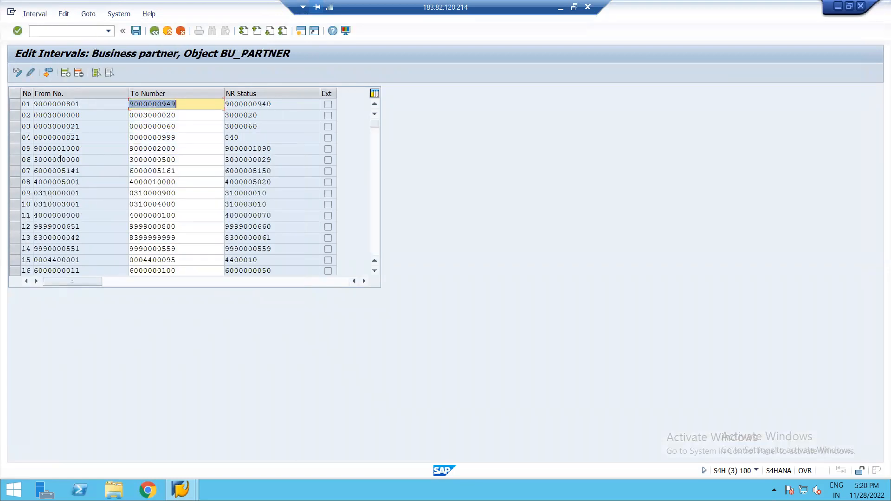
pyautogui.click(48, 72)
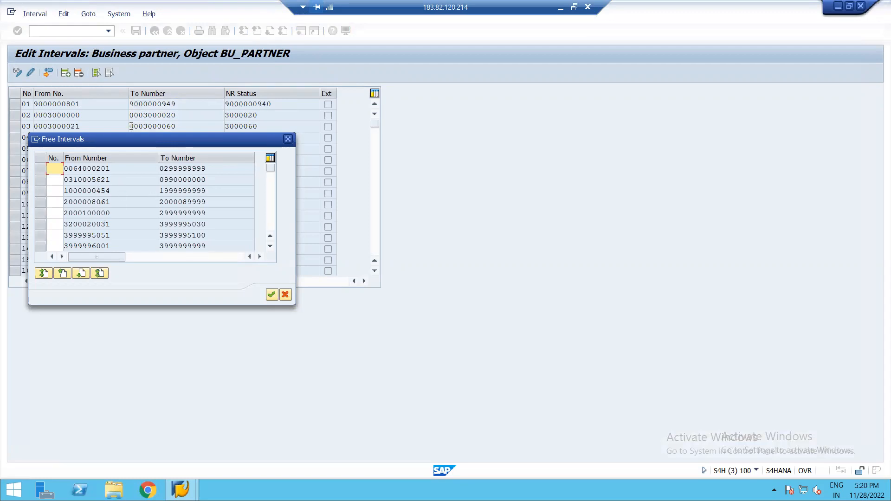
pyautogui.click(288, 139)
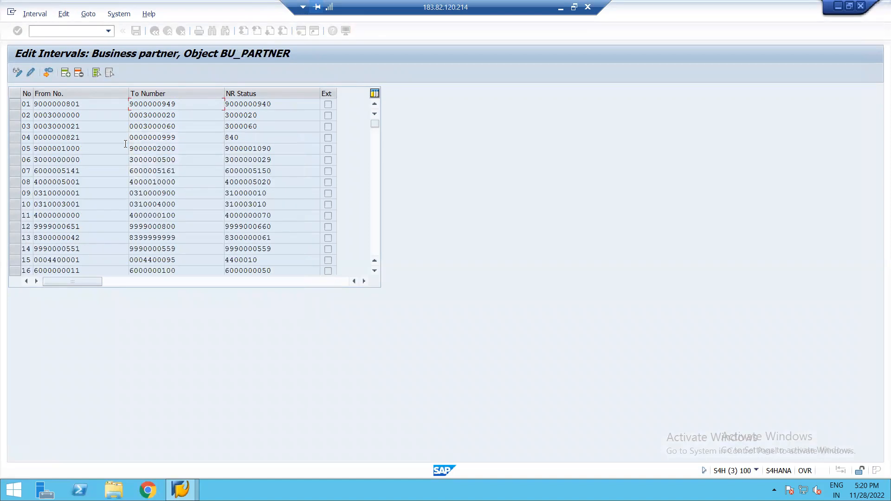
pyautogui.click(65, 73)
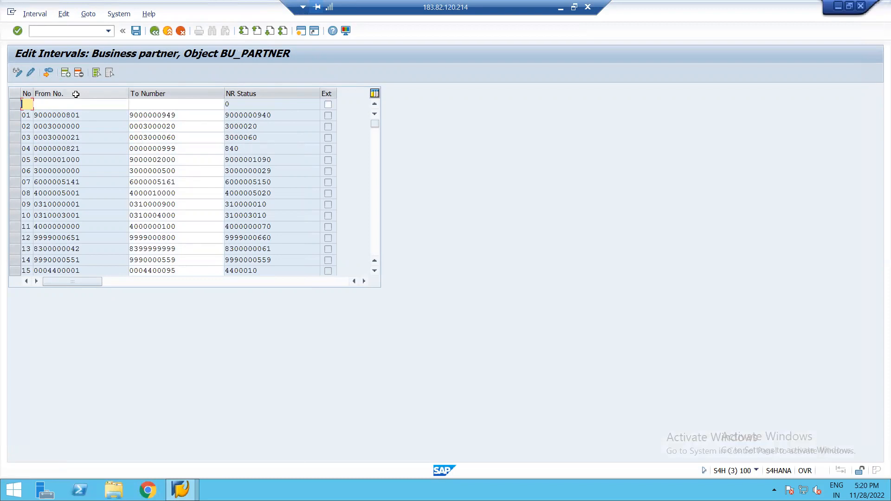
pyautogui.click(94, 106)
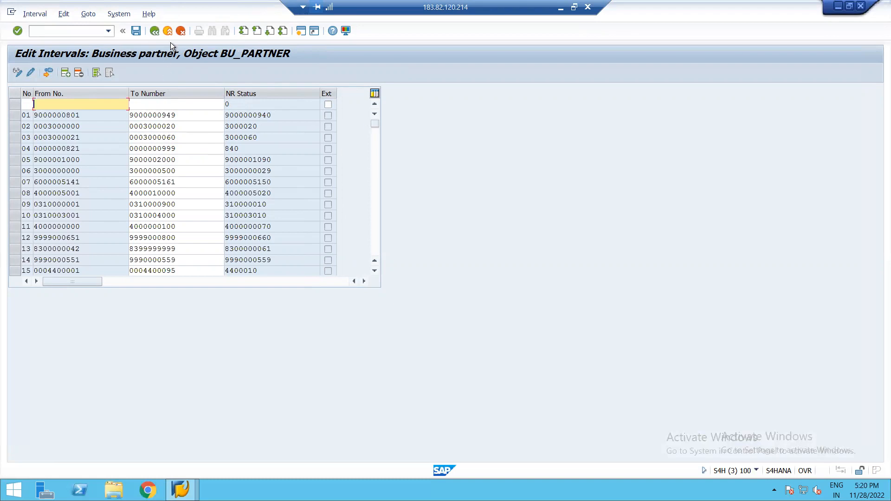
pyautogui.click(181, 31)
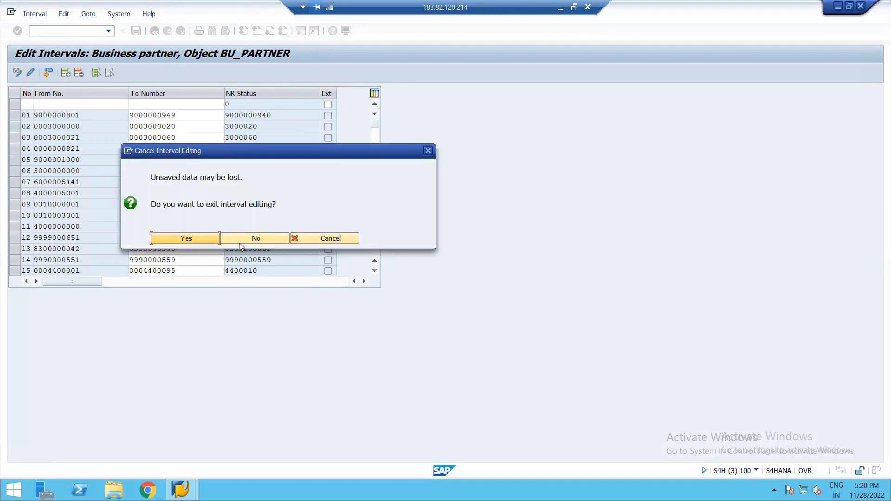
pyautogui.click(208, 238)
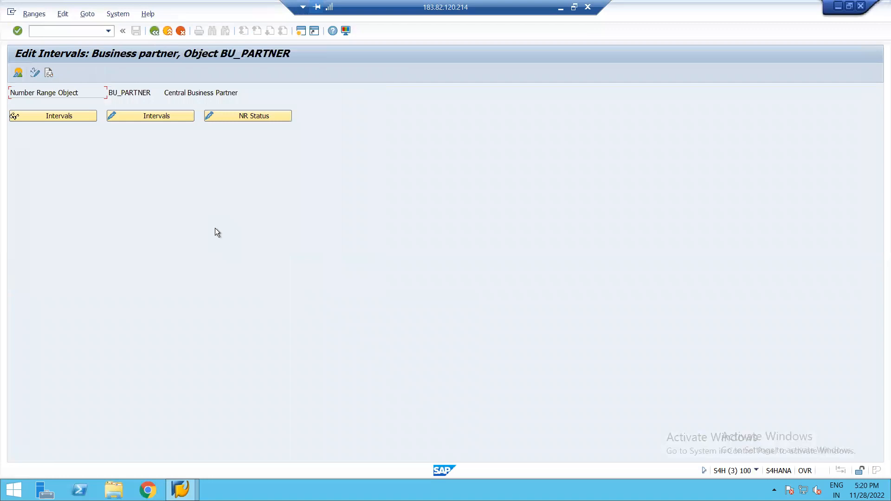
# Reopen the business partner intervals in change mode and locate the existing interval NU.
pyautogui.click(160, 116)
pyautogui.scroll(-10, 377, 167)
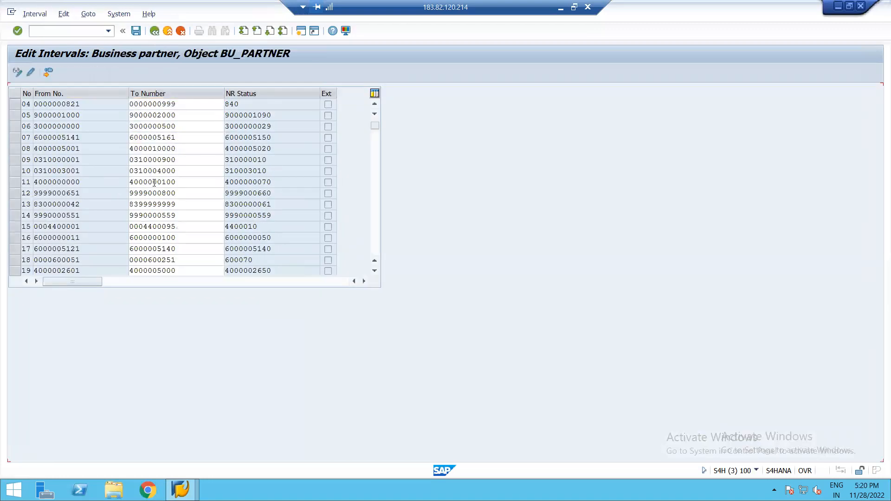
pyautogui.scroll(-15, 377, 167)
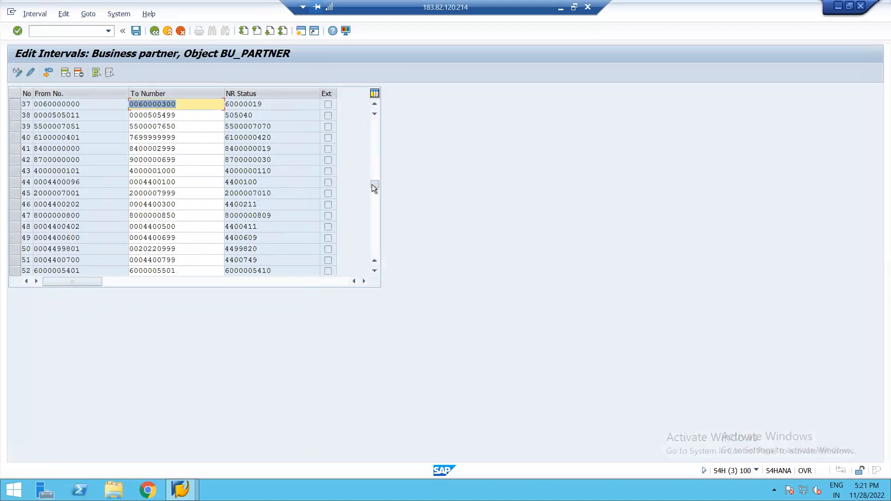
pyautogui.moveTo(372, 185); pyautogui.dragTo(331, 216)
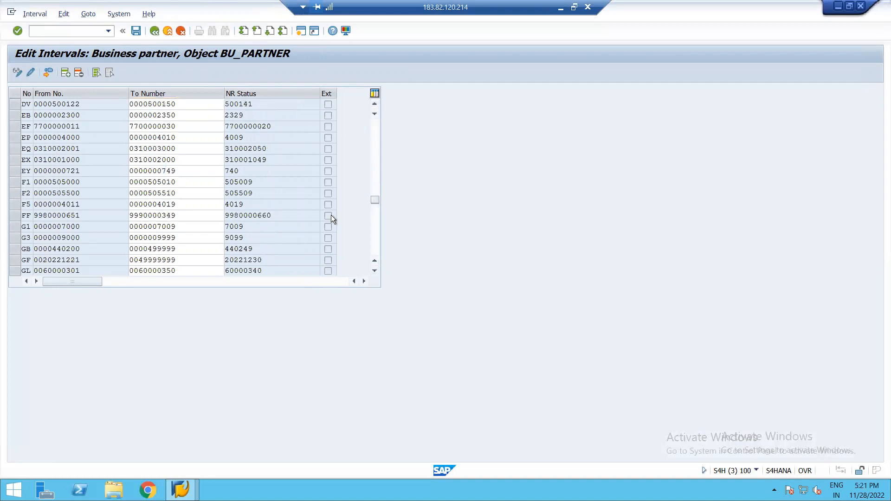
pyautogui.scroll(-1, 91, 190)
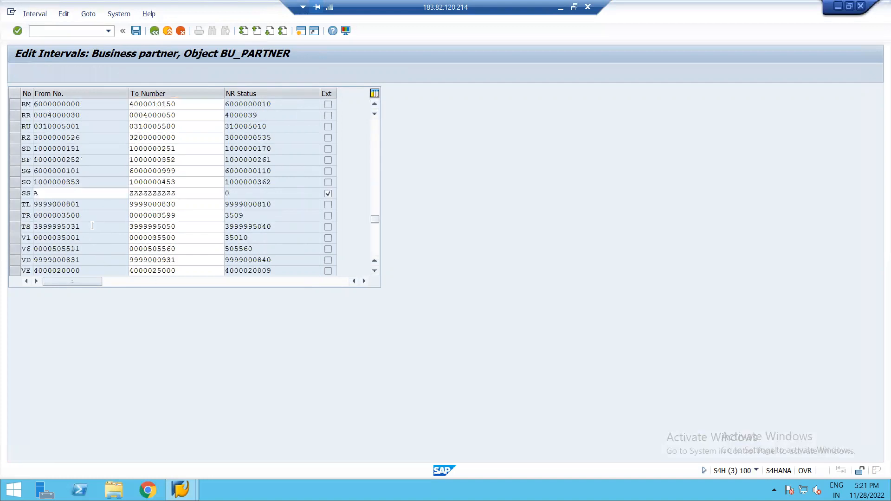
pyautogui.scroll(5, 90, 191)
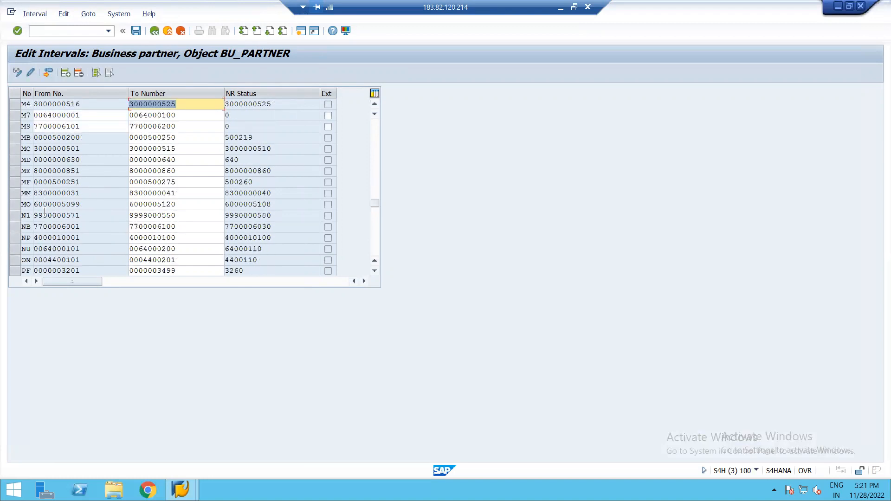
pyautogui.click(48, 227)
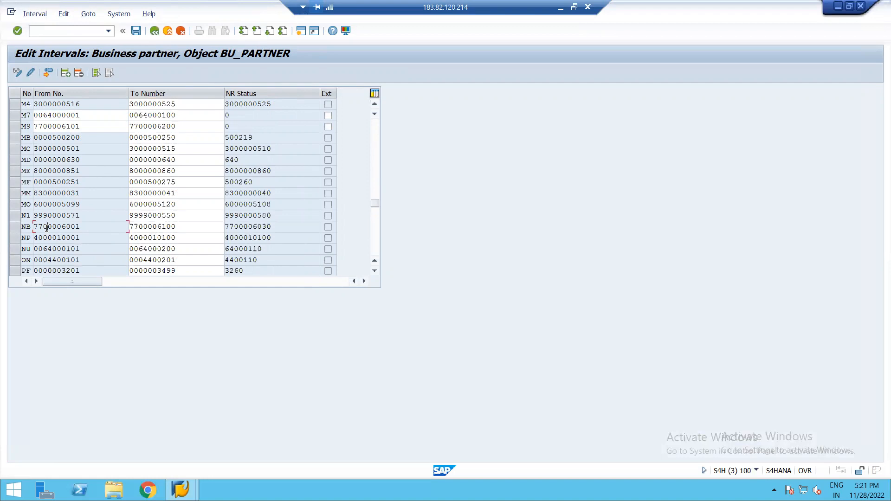
pyautogui.click(167, 249)
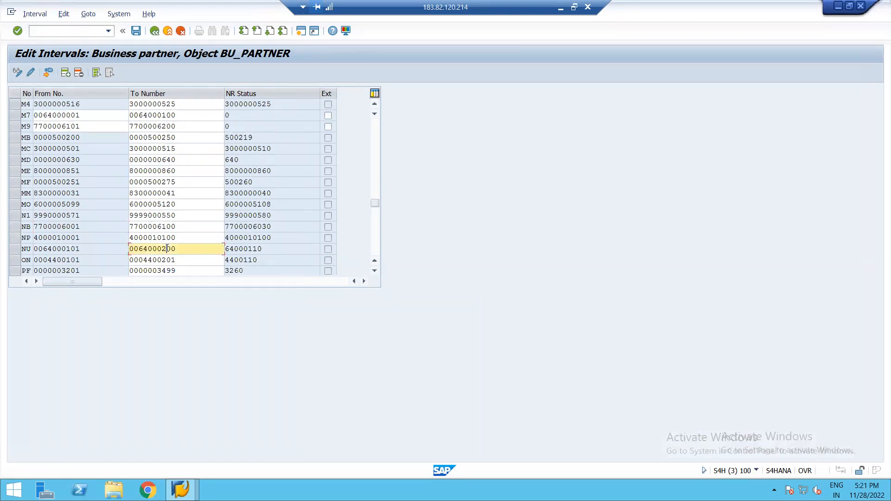
# Switch to the customer number range session, close its free intervals list and locate customer interval NC.
pyautogui.hotkey('alt', 'Tab')
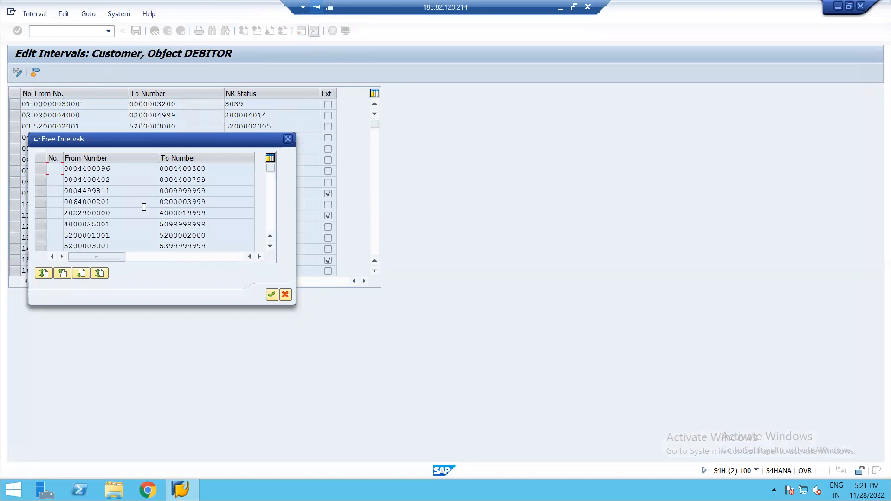
pyautogui.click(287, 139)
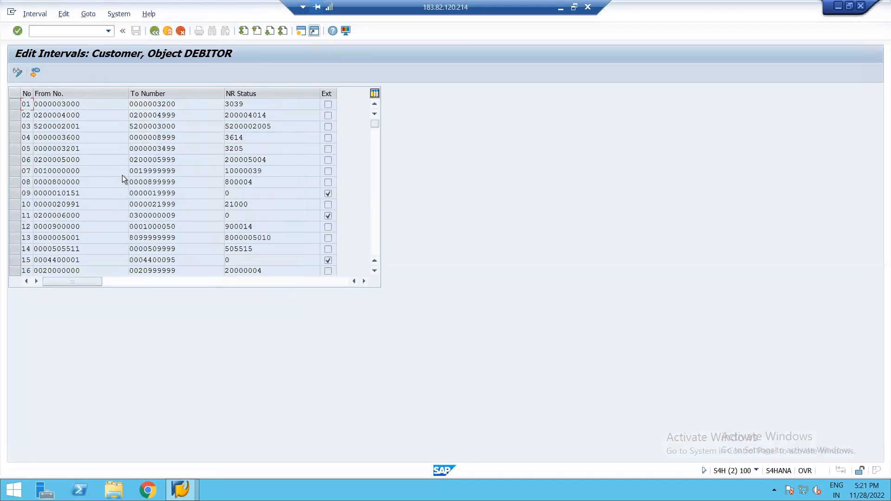
pyautogui.scroll(-10, 124, 181)
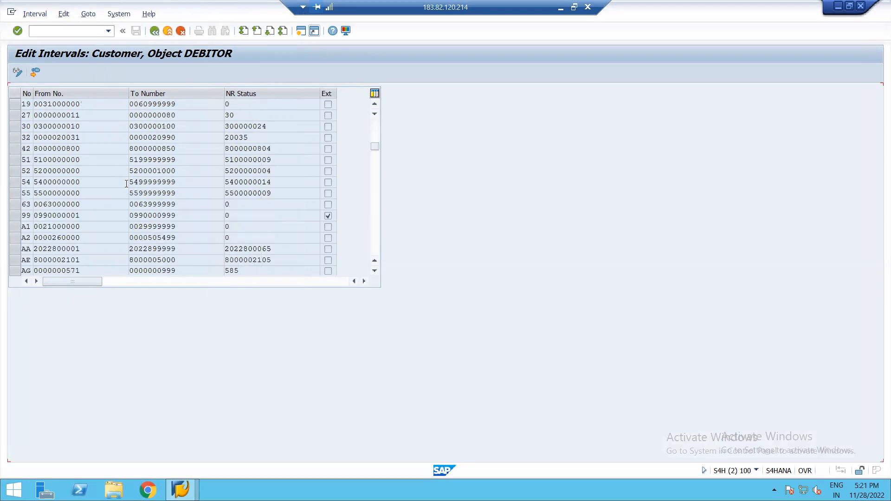
pyautogui.scroll(-15, 124, 188)
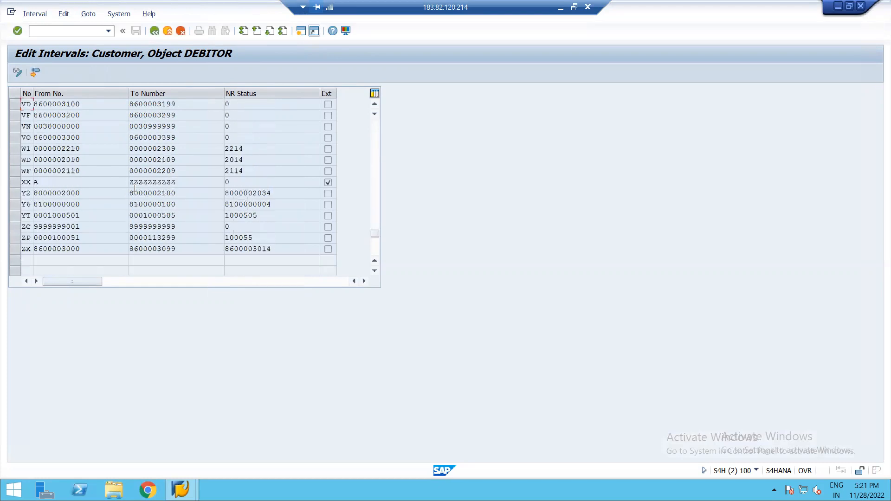
pyautogui.scroll(5, 141, 184)
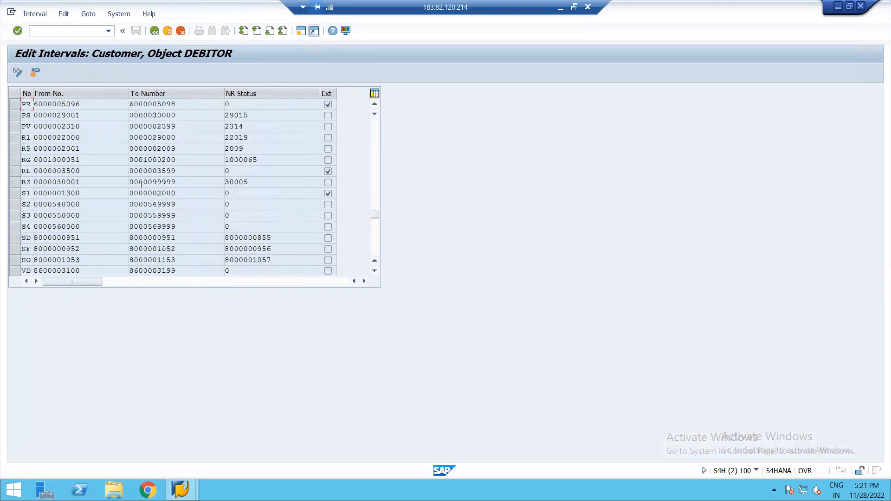
pyautogui.scroll(1, 141, 184)
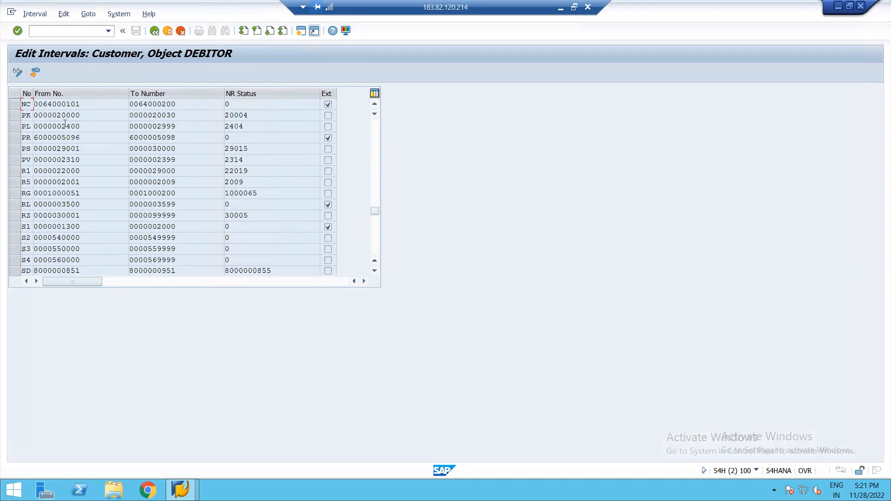
pyautogui.click(81, 104)
# Compare the from and to numbers of business partner interval NU with those of customer interval NC across the two sessions.
pyautogui.hotkey('alt', 'Tab')
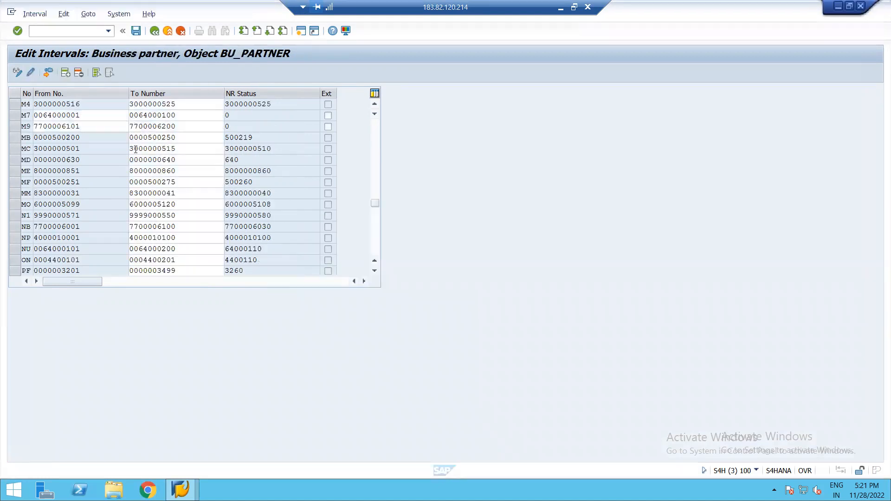
pyautogui.click(28, 250)
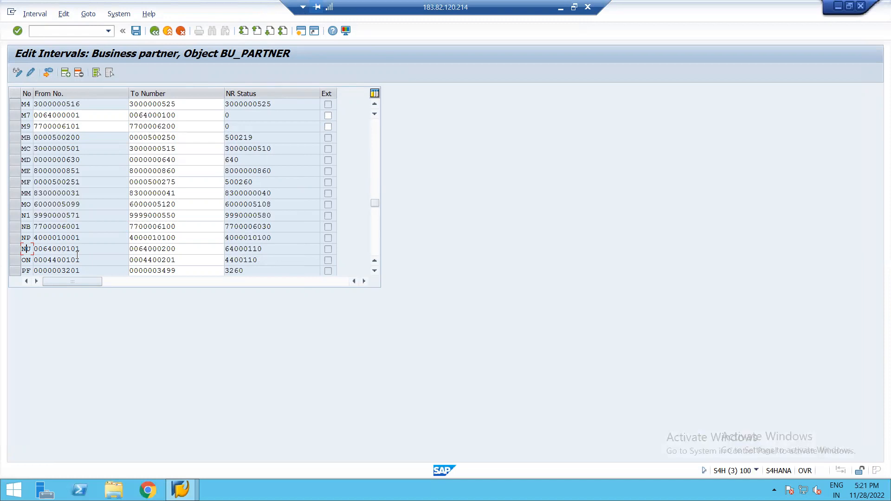
pyautogui.click(189, 251)
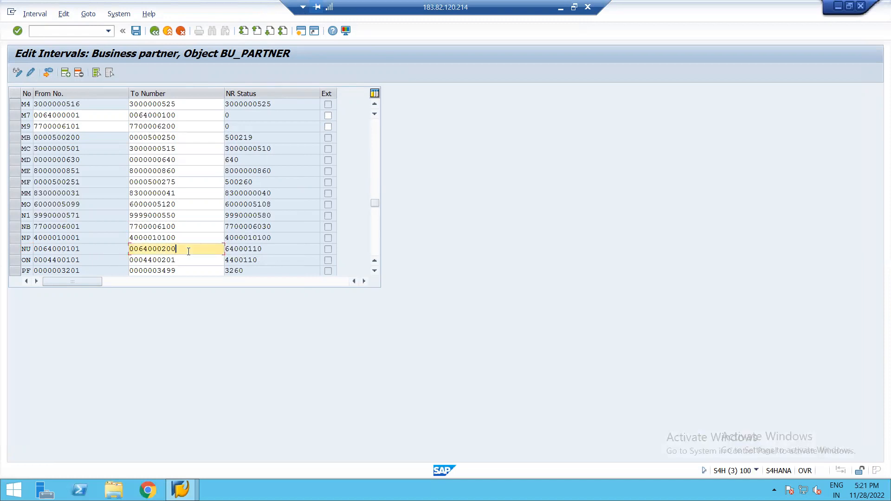
pyautogui.hotkey('alt', 'Tab')
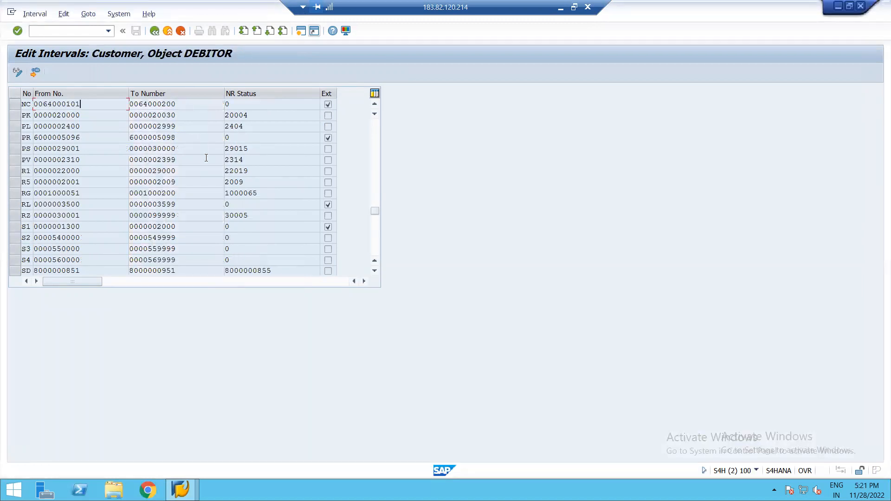
pyautogui.hotkey('alt', 'Tab')
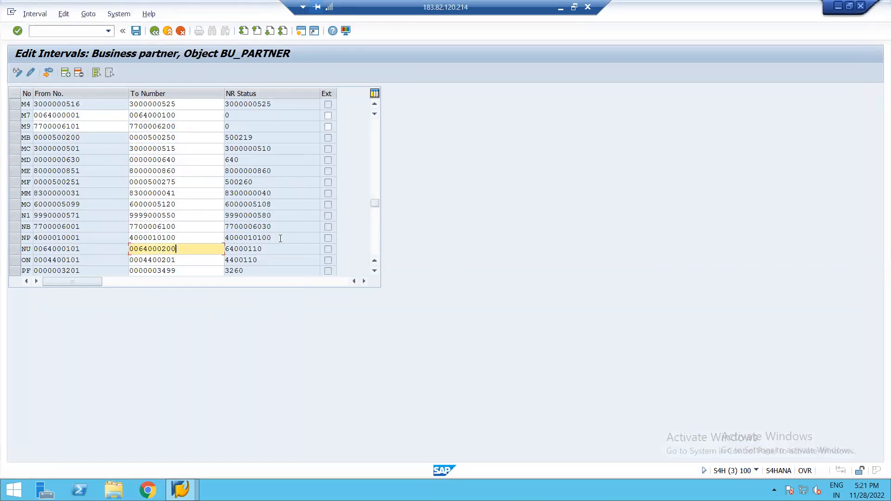
pyautogui.hotkey('alt', 'Tab')
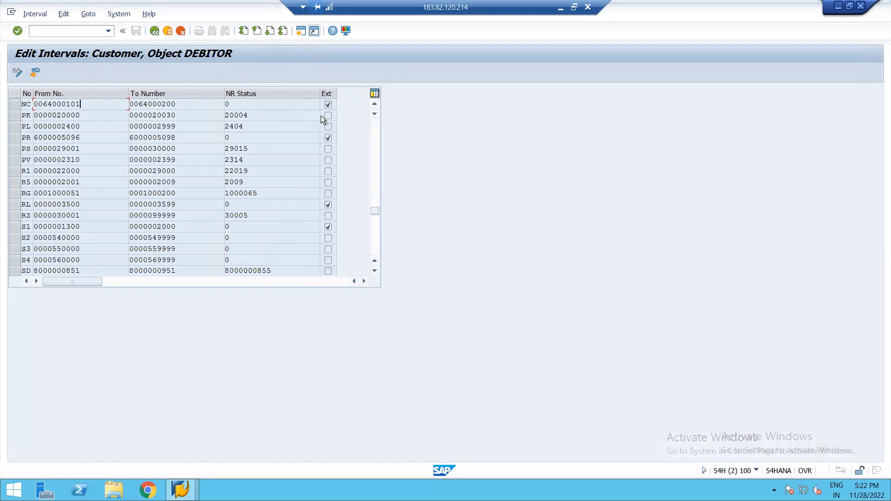
# Leave the customer and business partner interval screens in both sessions, returning to the implementation guide structure.
pyautogui.click(157, 32)
pyautogui.click(154, 31)
pyautogui.hotkey('alt', 'Tab')
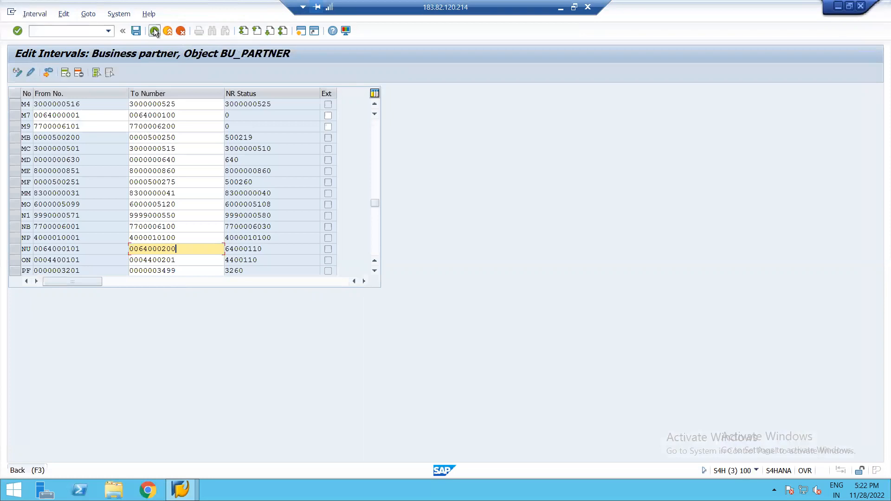
pyautogui.click(154, 31)
pyautogui.click(155, 32)
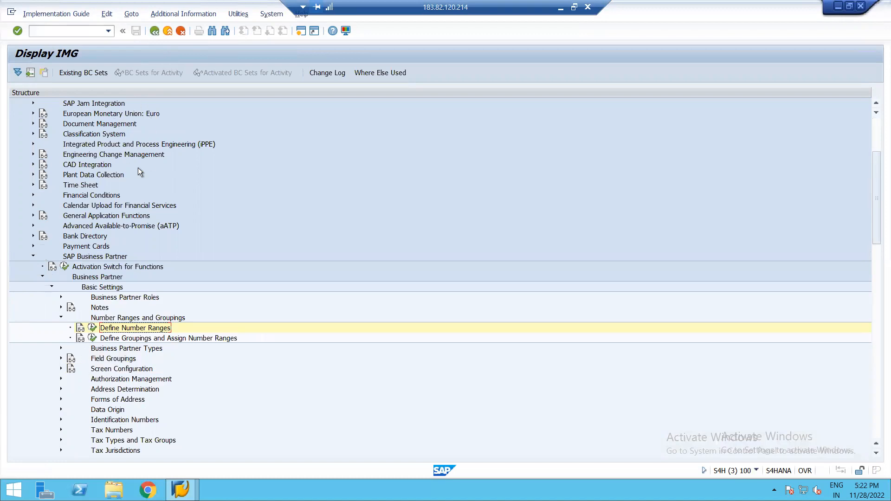
# Switch to the customer session, open the number range assignment for customer account groups and position the list at account group N101.
pyautogui.hotkey('alt', 'Tab')
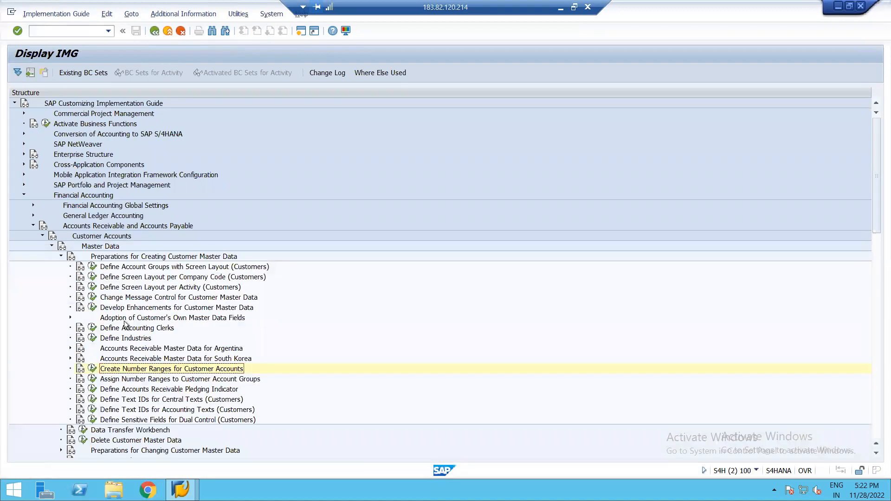
pyautogui.click(92, 379)
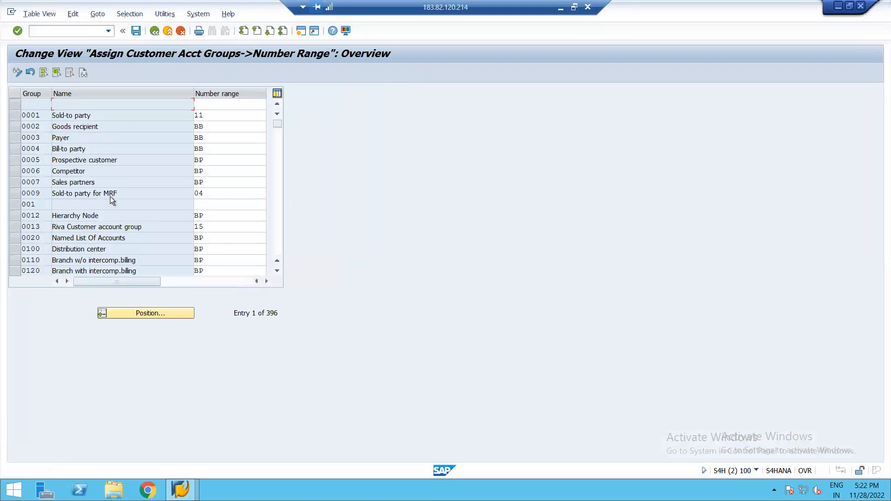
pyautogui.click(150, 314)
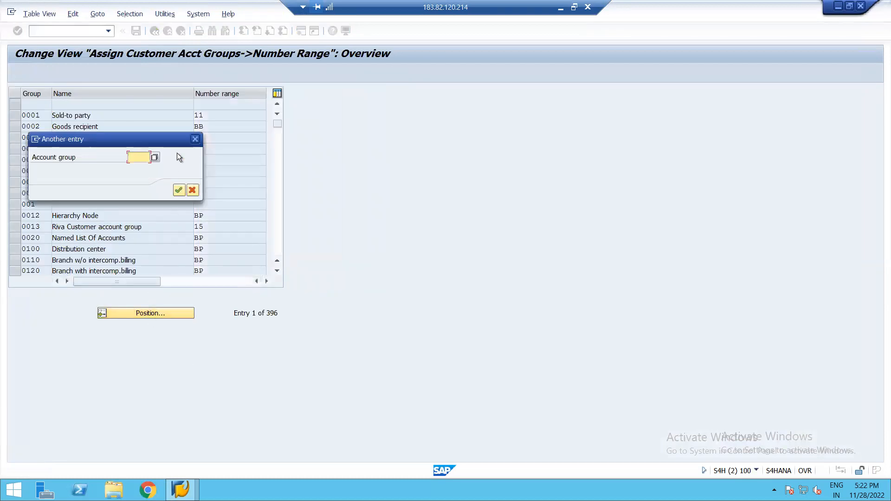
pyautogui.write('N101')
pyautogui.press('Return')
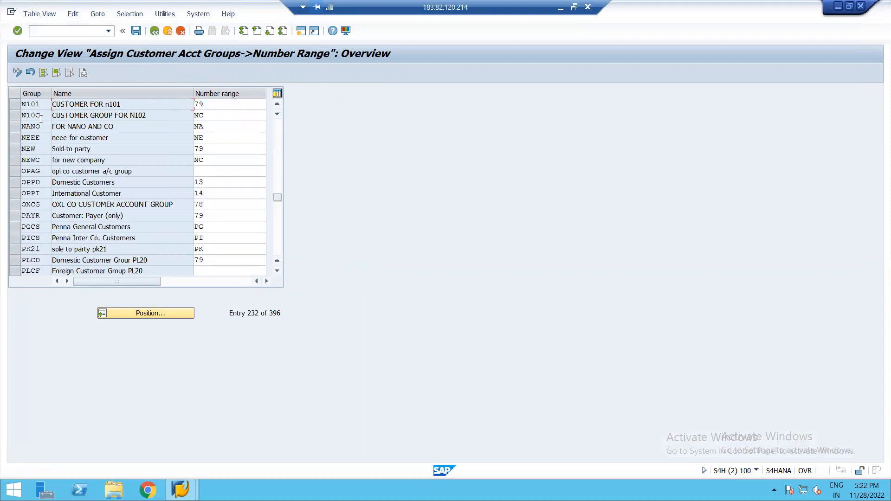
# Check the number range assigned to customer account group N10C, then return to the implementation guide structure.
pyautogui.moveTo(41, 116); pyautogui.dragTo(21, 116)
pyautogui.click(213, 115)
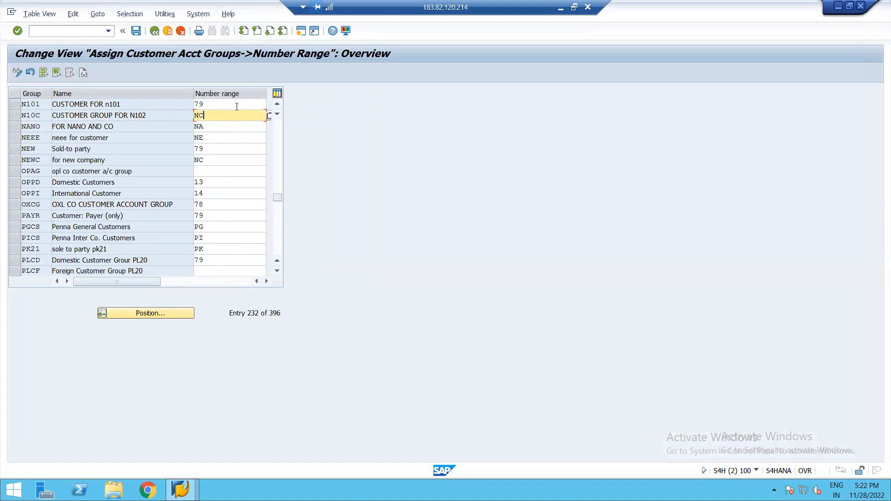
pyautogui.moveTo(206, 115); pyautogui.dragTo(189, 121)
pyautogui.click(219, 115)
pyautogui.click(154, 31)
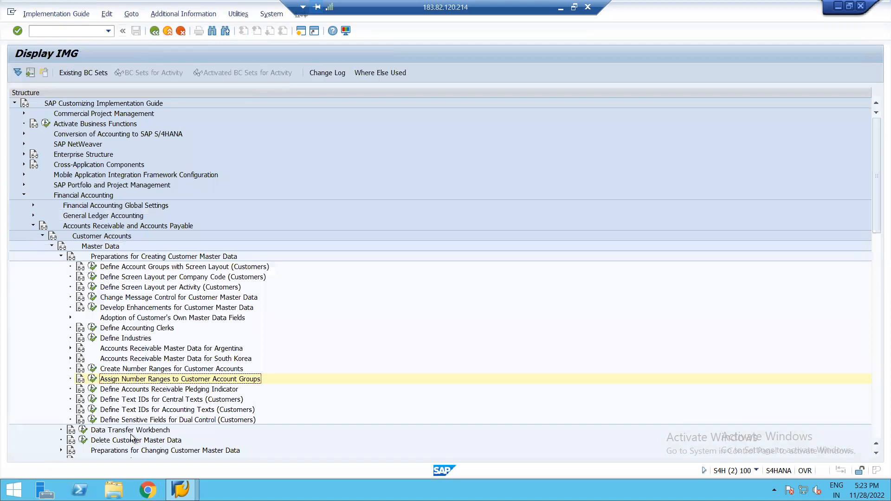
# Switch to the business partner session, open the definition of groupings with number ranges and position the list at grouping N100.
pyautogui.hotkey('alt', 'Tab')
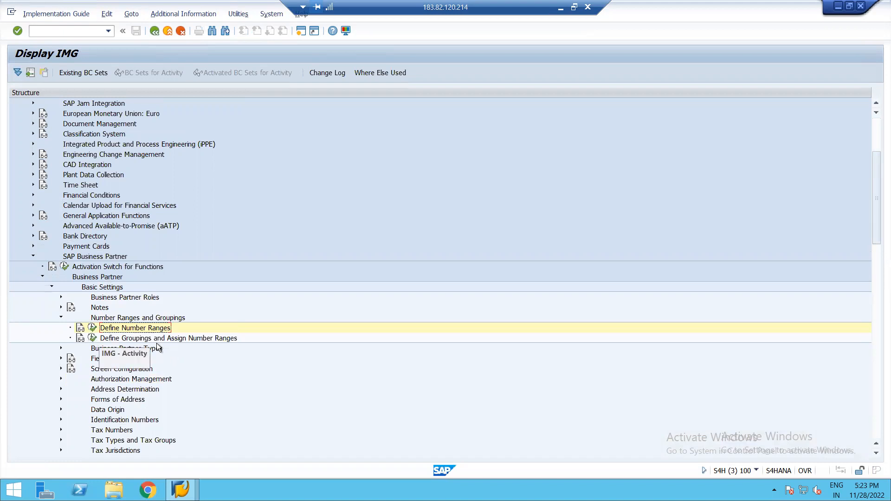
pyautogui.click(92, 339)
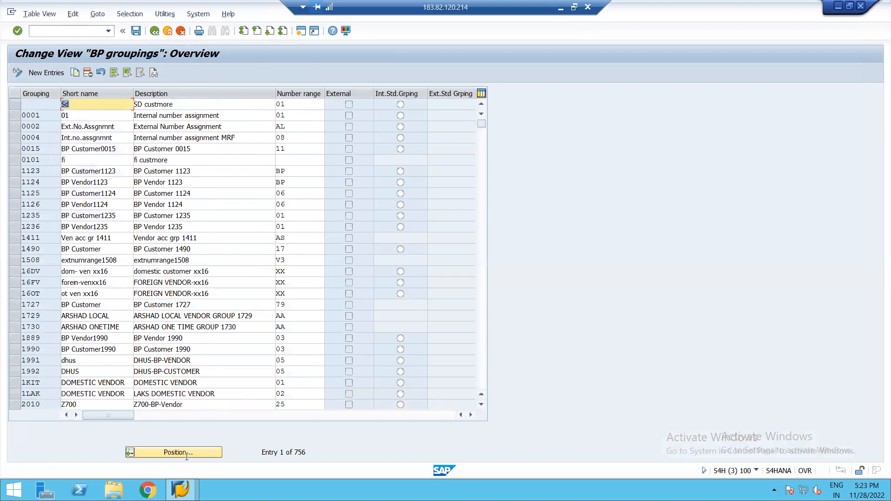
pyautogui.click(185, 452)
pyautogui.write('N100')
pyautogui.press('Return')
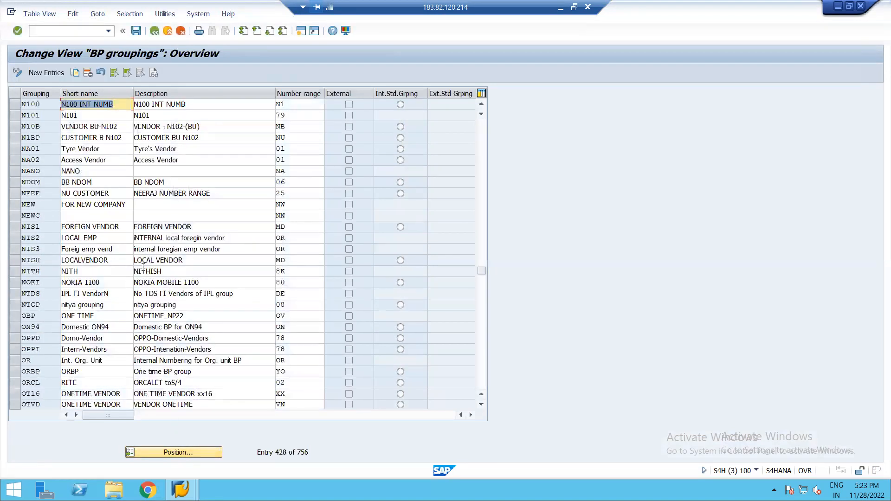
# Check the description and number range of grouping N1BP, save the groupings and return to the implementation guide structure.
pyautogui.click(192, 138)
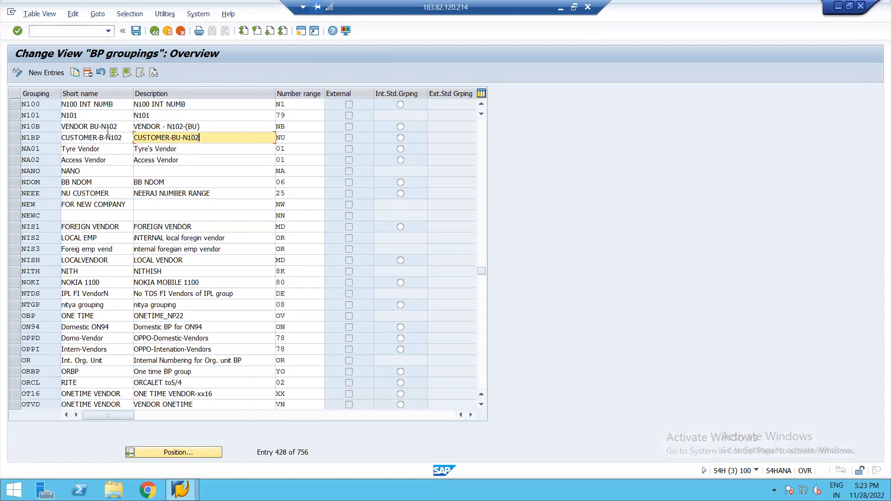
pyautogui.click(304, 138)
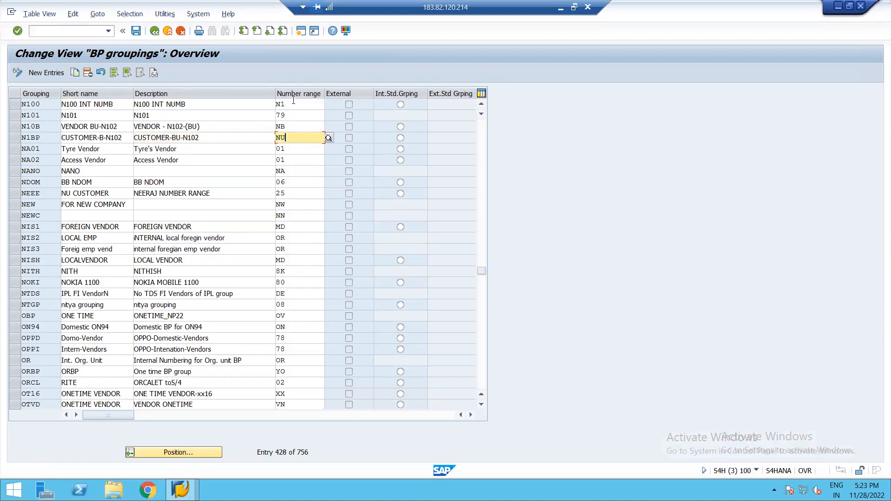
pyautogui.click(136, 31)
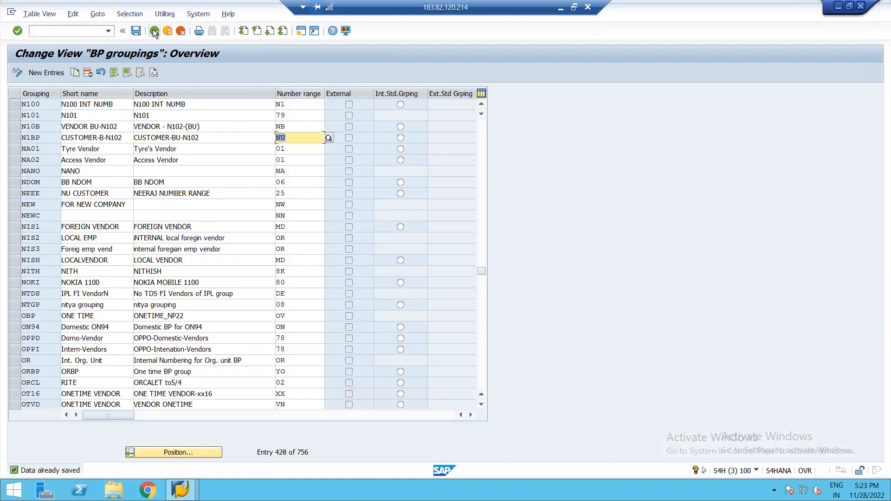
pyautogui.click(154, 30)
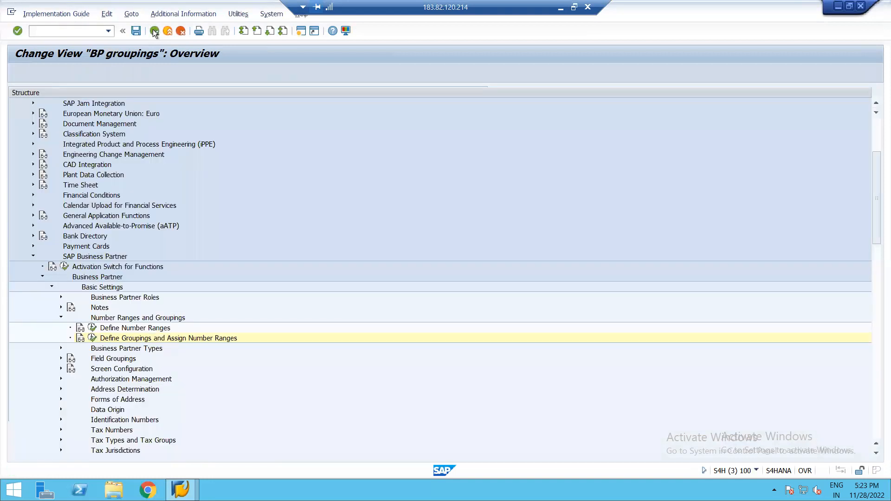
# Collapse the Business Partner node and expand Master Data Synchronization down to Customer/Vendor Integration.
pyautogui.click(42, 277)
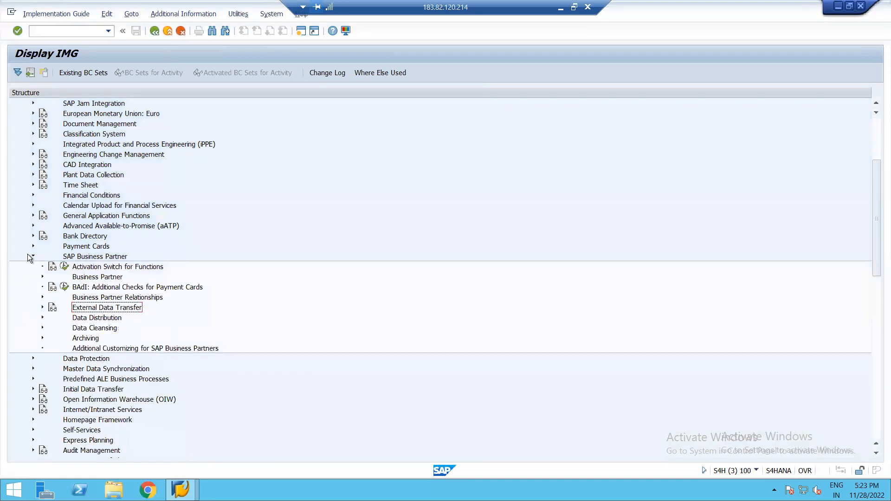
pyautogui.click(32, 257)
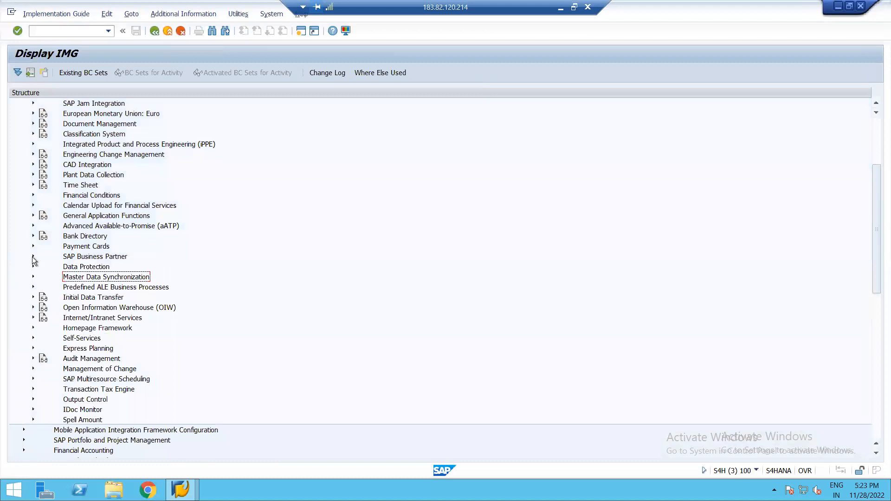
pyautogui.click(33, 257)
pyautogui.scroll(-1, 90, 397)
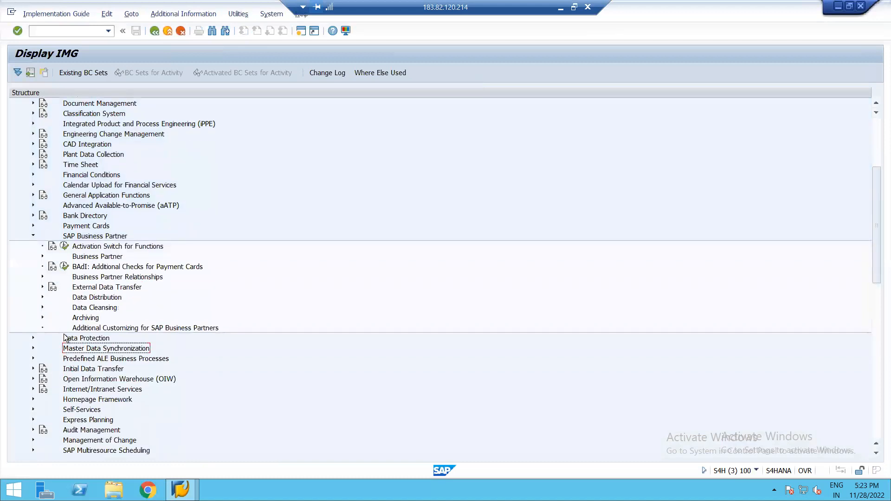
pyautogui.click(33, 348)
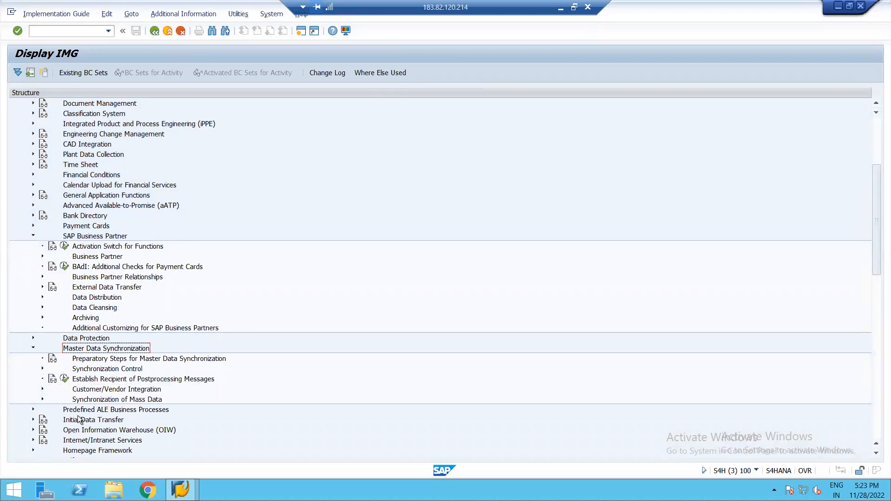
pyautogui.click(41, 390)
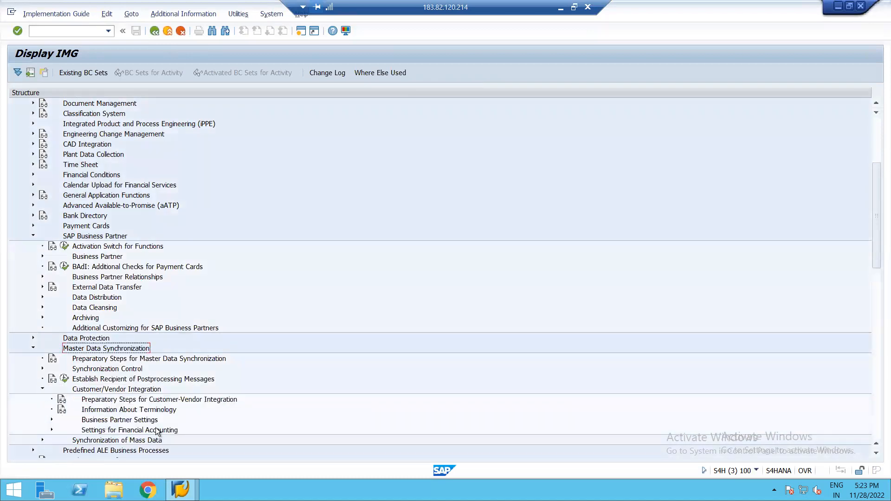
# Under Business Partner Settings, expand customer integration to its Assign Keys node and open Define Number Assignment for Direction BP to Customer.
pyautogui.scroll(-1, 232, 413)
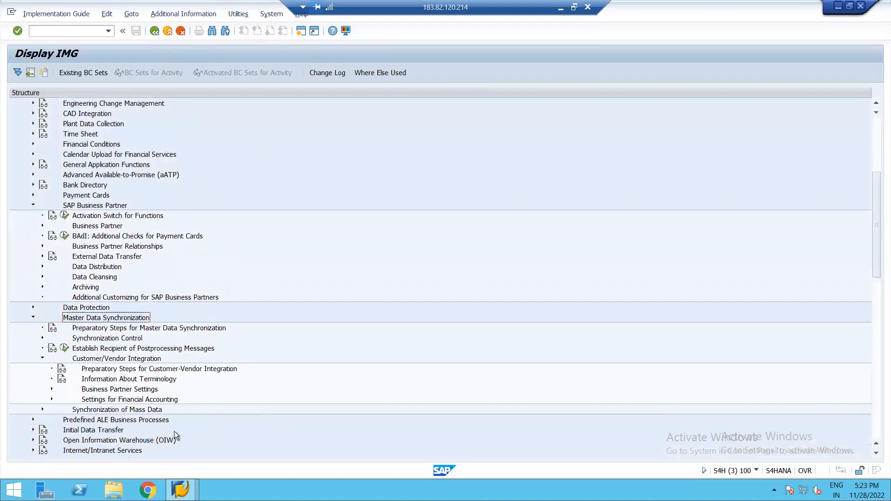
pyautogui.click(51, 389)
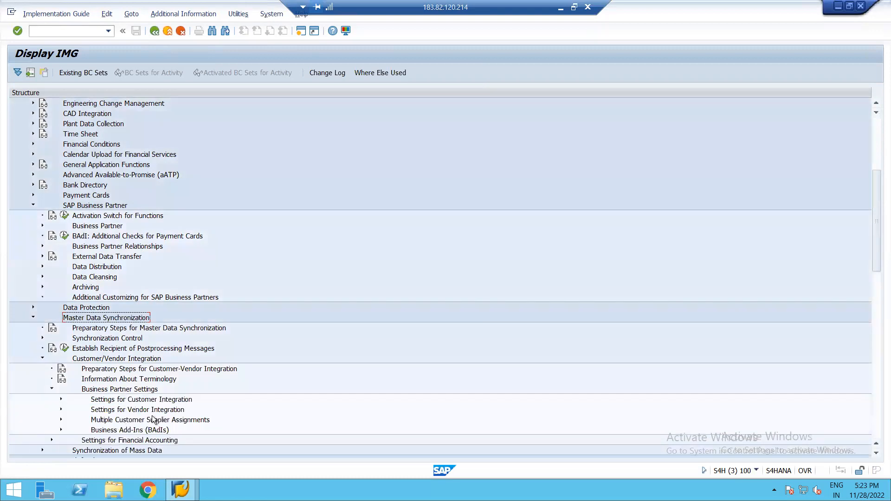
pyautogui.scroll(-1, 112, 424)
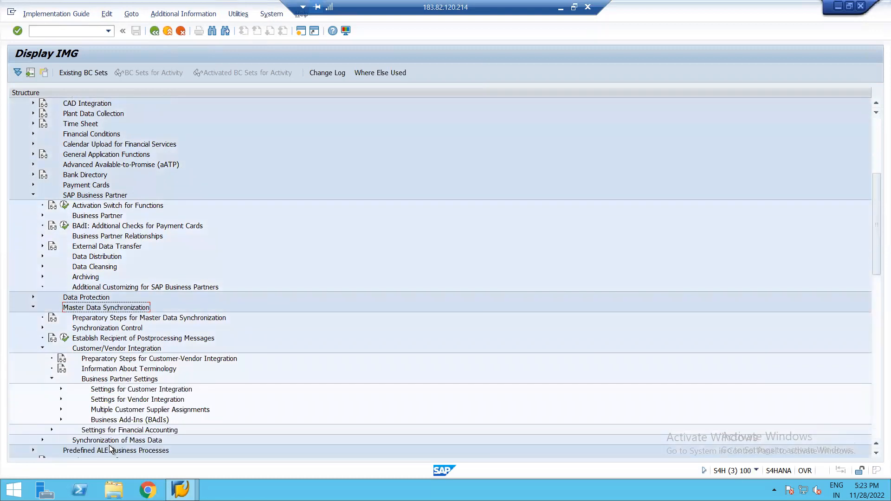
pyautogui.click(61, 390)
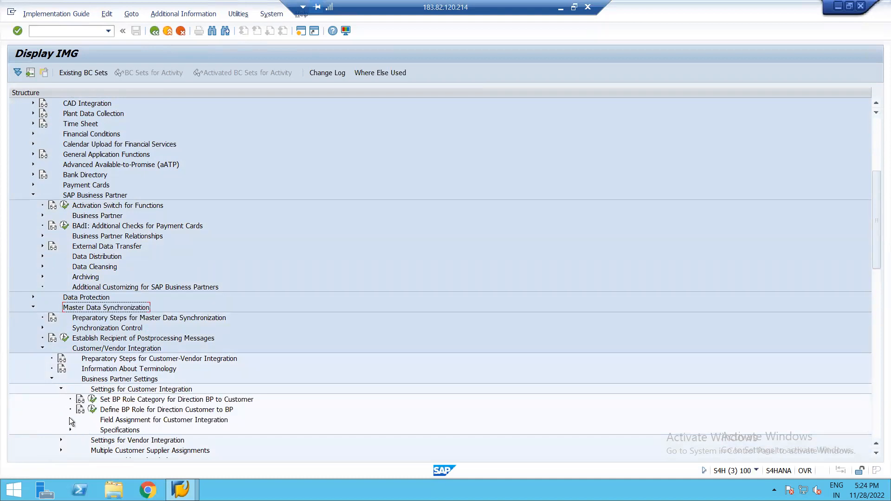
pyautogui.click(69, 418)
pyautogui.click(79, 430)
pyautogui.scroll(-1, 159, 423)
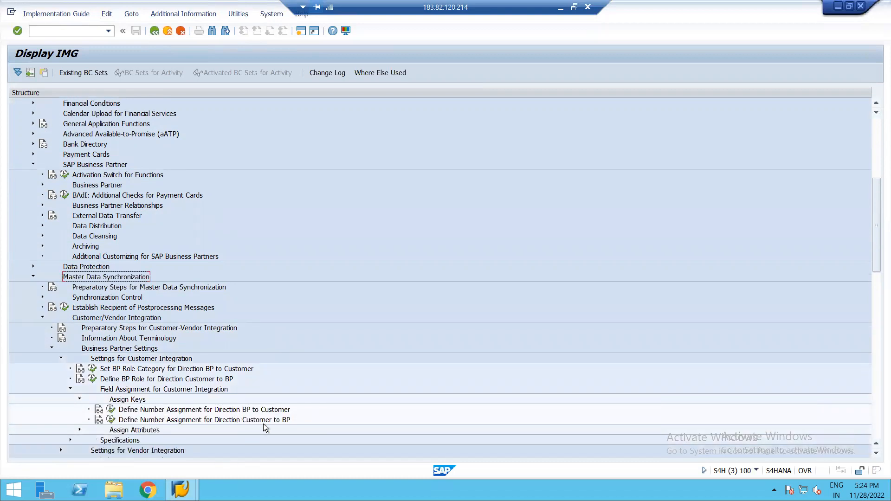
pyautogui.click(112, 410)
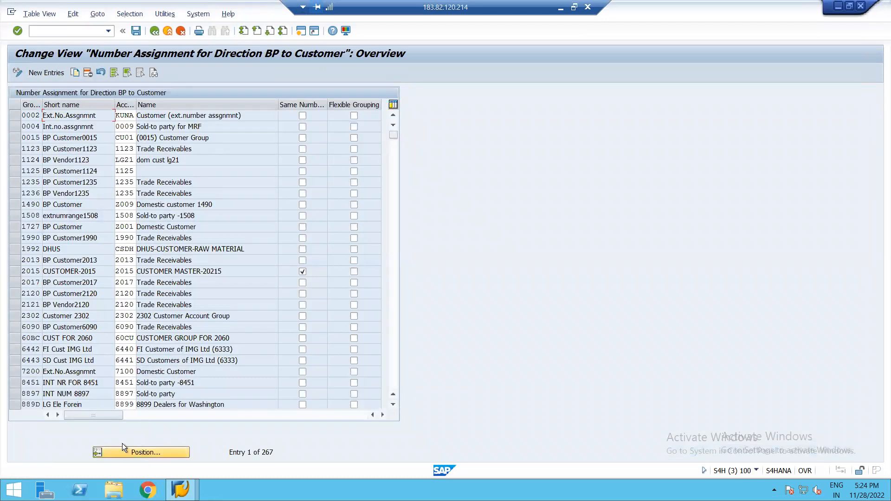
# Locate the existing number assignment for grouping N1BP and examine its customer account group.
pyautogui.scroll(-5, 125, 371)
pyautogui.scroll(-20, 125, 365)
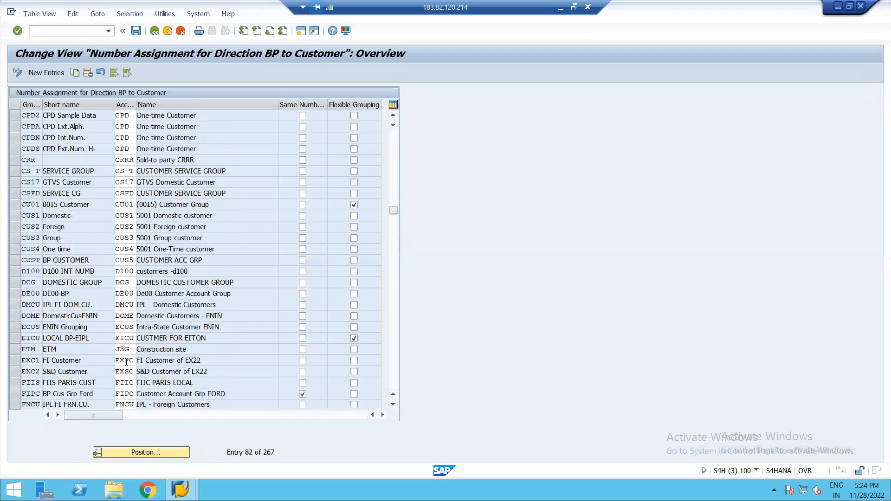
pyautogui.scroll(-12, 126, 362)
pyautogui.scroll(-6, 85, 346)
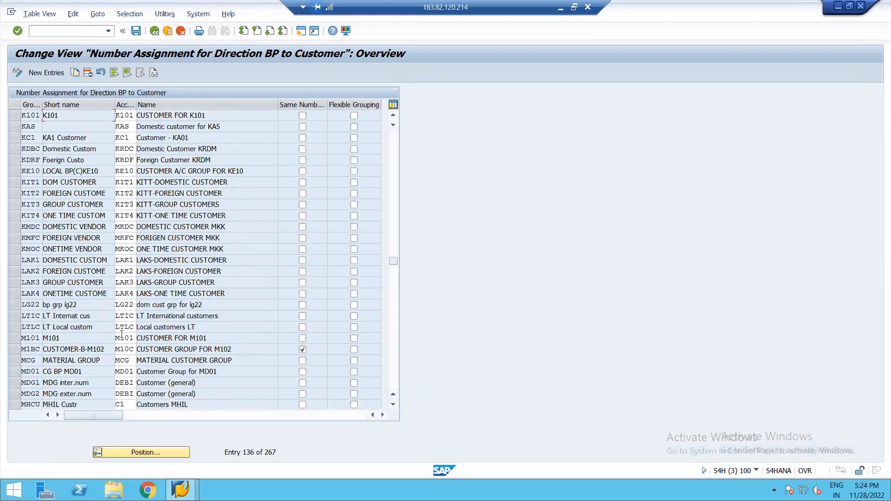
pyautogui.scroll(-6, 122, 333)
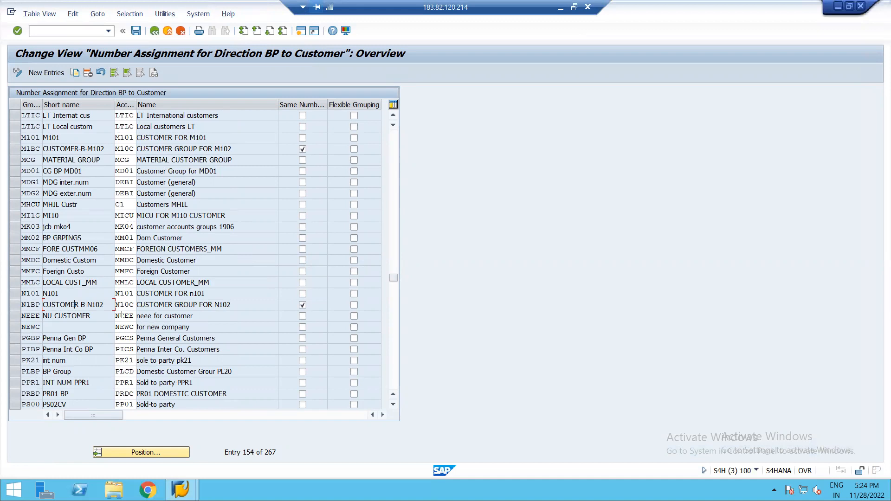
pyautogui.click(132, 304)
pyautogui.click(175, 305)
# Start a new BP-to-customer number assignment entry with grouping N10B.
pyautogui.click(46, 72)
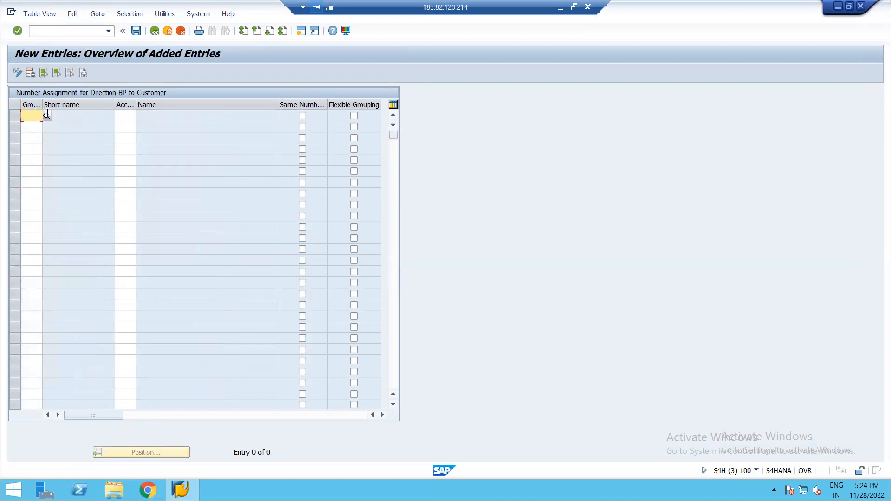
pyautogui.click(47, 115)
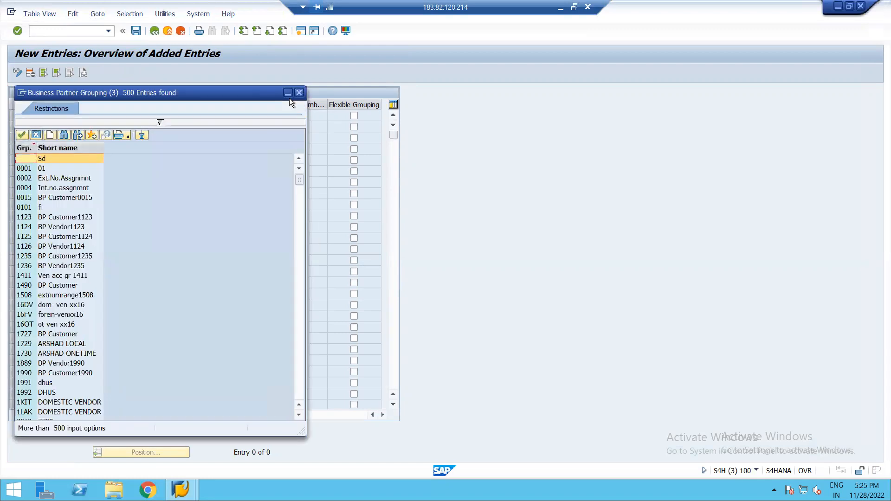
pyautogui.click(299, 93)
pyautogui.write('N')
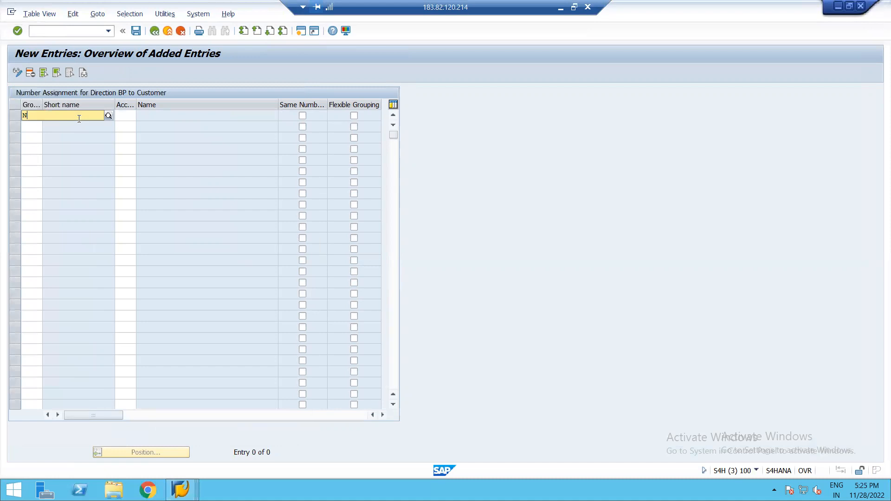
pyautogui.write('10')
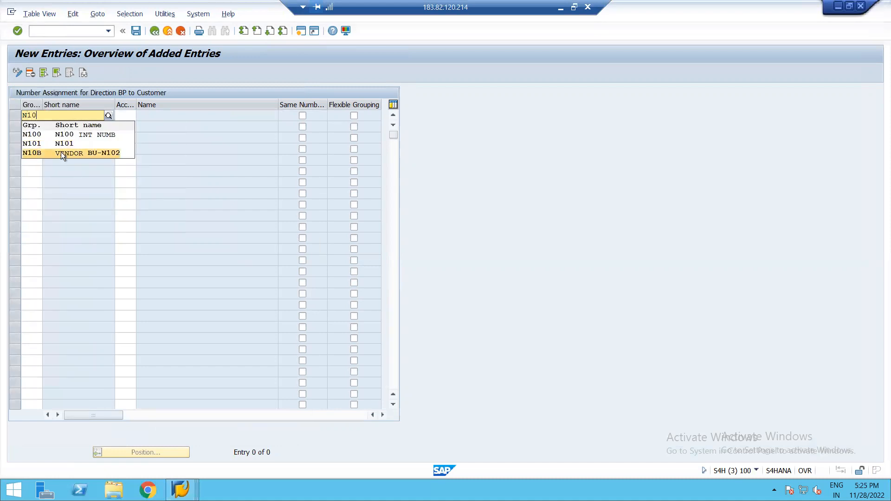
pyautogui.click(61, 152)
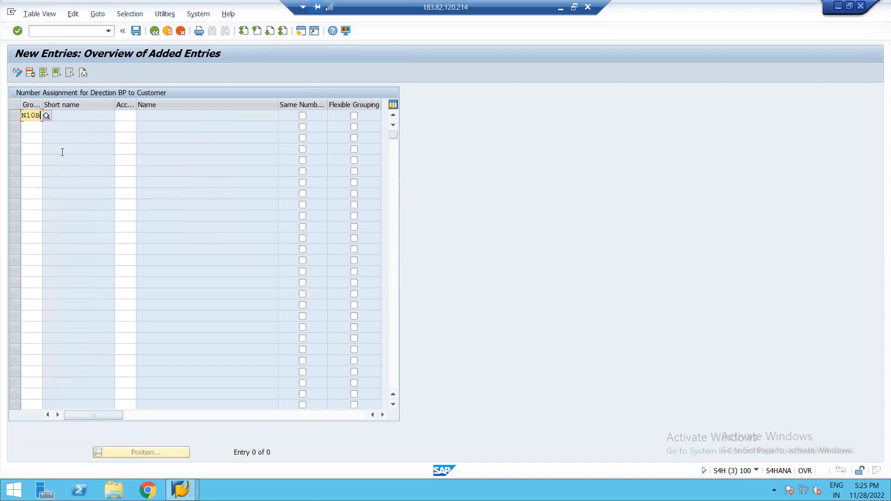
# Try to assign account group N10C to grouping N10B with the same numbers option enabled, and leave the new entries.
pyautogui.click(124, 115)
pyautogui.write('N1')
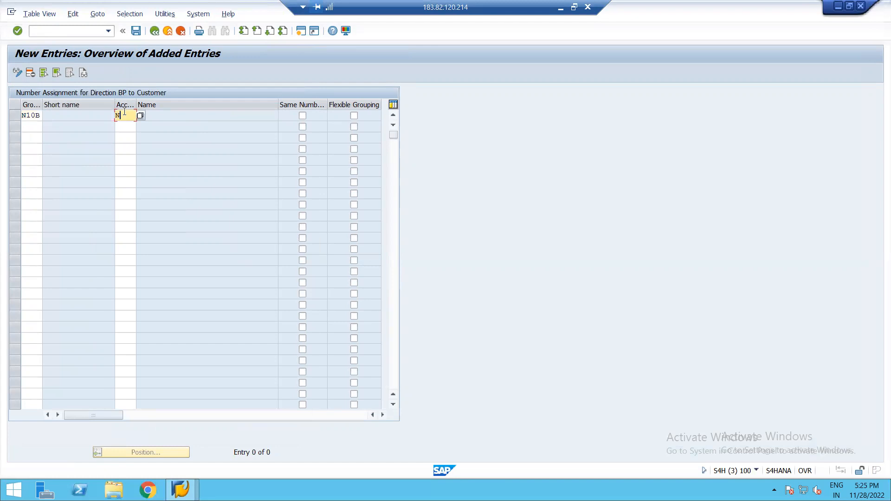
pyautogui.press('Down')
pyautogui.press('Return')
pyautogui.press('Return')
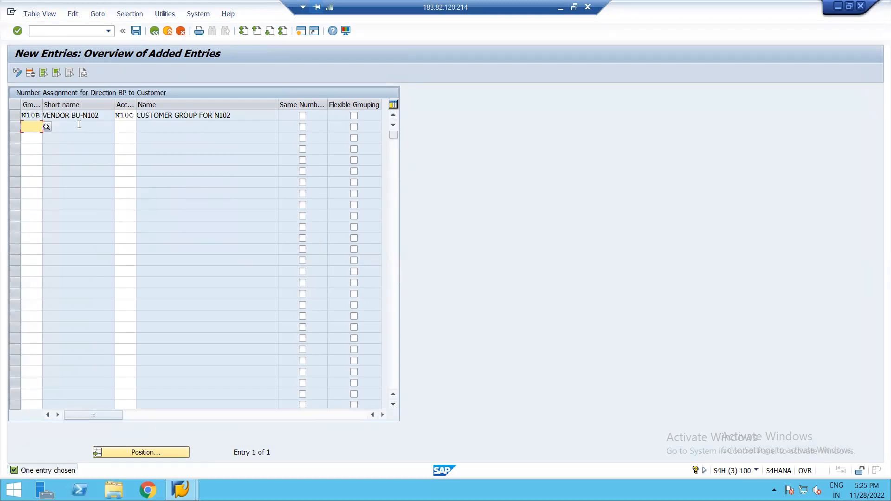
pyautogui.click(303, 116)
pyautogui.click(158, 30)
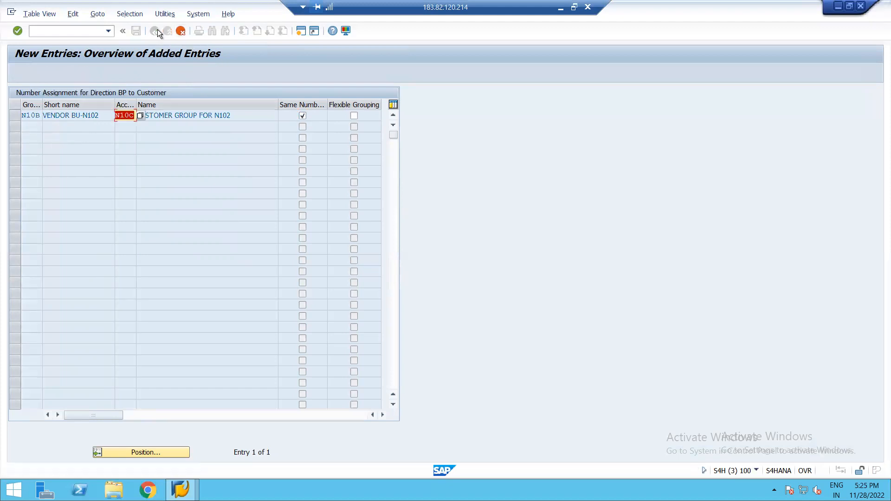
# Clear the same numbers option for the N10B assignment to N10C and leave the activity without saving the changes.
pyautogui.click(182, 29)
pyautogui.click(188, 203)
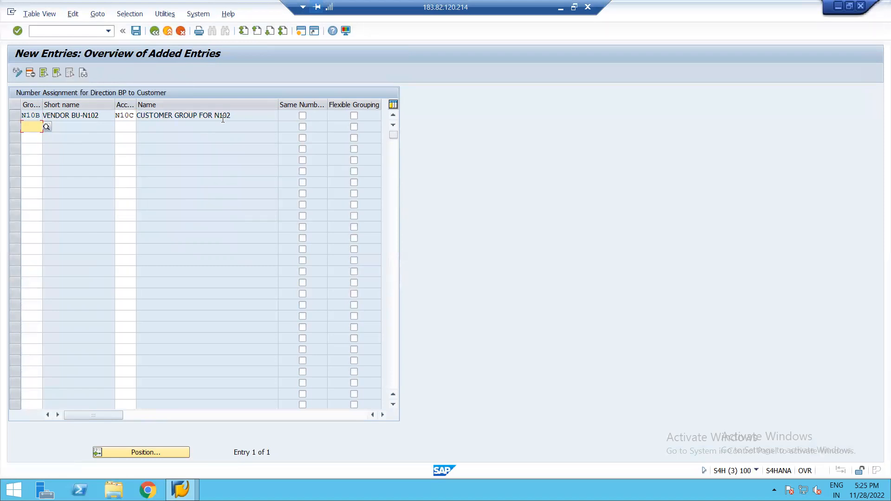
pyautogui.click(153, 30)
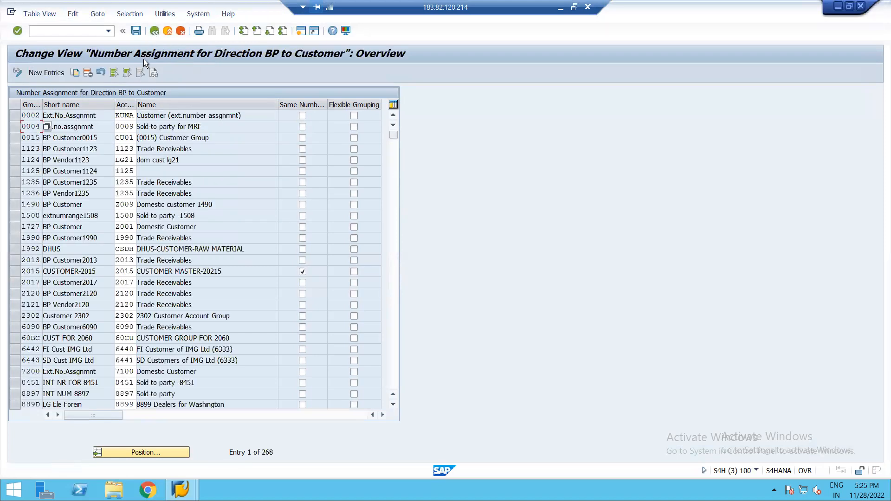
pyautogui.click(154, 31)
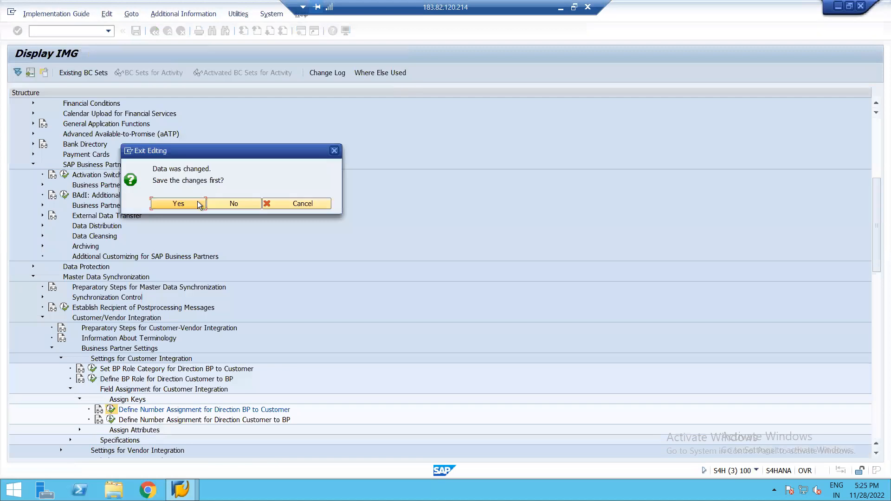
pyautogui.click(223, 204)
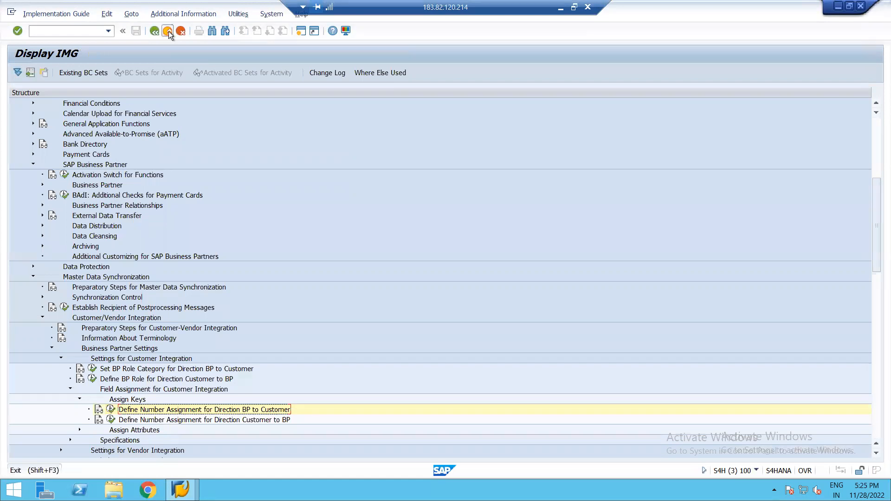
# Exit the implementation guide and project customizing, and open transaction FS00 for central G/L account maintenance.
pyautogui.click(168, 31)
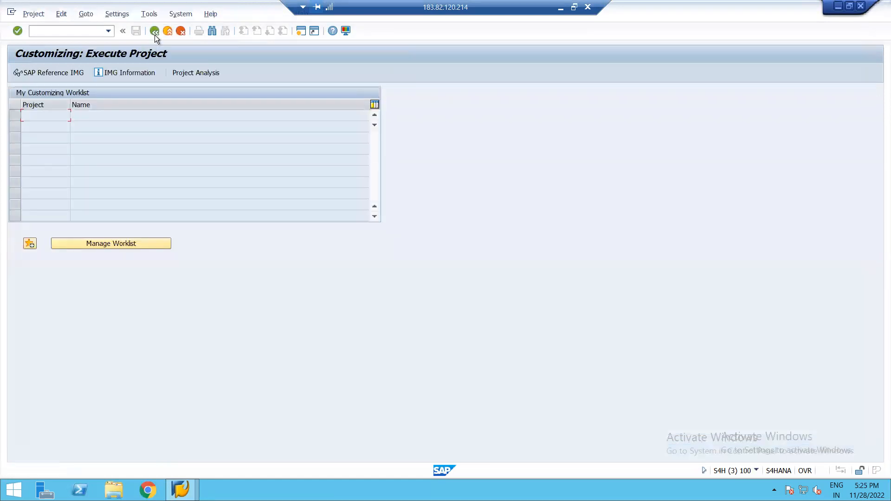
pyautogui.click(169, 30)
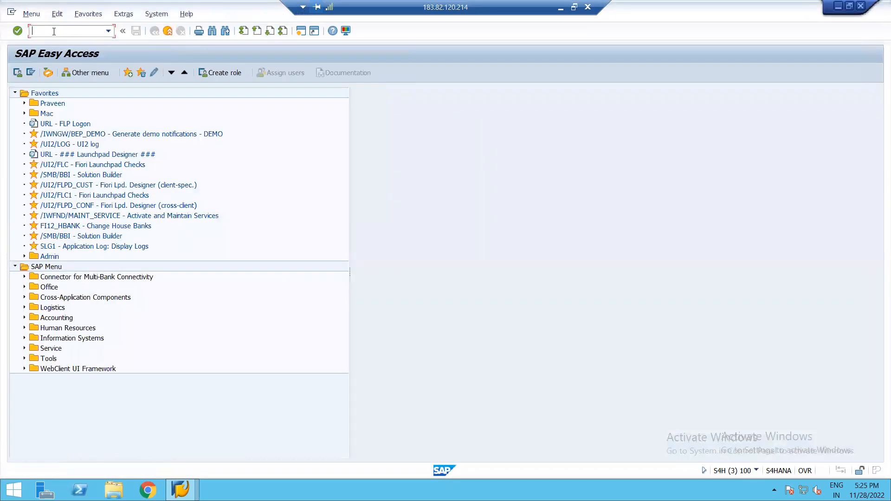
pyautogui.write('S')
pyautogui.press('BackSpace')
pyautogui.write('FS00')
pyautogui.press('Return')
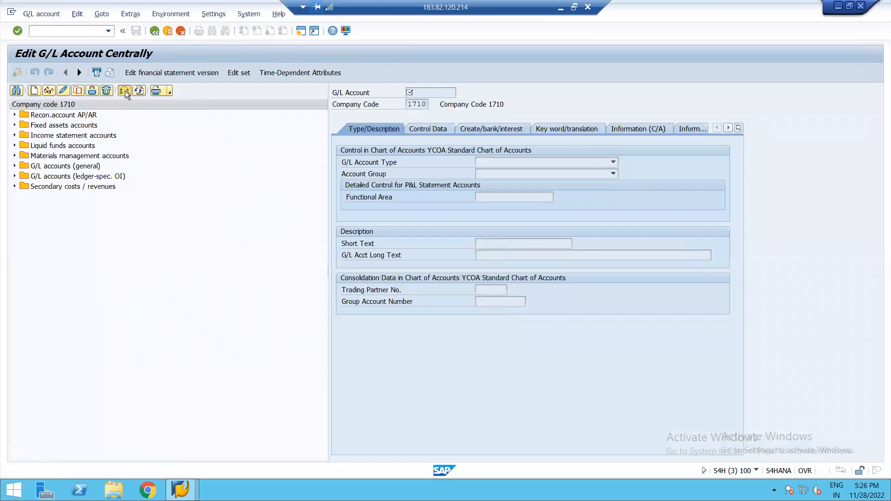
# Change the G/L account maintenance company code to N102.
pyautogui.click(125, 90)
pyautogui.write('N102')
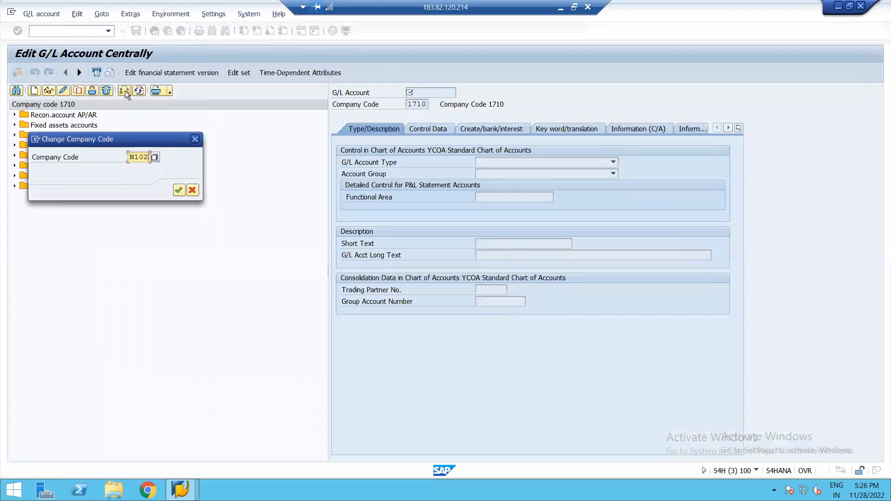
pyautogui.press('Return')
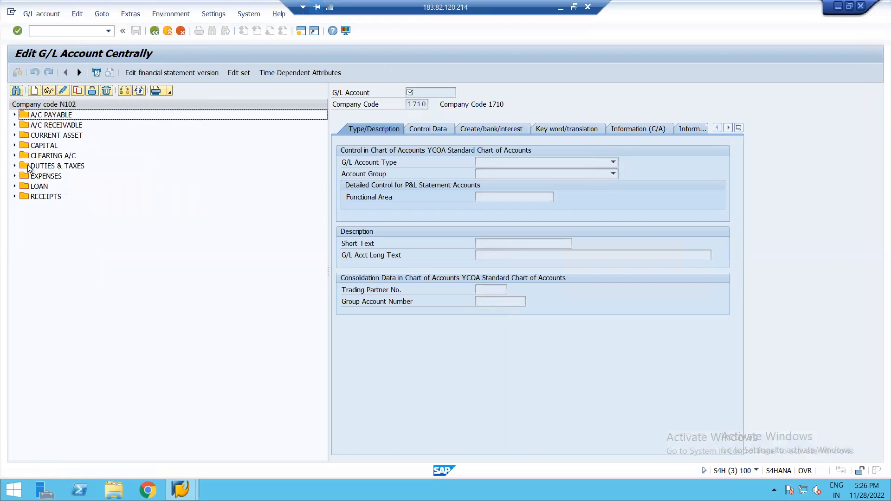
# Copy the BB LTD account 1262 under A/C Receivable to a new G/L account 1263 in company code N102.
pyautogui.click(14, 125)
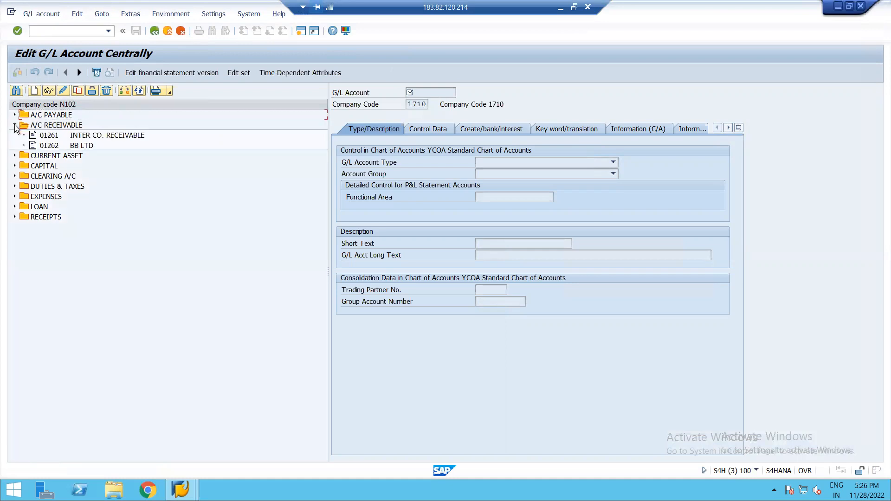
pyautogui.click(79, 146)
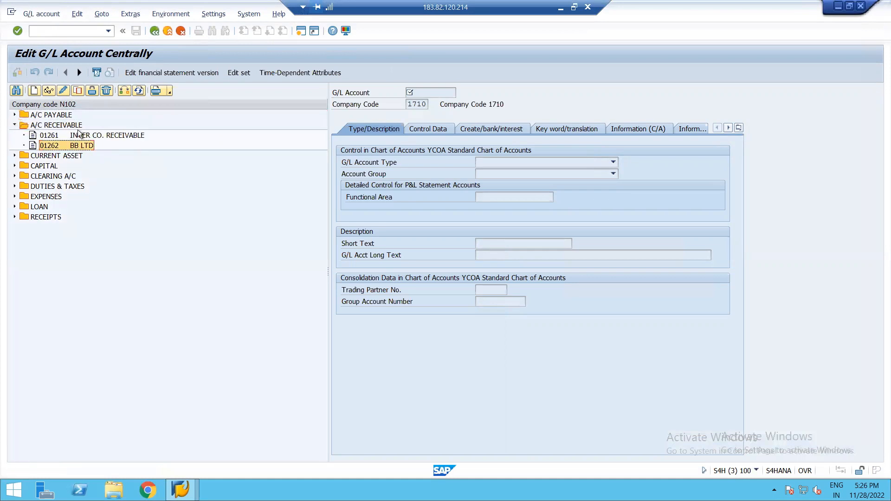
pyautogui.click(77, 90)
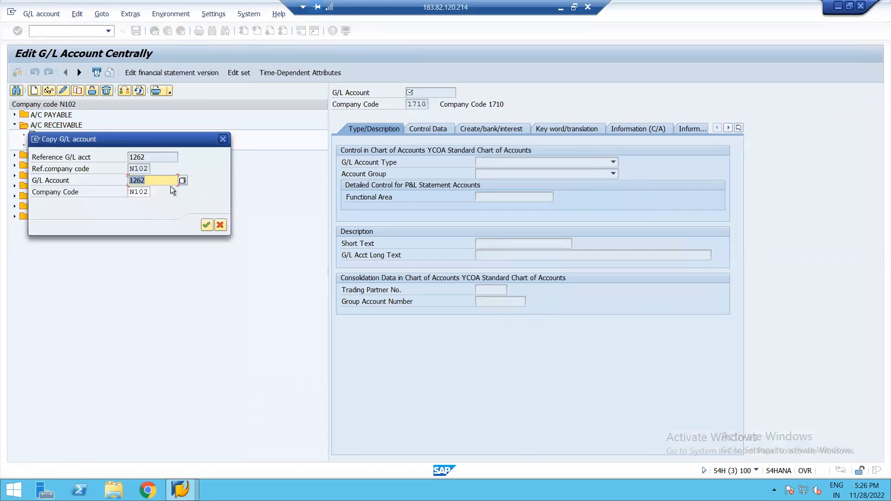
pyautogui.write('1263')
pyautogui.press('Return')
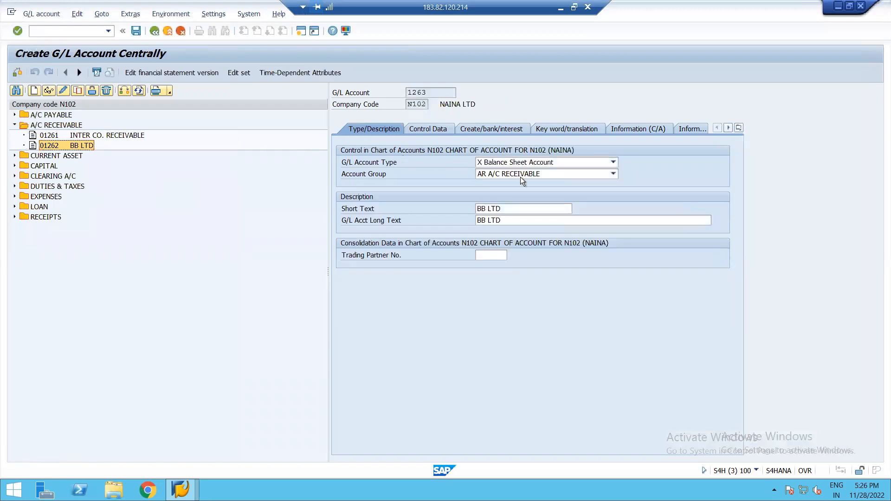
# Set both the short text and the G/L account long text of account 1263 to CC LTD.
pyautogui.moveTo(486, 209); pyautogui.dragTo(470, 214)
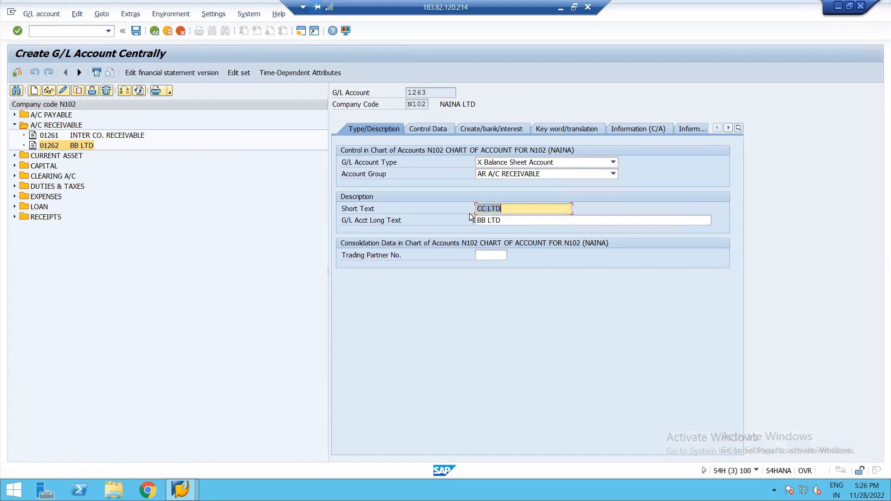
pyautogui.press('Tab')
pyautogui.write('CC LTD')
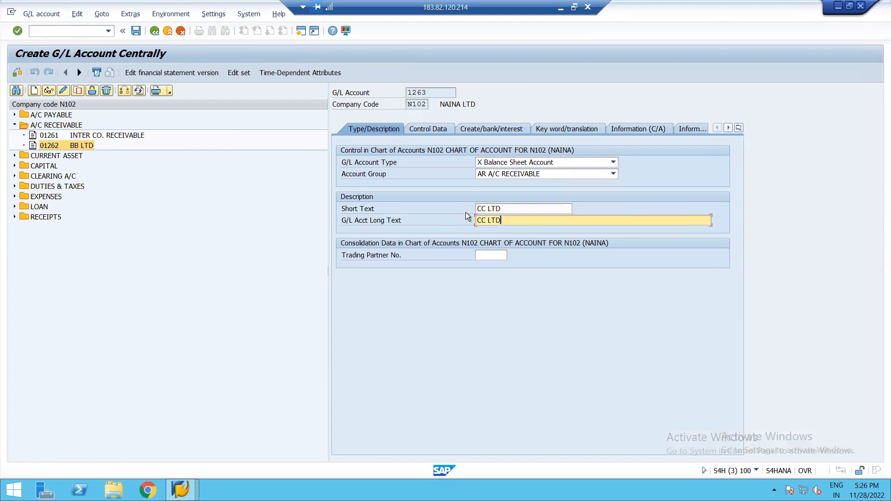
# Select D Customers as the reconciliation account type, check the field status group, allow posting without tax, and save the account.
pyautogui.click(430, 132)
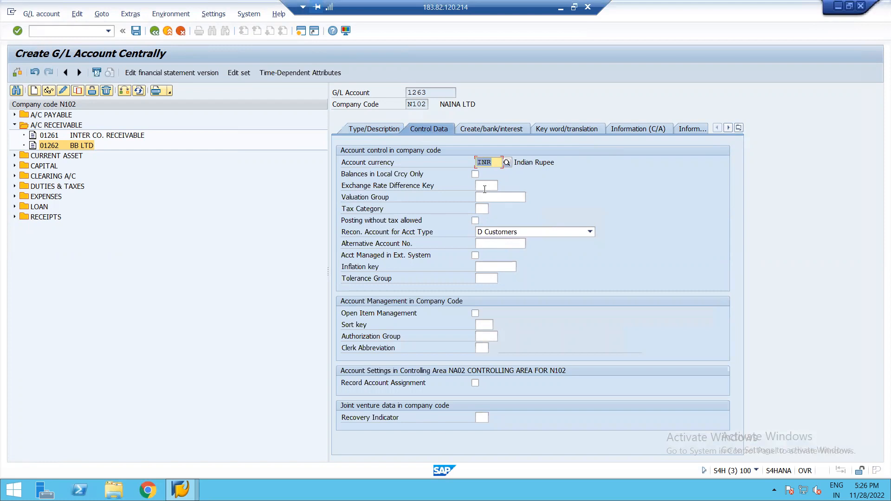
pyautogui.click(512, 232)
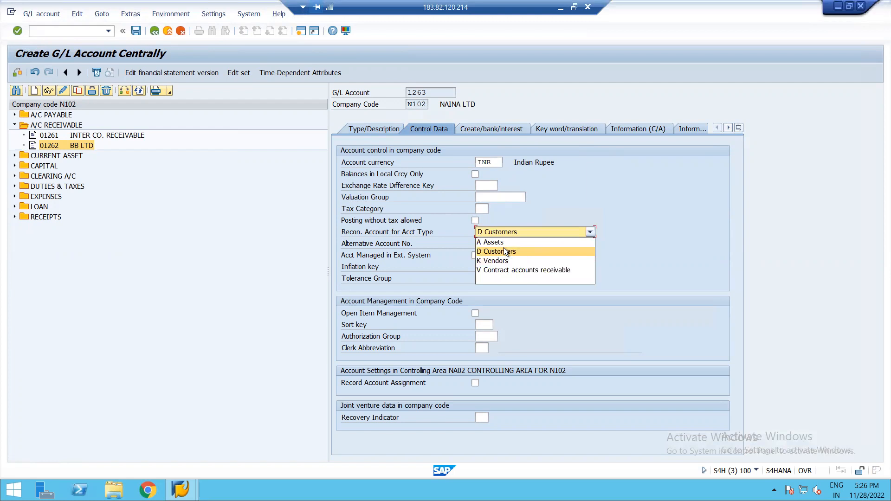
pyautogui.click(504, 251)
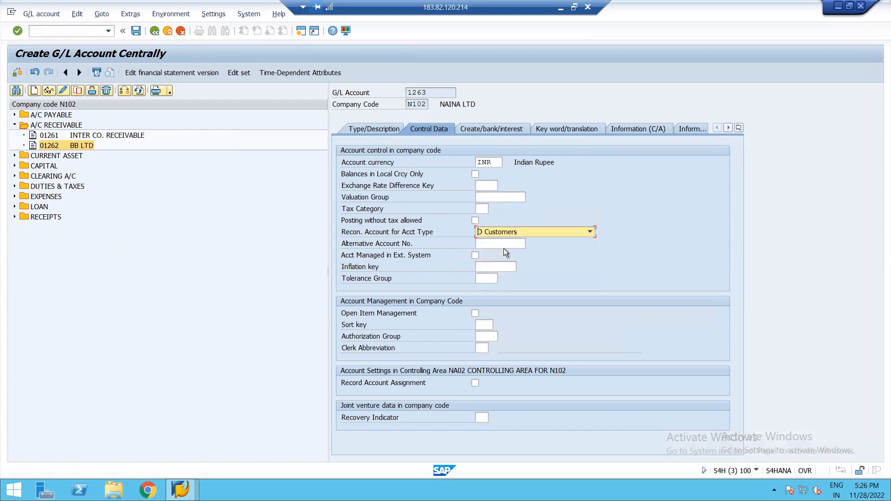
pyautogui.click(491, 130)
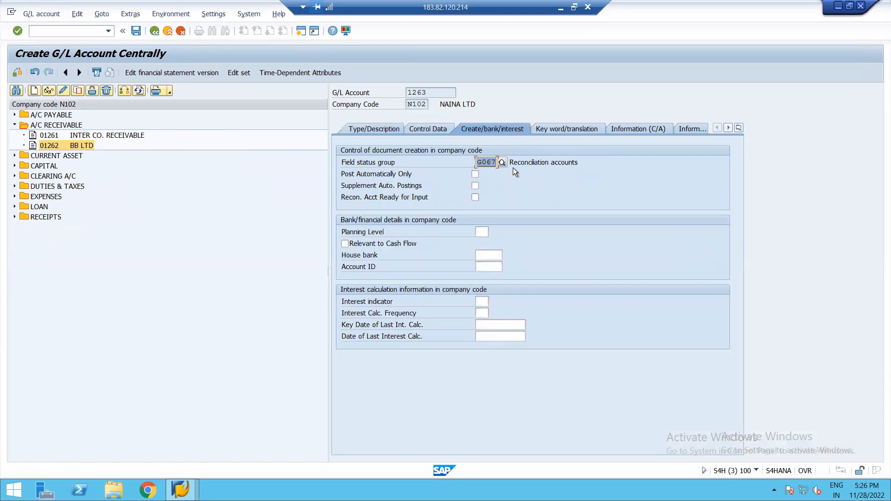
pyautogui.click(433, 129)
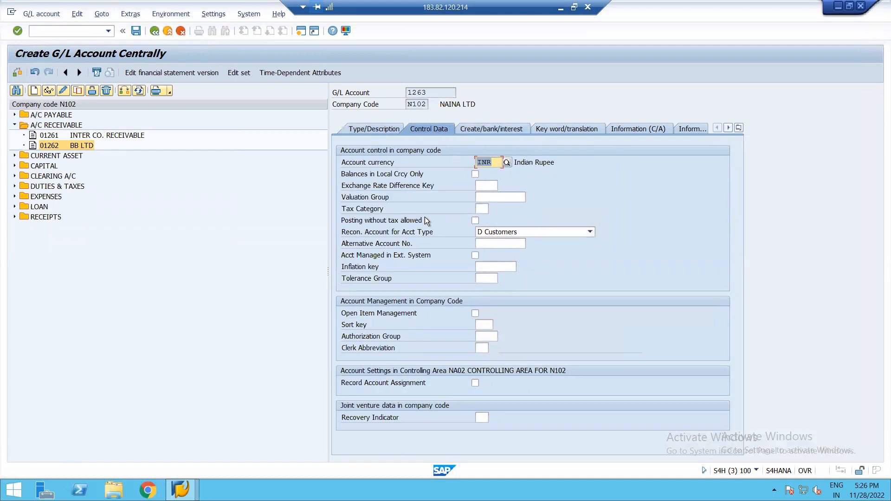
pyautogui.click(475, 221)
pyautogui.click(135, 30)
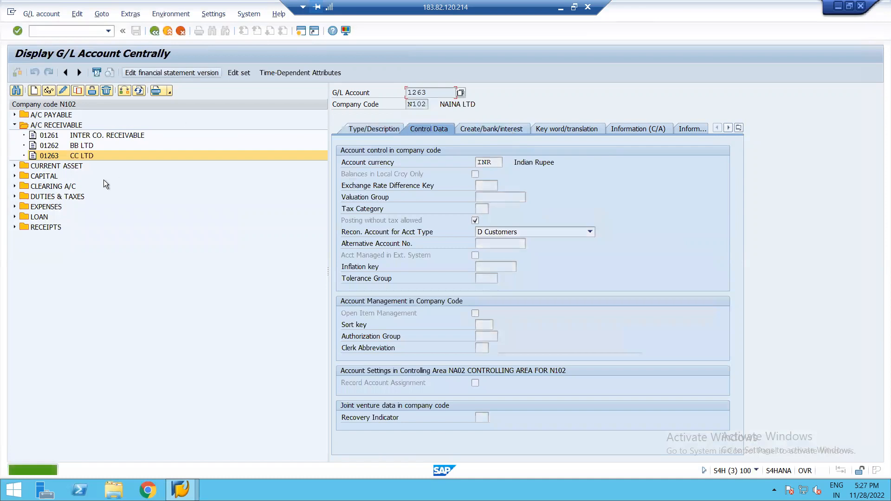
# Switch to the other SAP session, exit its implementation guide, and open transaction BP to maintain business partners.
pyautogui.hotkey('alt', 'Tab')
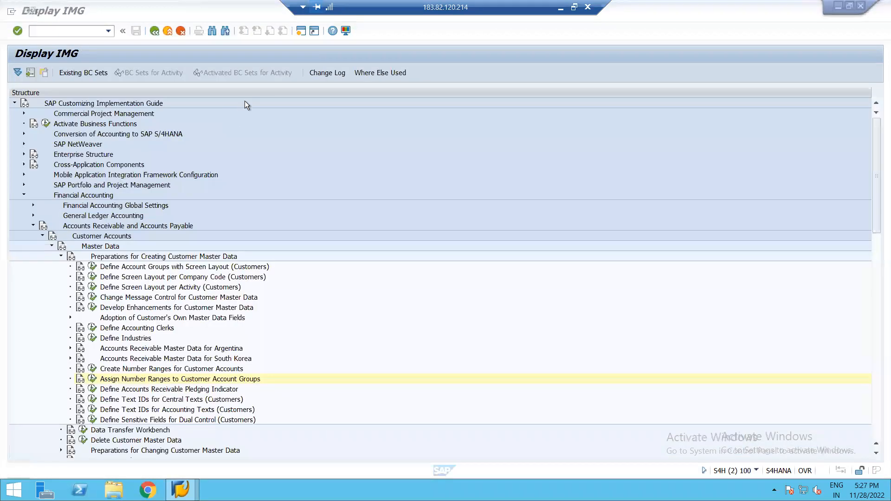
pyautogui.click(167, 31)
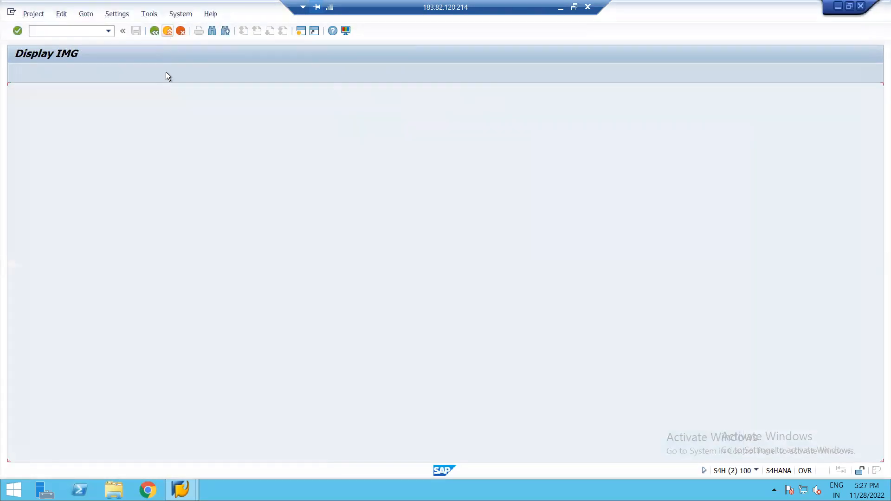
pyautogui.click(168, 30)
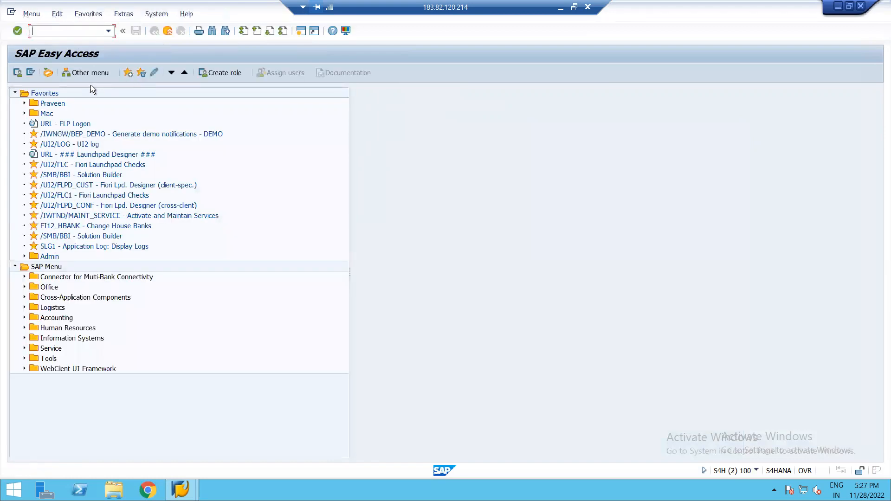
pyautogui.click(76, 31)
pyautogui.write('BP')
pyautogui.press('Return')
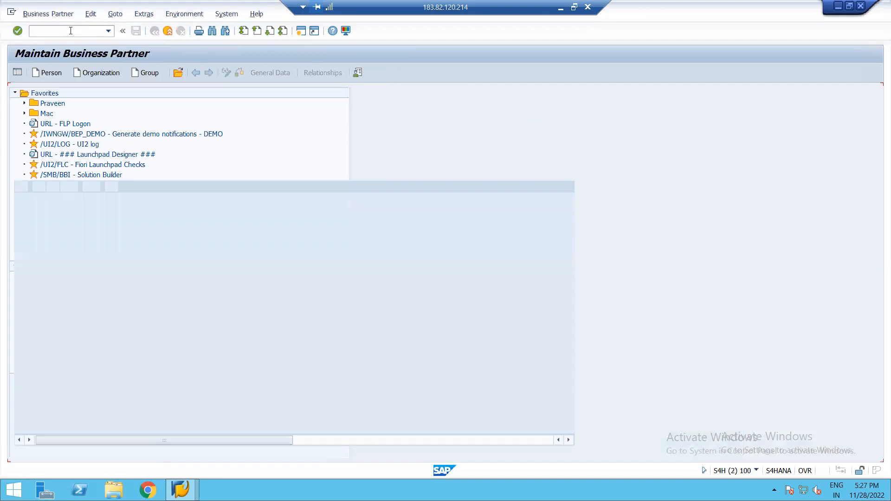
# Start creating an organization business partner and assign it the grouping N10B VENDOR - N102-(BU).
pyautogui.click(101, 74)
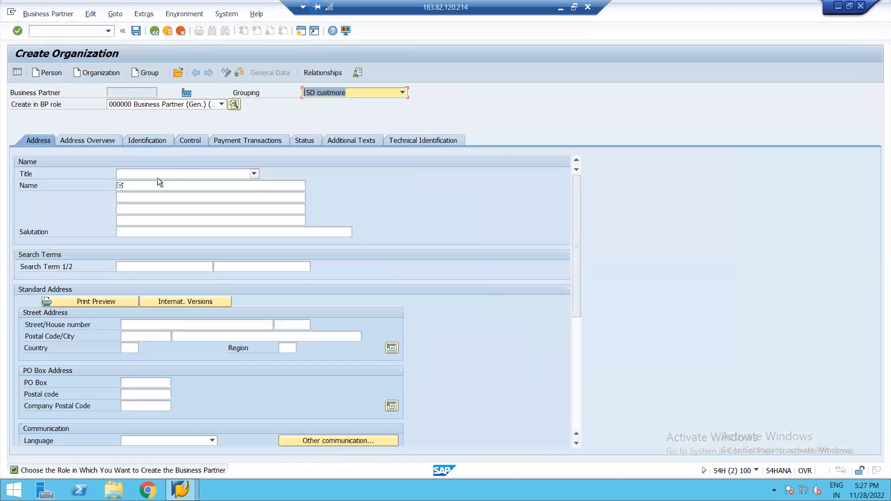
pyautogui.click(406, 91)
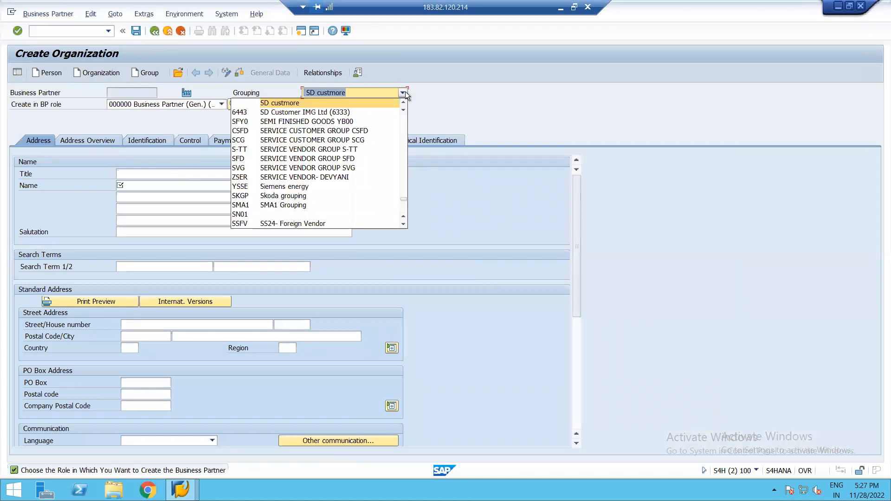
pyautogui.press('pagedown')
pyautogui.press('pagedown')
pyautogui.press('pagedown')
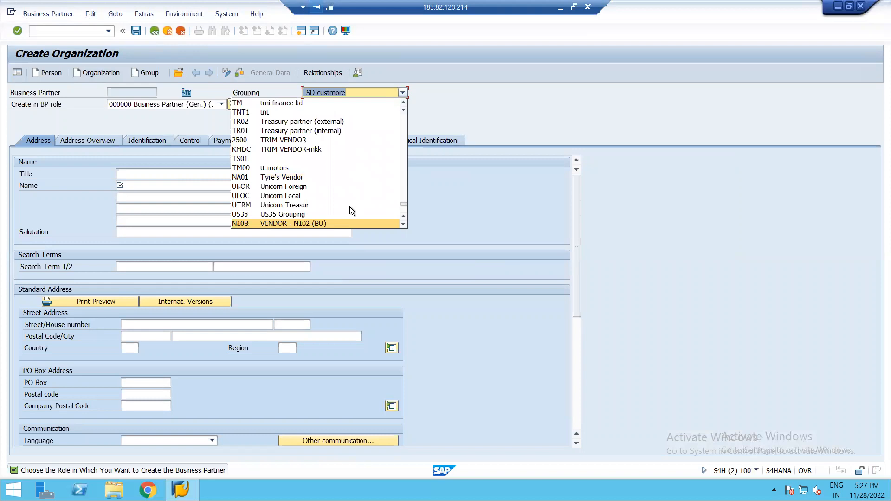
pyautogui.click(293, 224)
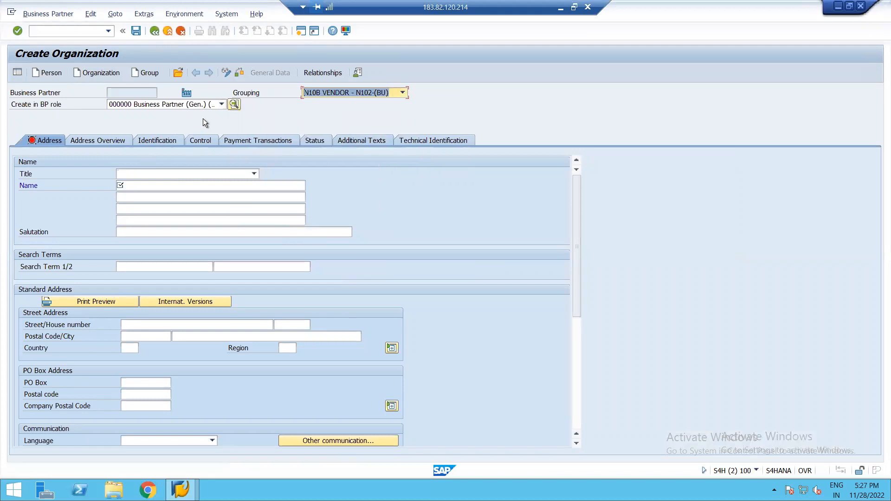
# Look through the available BP roles for the new organization to find the customer roles.
pyautogui.click(221, 104)
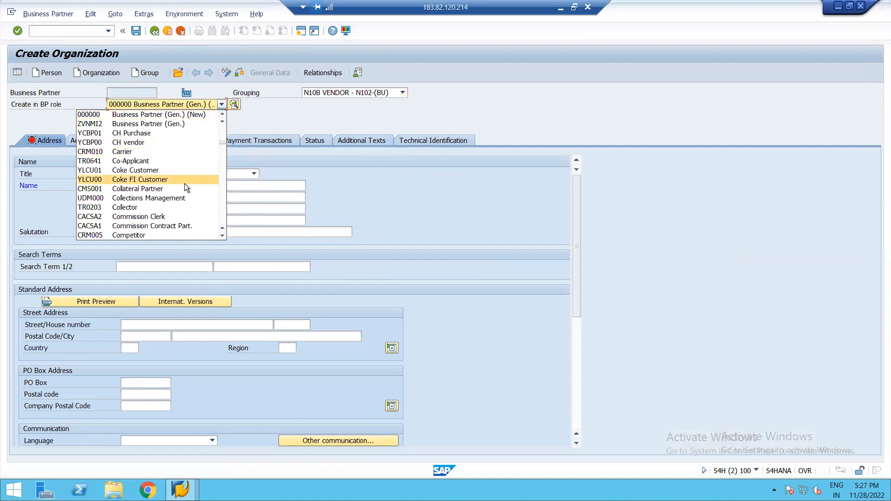
pyautogui.scroll(-2, 186, 186)
pyautogui.scroll(-4, 186, 187)
pyautogui.scroll(6, 186, 187)
pyautogui.scroll(4, 185, 187)
pyautogui.scroll(4, 185, 184)
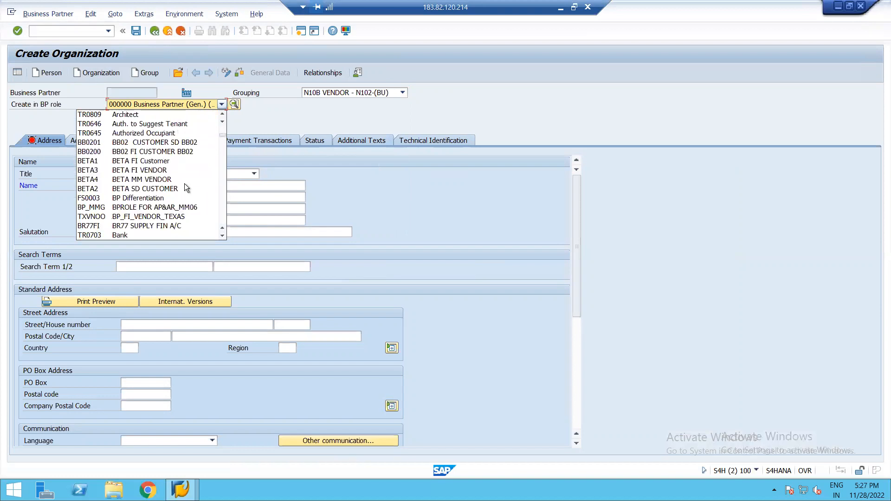
pyautogui.scroll(5, 186, 187)
pyautogui.scroll(-16, 186, 187)
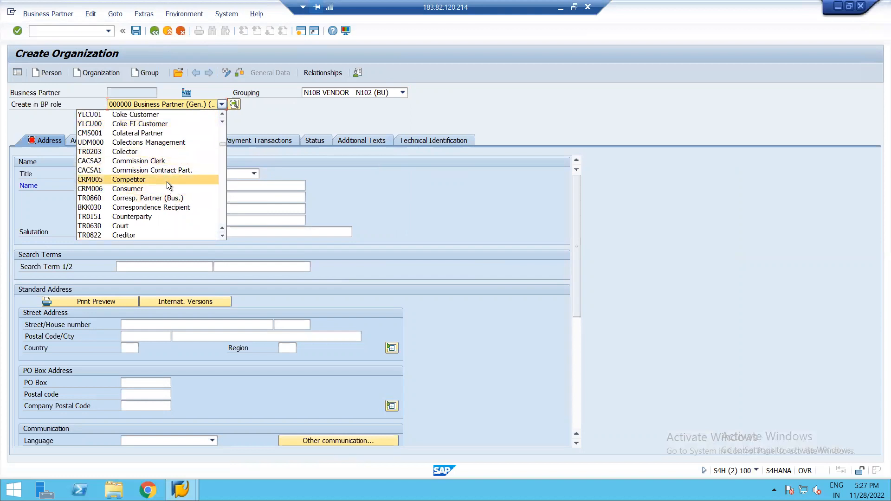
pyautogui.scroll(-2, 166, 182)
pyautogui.scroll(-10, 170, 179)
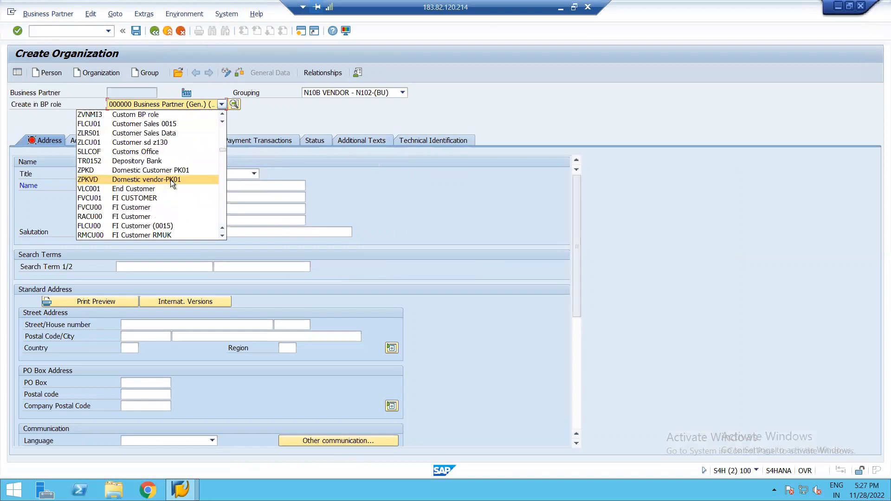
pyautogui.scroll(-1, 171, 183)
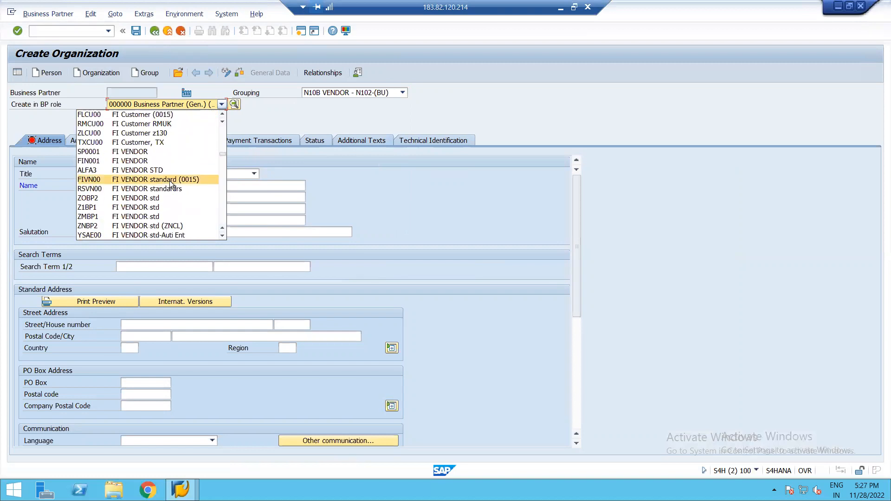
pyautogui.scroll(-9, 171, 183)
pyautogui.scroll(4, 171, 183)
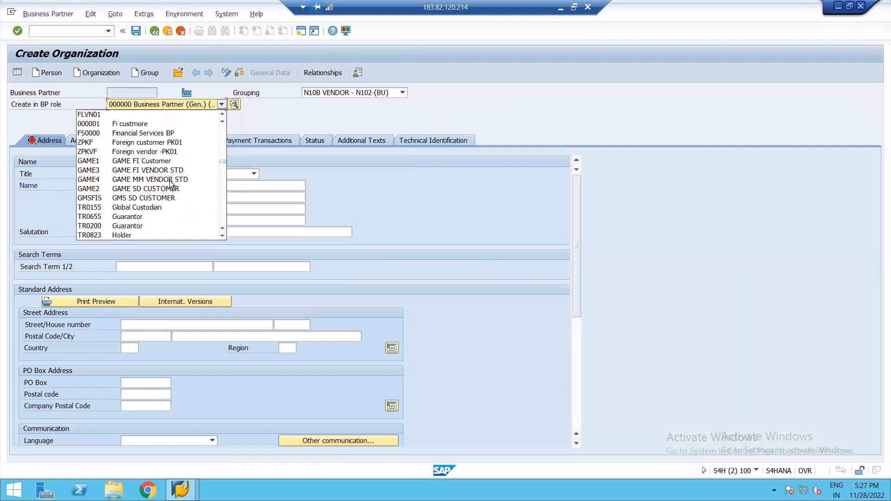
pyautogui.scroll(2, 171, 184)
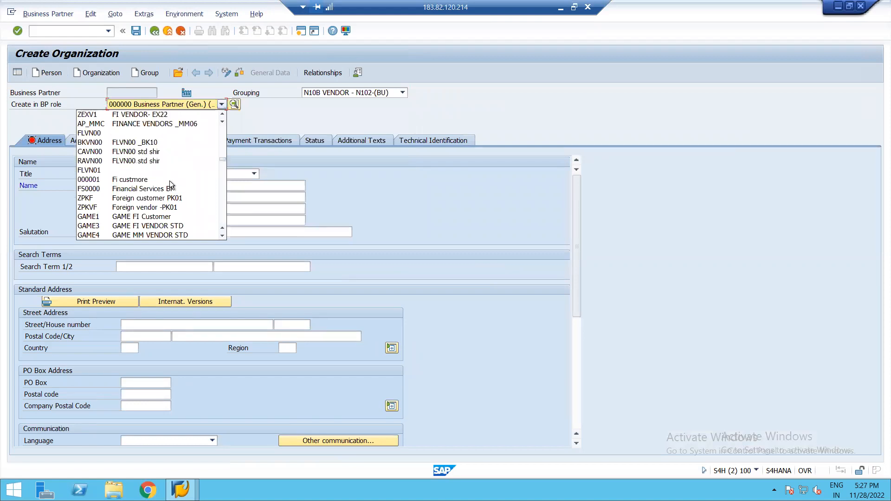
pyautogui.scroll(2, 162, 171)
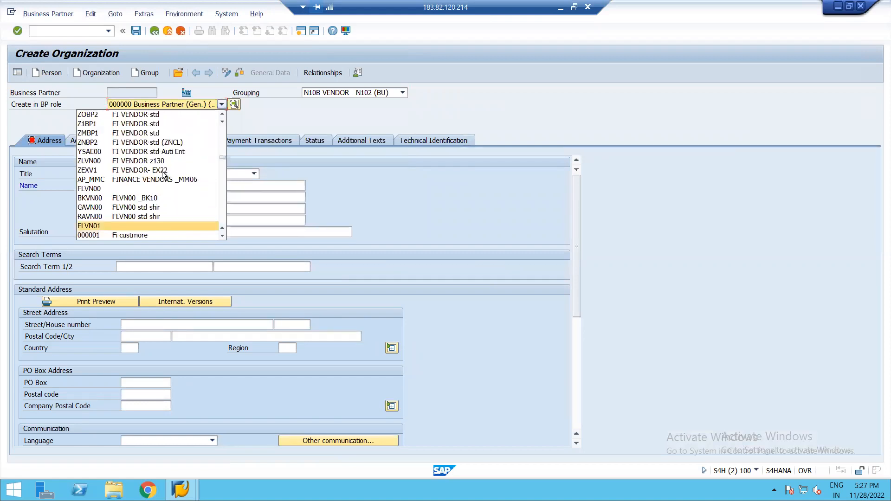
pyautogui.scroll(-7, 161, 199)
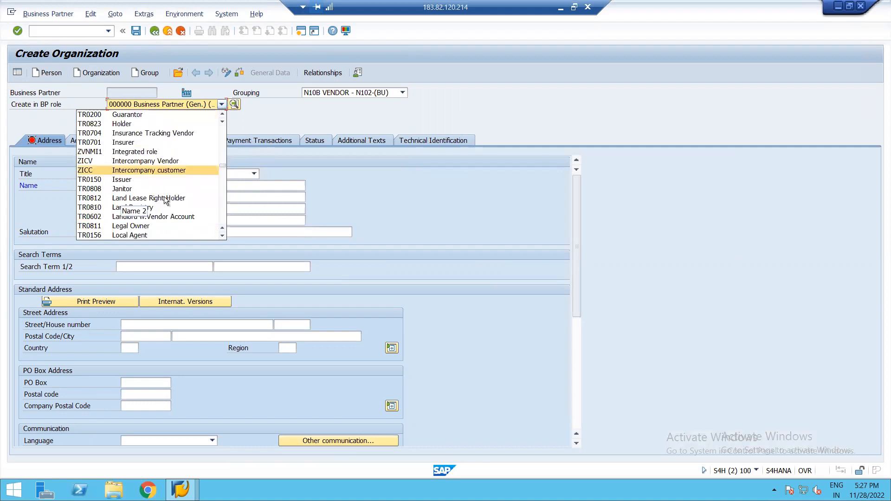
pyautogui.scroll(-3, 162, 200)
pyautogui.scroll(-4, 165, 201)
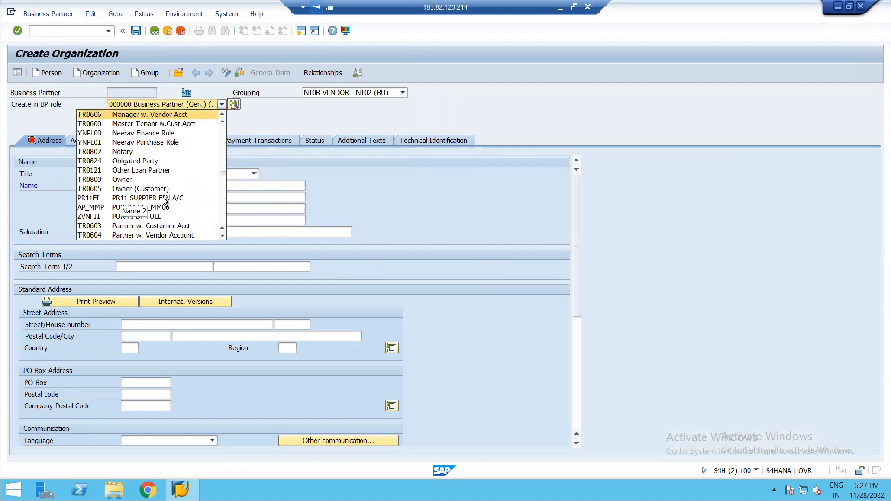
pyautogui.scroll(-4, 163, 201)
pyautogui.scroll(-4, 163, 201)
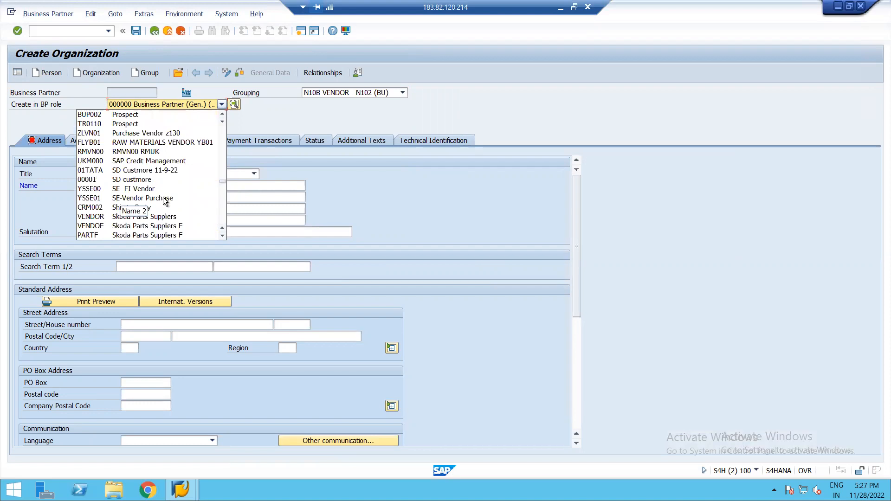
pyautogui.scroll(2, 164, 201)
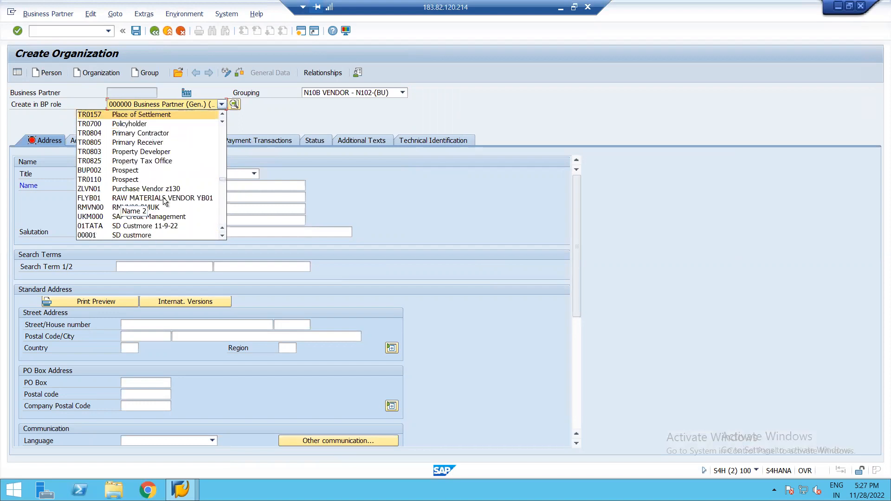
pyautogui.scroll(2, 163, 199)
pyautogui.scroll(-5, 163, 200)
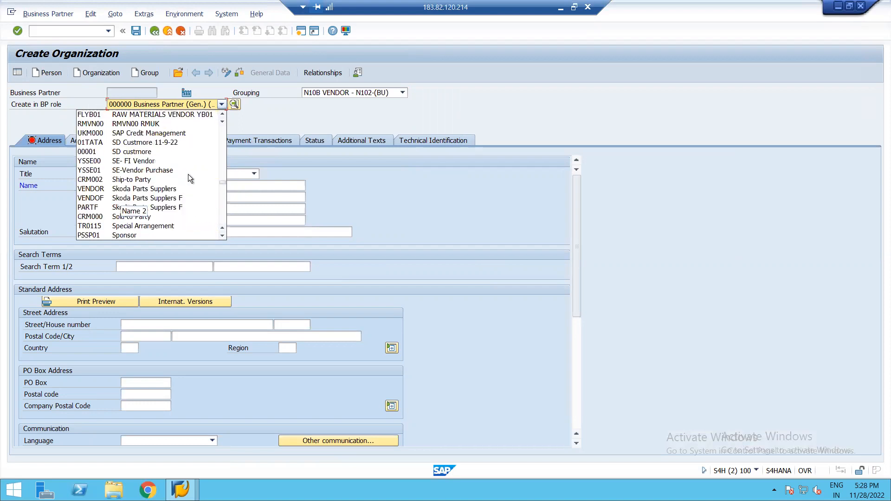
pyautogui.scroll(-1, 188, 175)
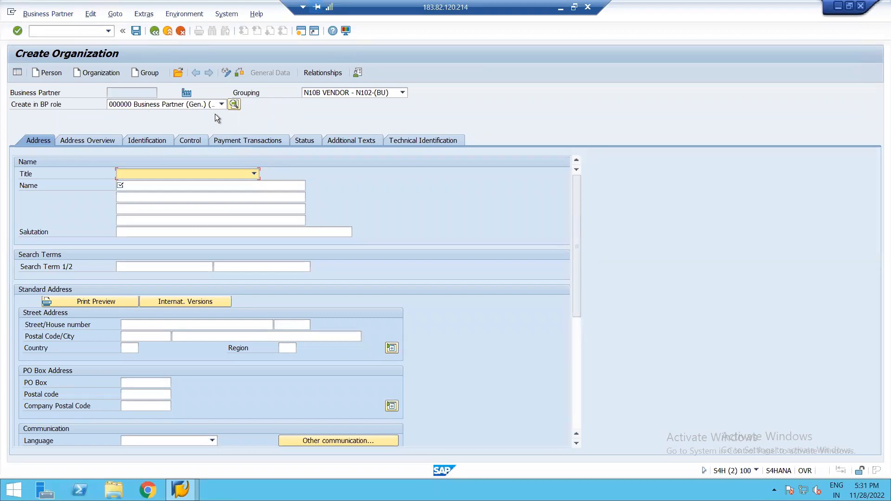
# Set the organization's title to 0003 Company and enter CC LTD as both its name and first search term.
pyautogui.click(255, 173)
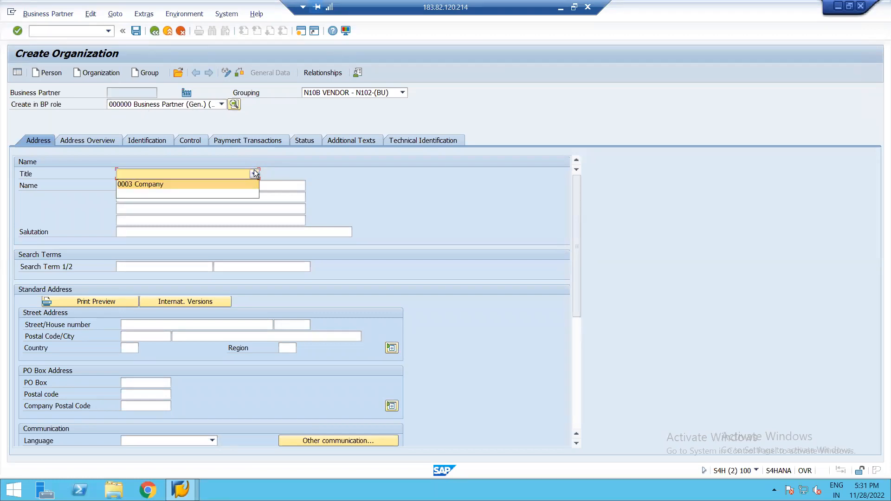
pyautogui.click(212, 176)
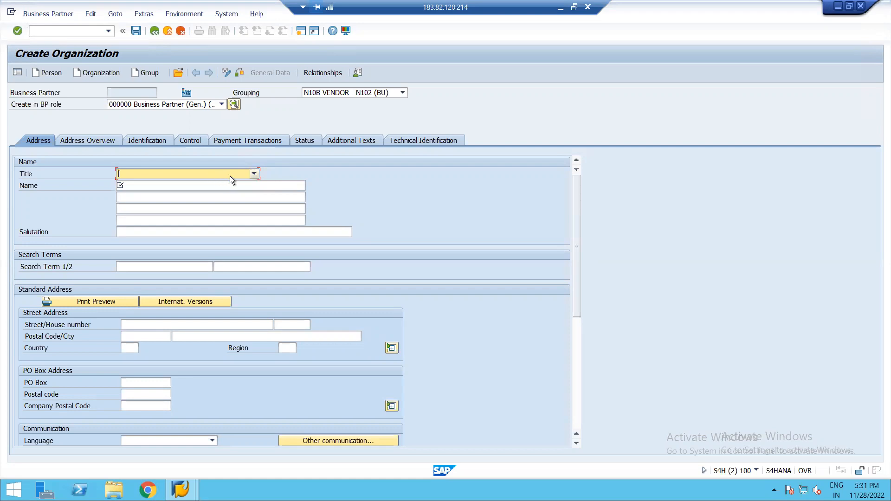
pyautogui.click(254, 174)
pyautogui.click(230, 184)
pyautogui.click(219, 186)
pyautogui.write('CC LTD')
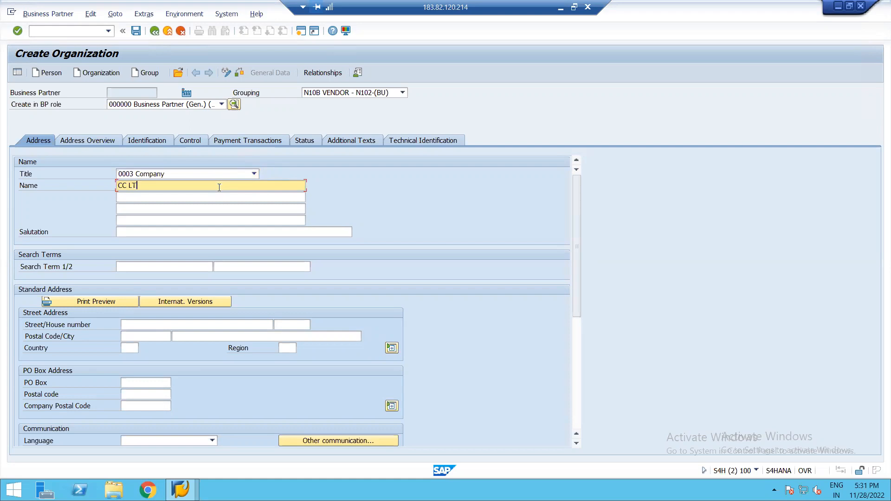
pyautogui.click(138, 270)
pyautogui.write('CC LTD')
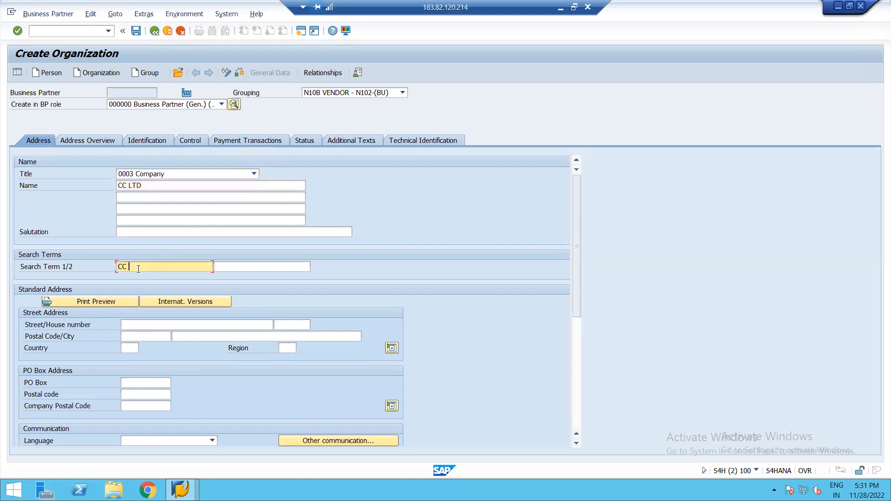
# Fill in the organization's street and postal code, and set the country to IN.
pyautogui.click(144, 325)
pyautogui.write('121')
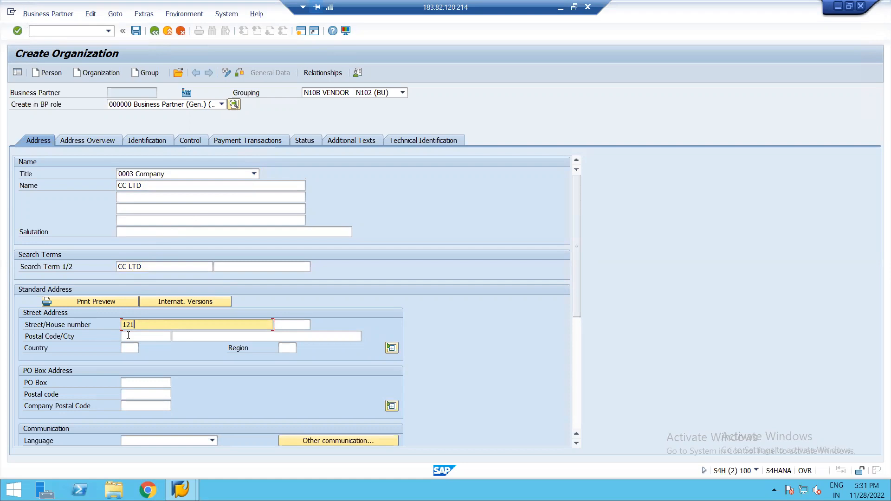
pyautogui.click(128, 335)
pyautogui.write('50')
pyautogui.press('Down')
pyautogui.press('Return')
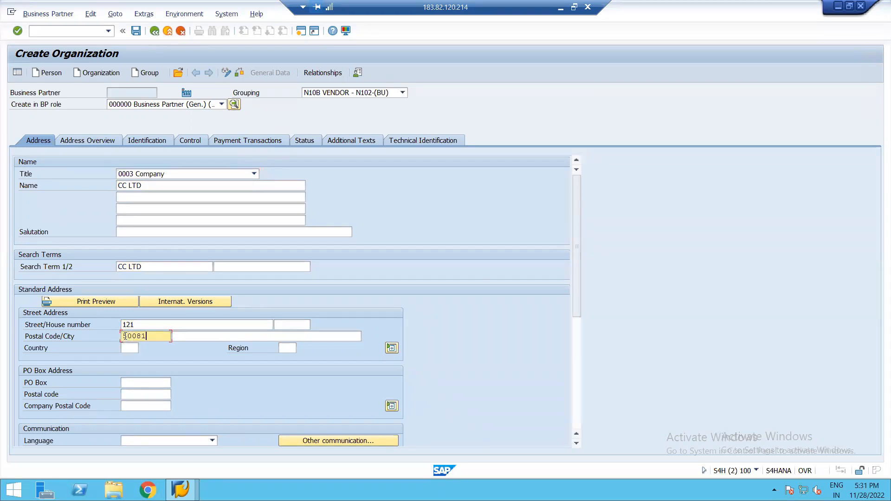
pyautogui.click(123, 348)
pyautogui.write('IN')
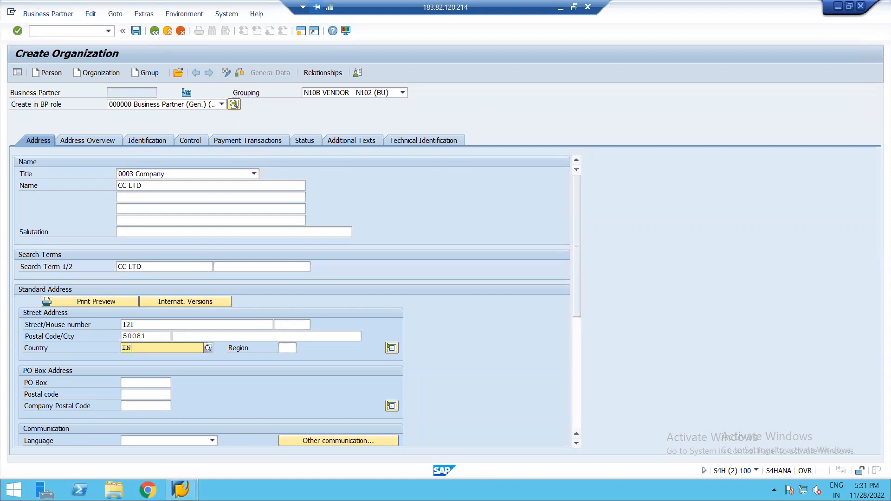
# Set the communication language to EN English and save the new business partner.
pyautogui.click(193, 442)
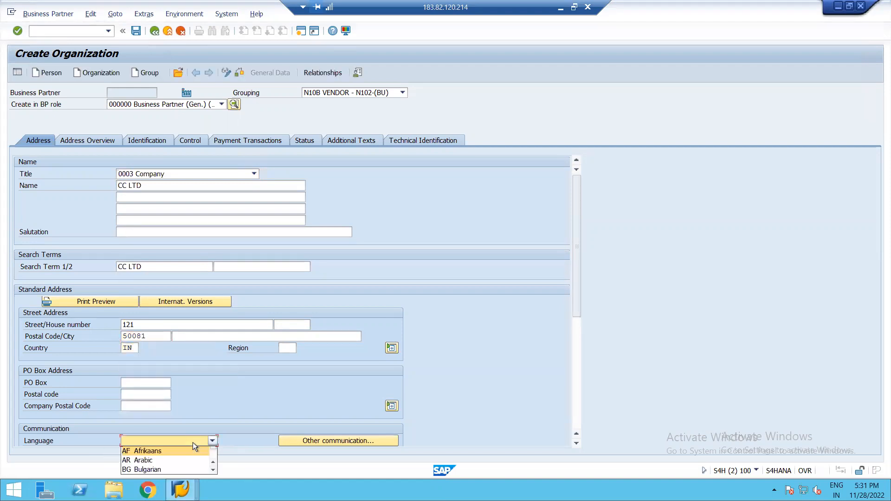
pyautogui.press('e')
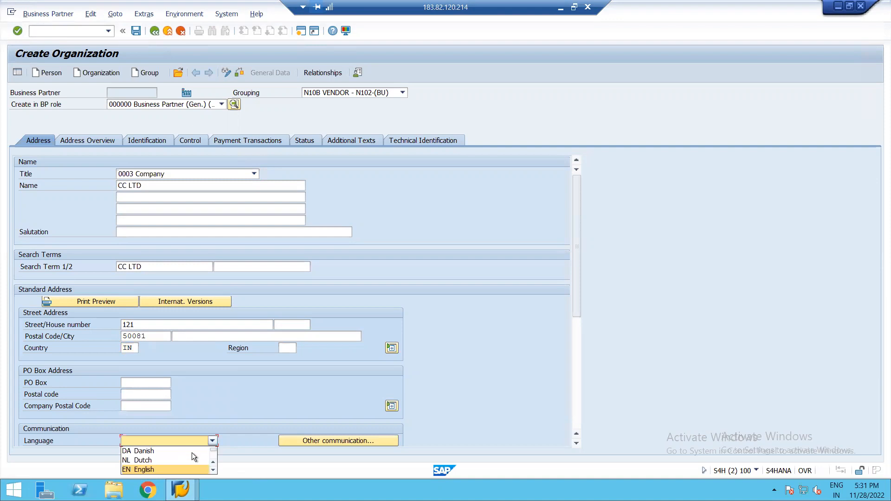
pyautogui.click(146, 470)
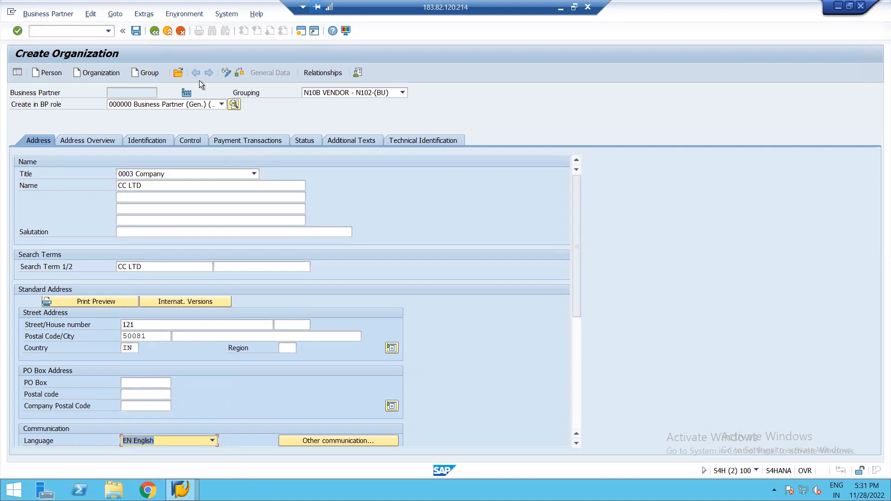
pyautogui.click(135, 29)
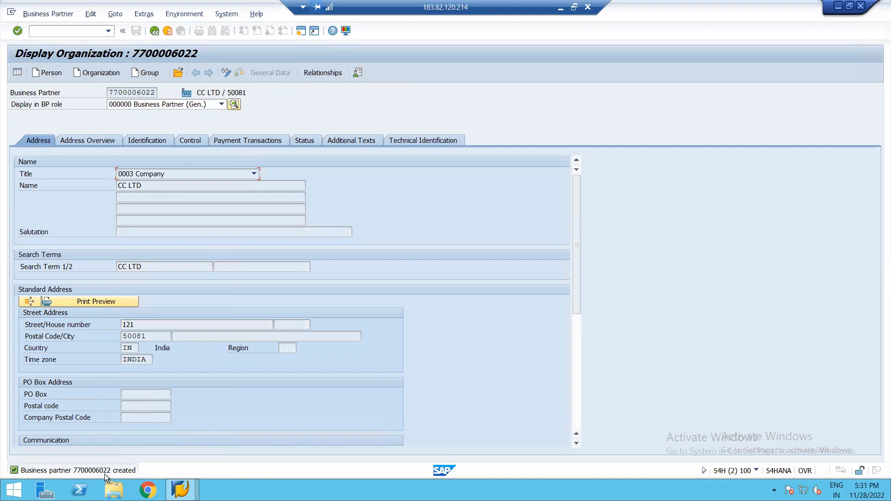
# Switch the saved CC LTD business partner from display to change mode.
pyautogui.click(91, 14)
pyautogui.click(54, 13)
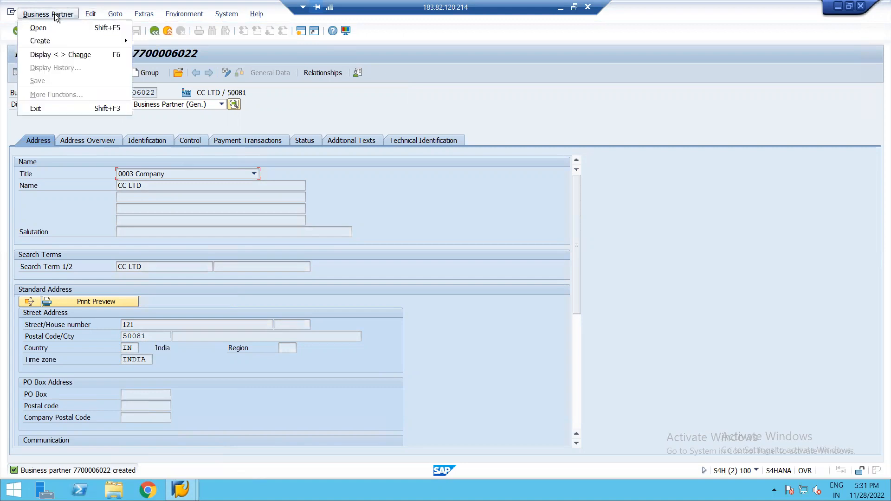
pyautogui.click(61, 54)
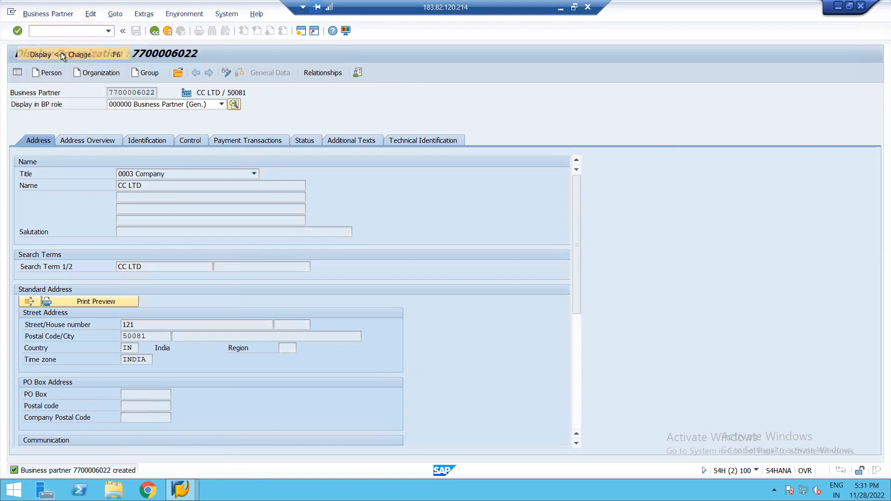
# Try adding the BP role FVCU01 FI CUSTOMER to the CC LTD business partner.
pyautogui.click(222, 104)
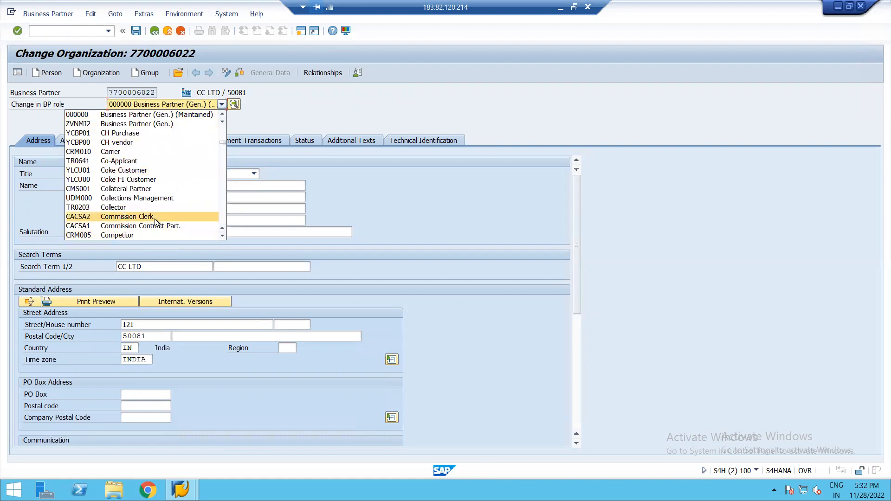
pyautogui.scroll(-2, 155, 219)
pyautogui.scroll(-3, 155, 218)
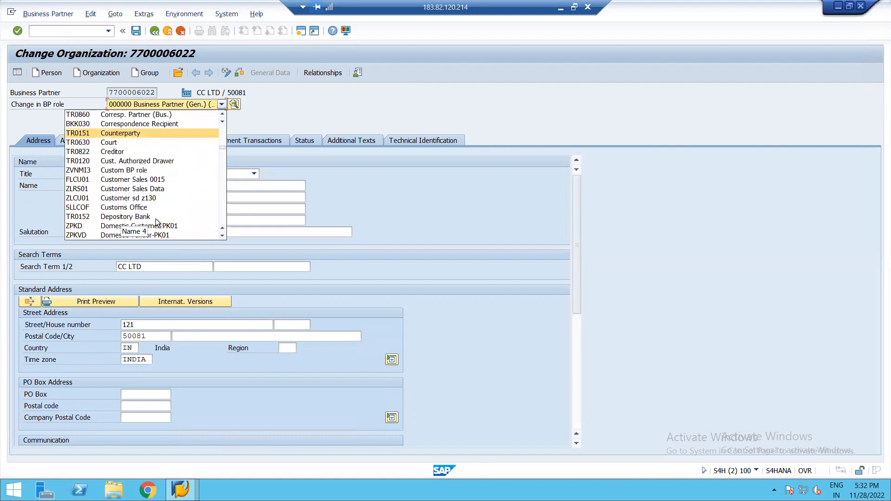
pyautogui.scroll(-3, 157, 218)
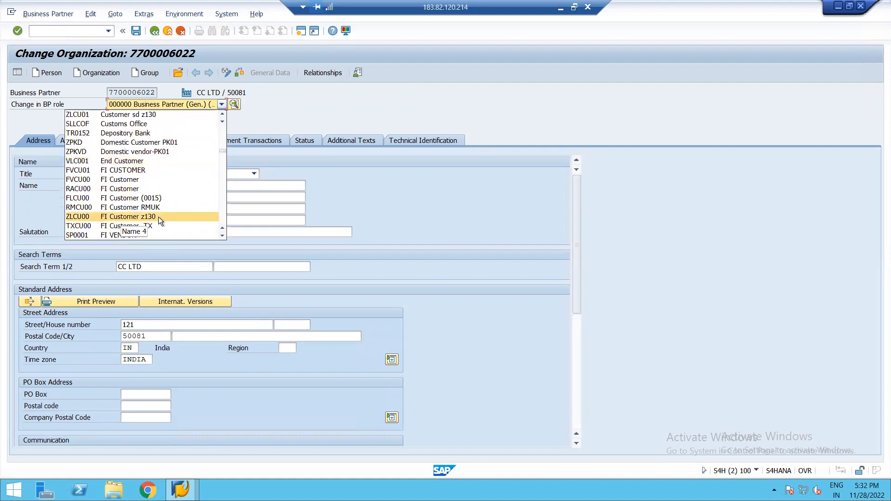
pyautogui.click(156, 169)
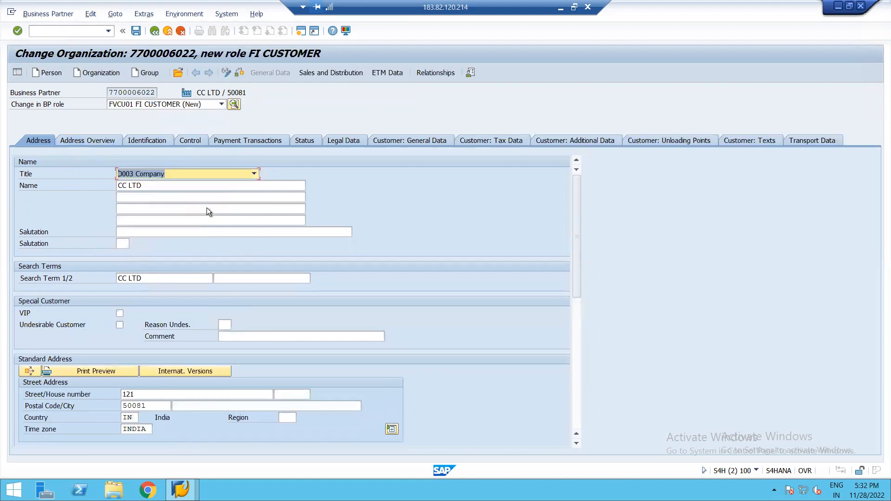
# Change the BP role to FVCU00 FI Customer and agree to switch roles without saving.
pyautogui.click(222, 105)
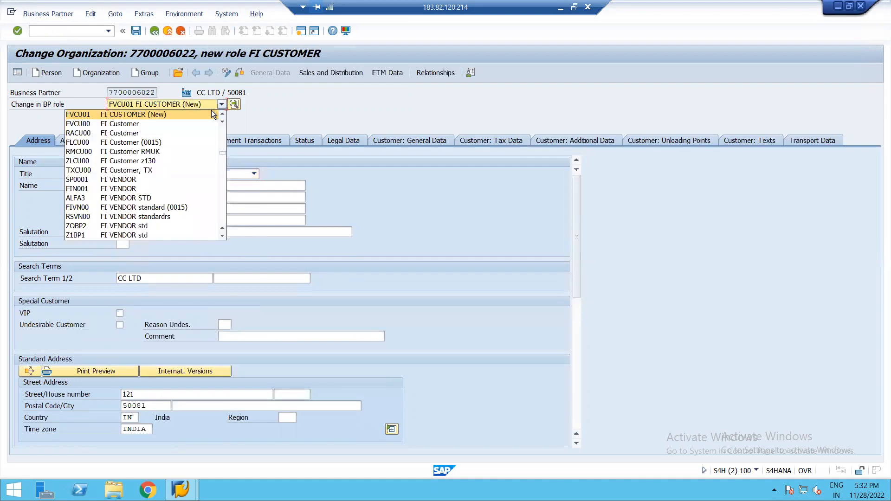
pyautogui.click(186, 125)
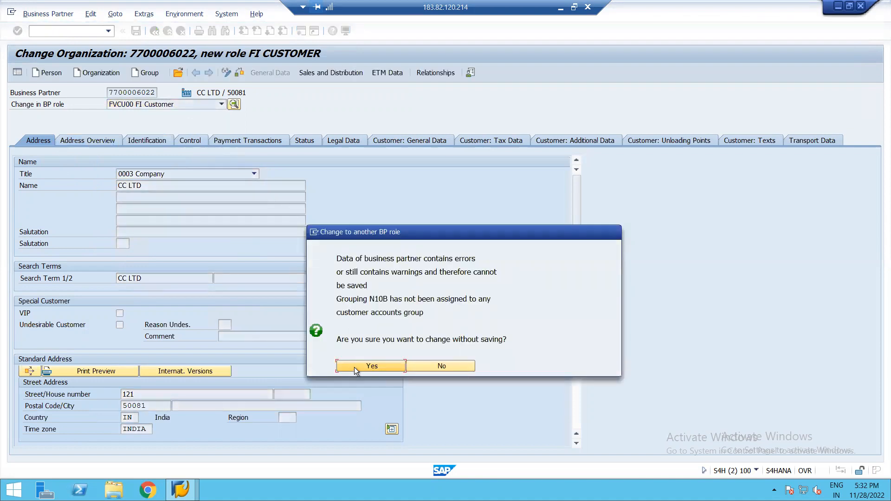
pyautogui.click(354, 366)
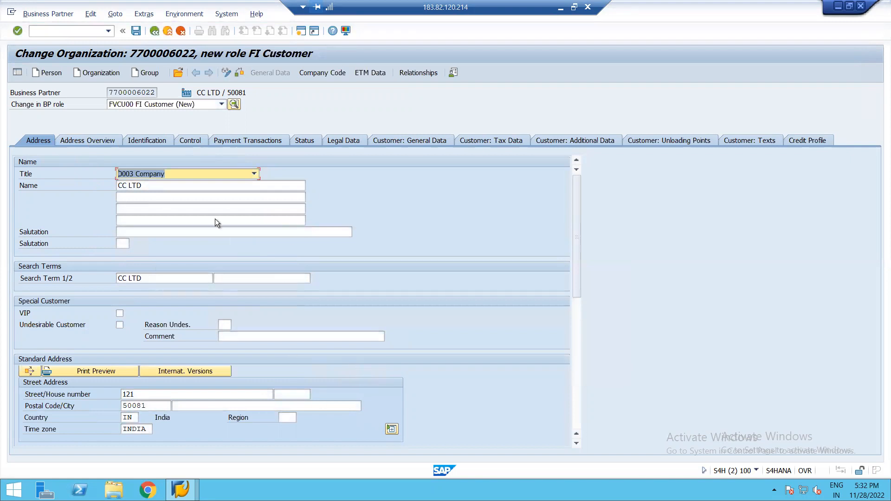
pyautogui.click(167, 198)
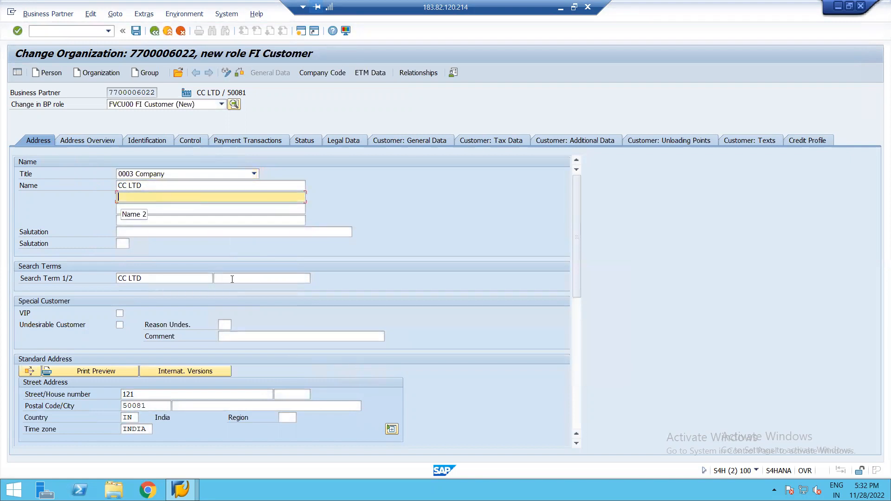
# Review the address overview, customer general data and legal data of the CC LTD FI Customer role.
pyautogui.click(106, 140)
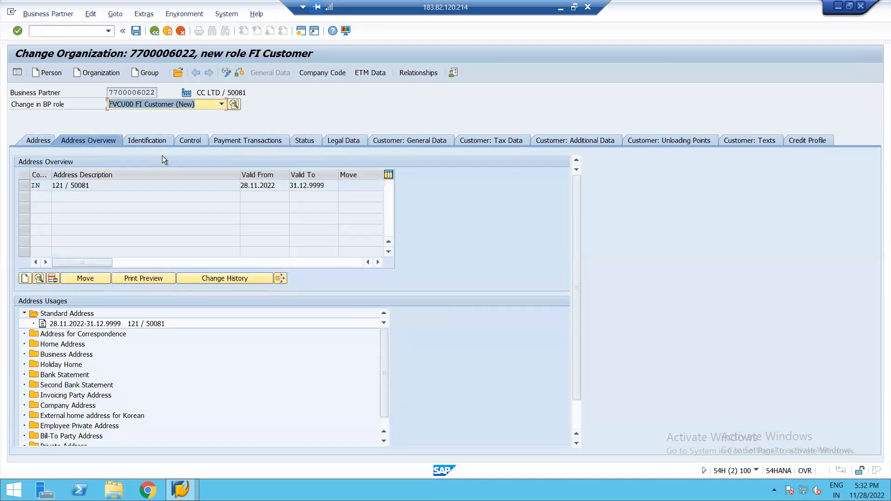
pyautogui.click(397, 141)
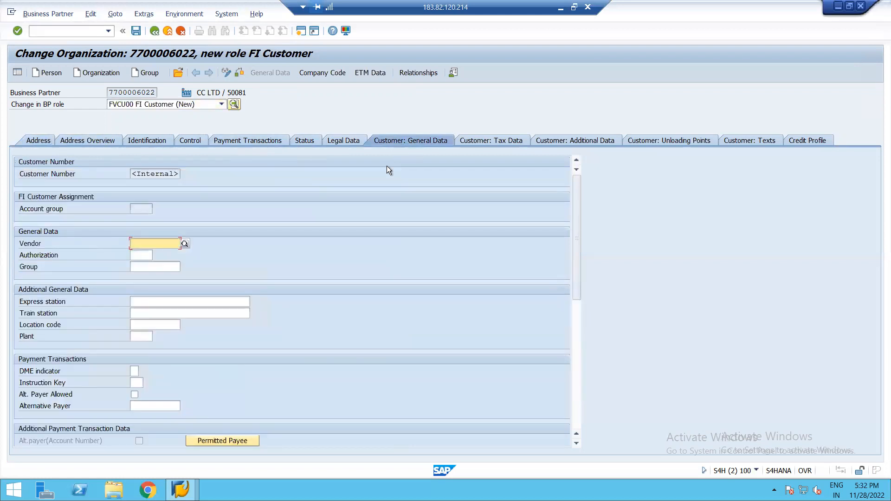
pyautogui.click(349, 141)
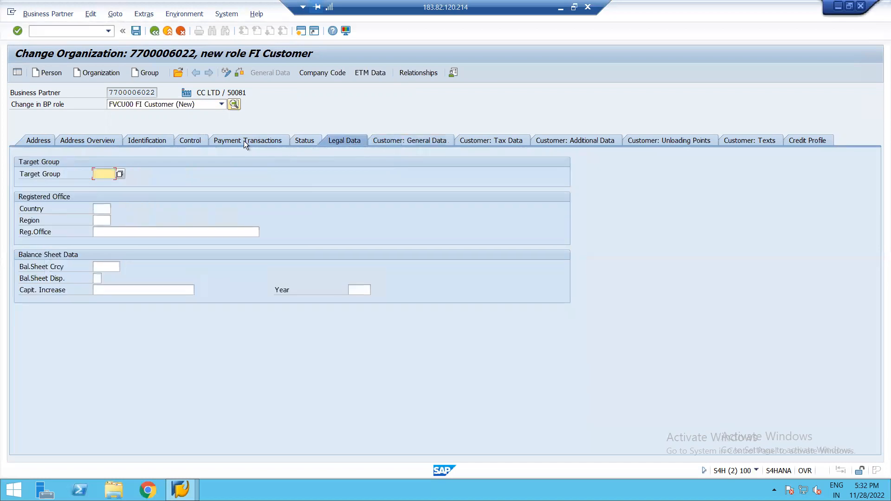
pyautogui.click(48, 142)
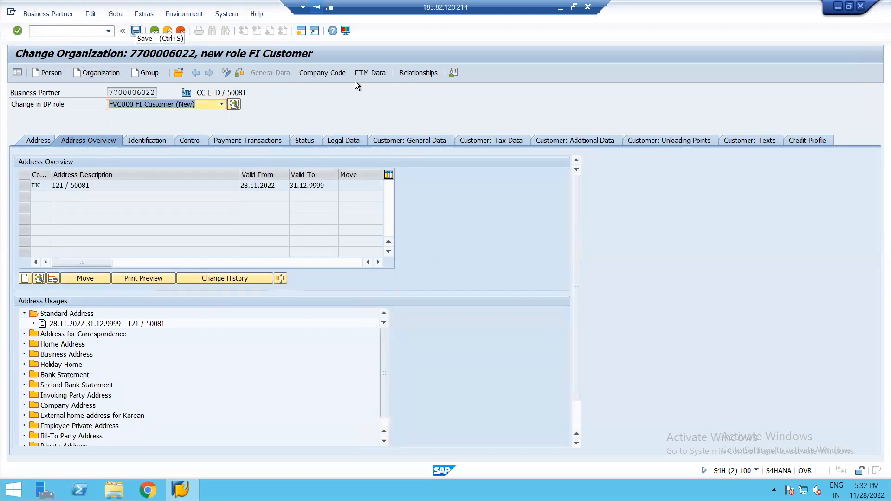
# Open the company code data and compare the available reconciliation accounts with the CC LTD G/L account.
pyautogui.click(327, 72)
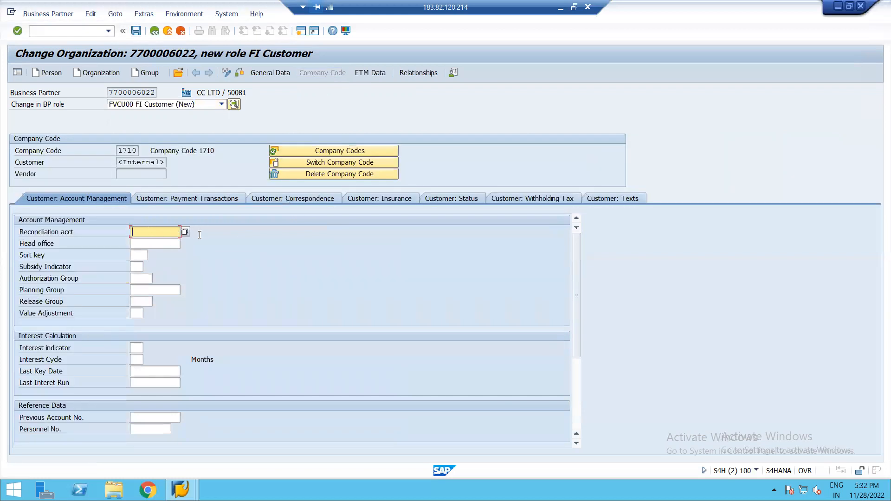
pyautogui.click(185, 232)
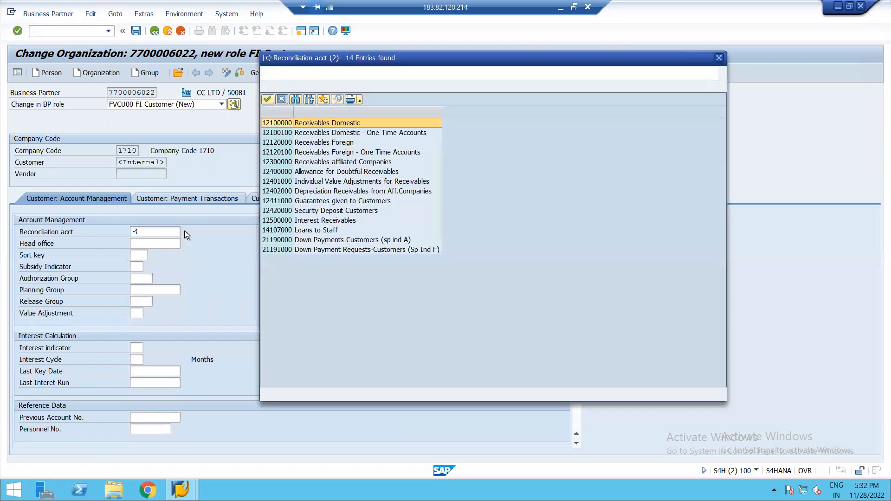
pyautogui.hotkey('alt', 'Tab')
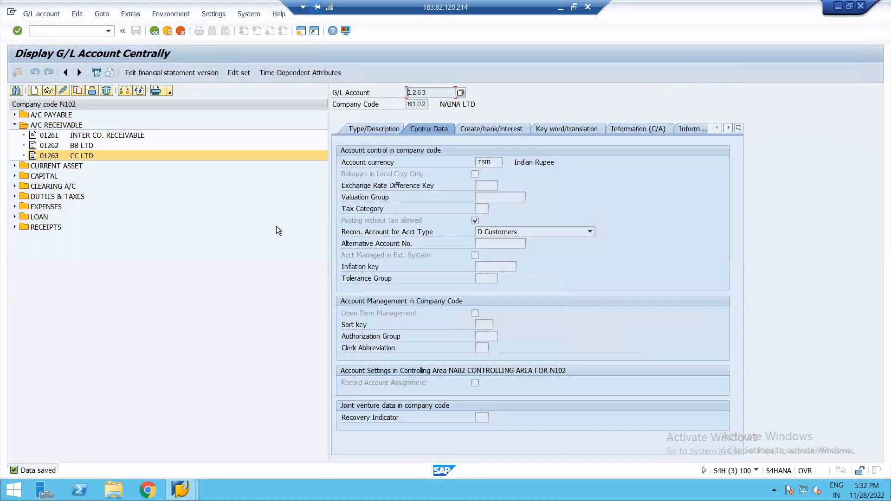
pyautogui.hotkey('alt', 'Tab')
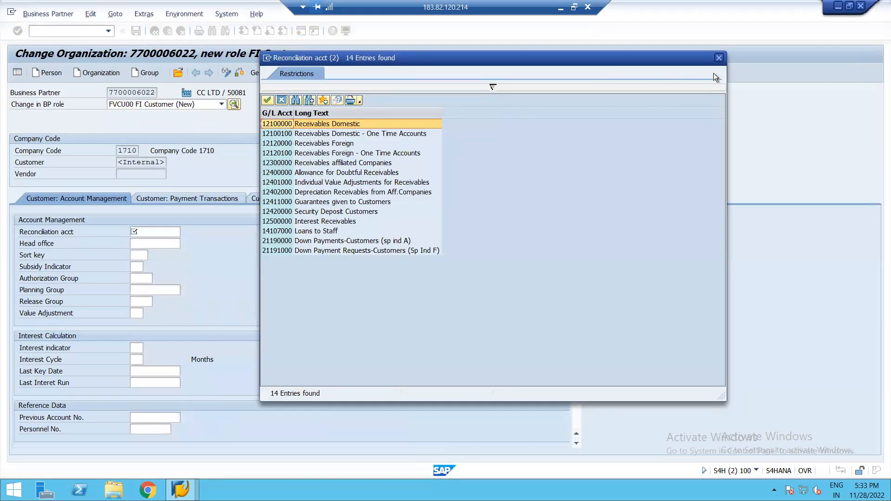
pyautogui.click(719, 57)
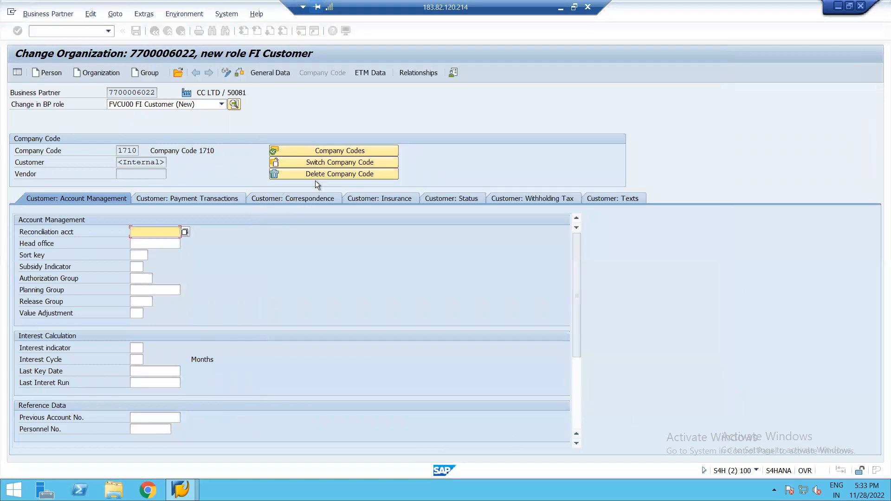
# Add company code N102 to the business partner, flag it as customer and adopt it.
pyautogui.click(321, 150)
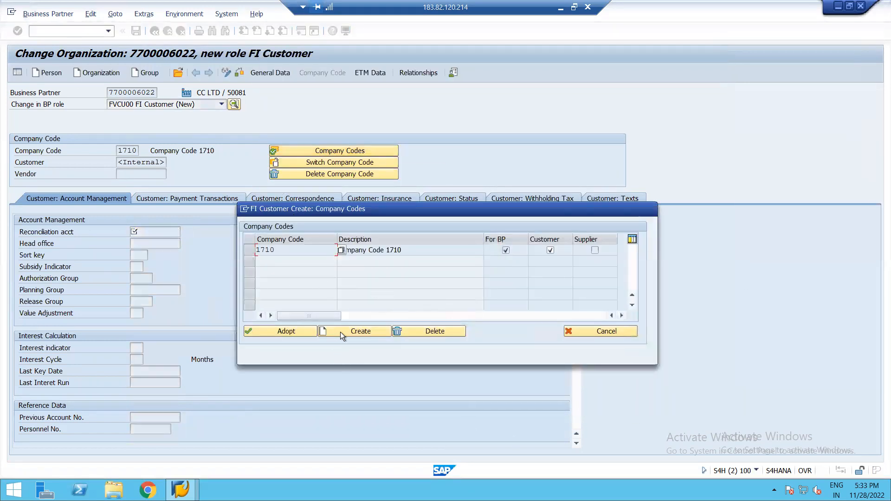
pyautogui.click(341, 332)
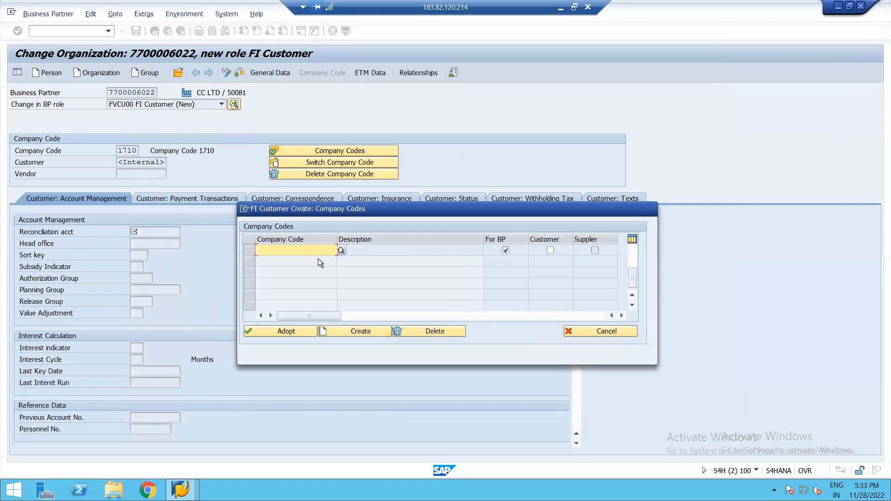
pyautogui.write('N102')
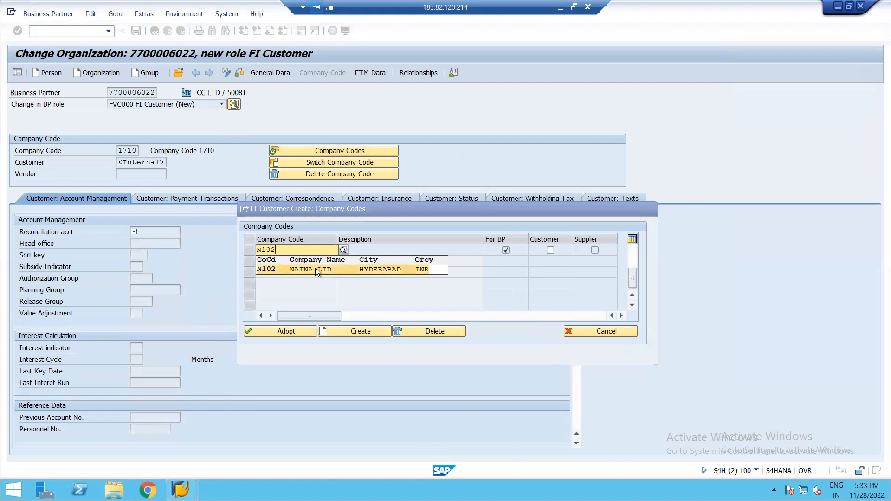
pyautogui.click(322, 267)
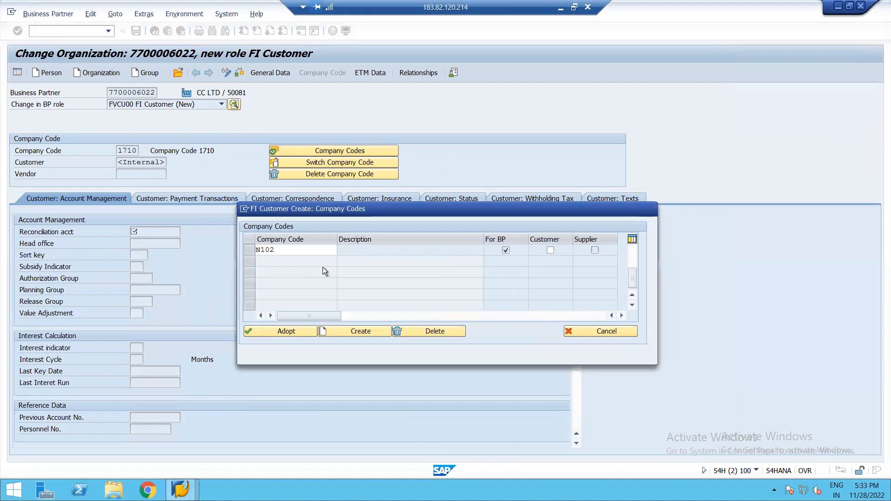
pyautogui.click(550, 249)
pyautogui.click(303, 330)
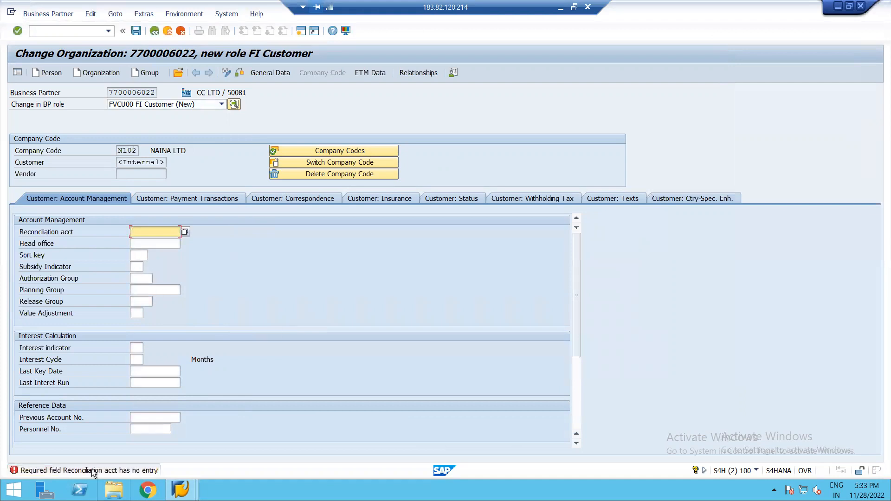
# Set the reconciliation account to 1263 for company code N102 and try to save the business partner.
pyautogui.click(142, 232)
pyautogui.write('1263')
pyautogui.click(136, 31)
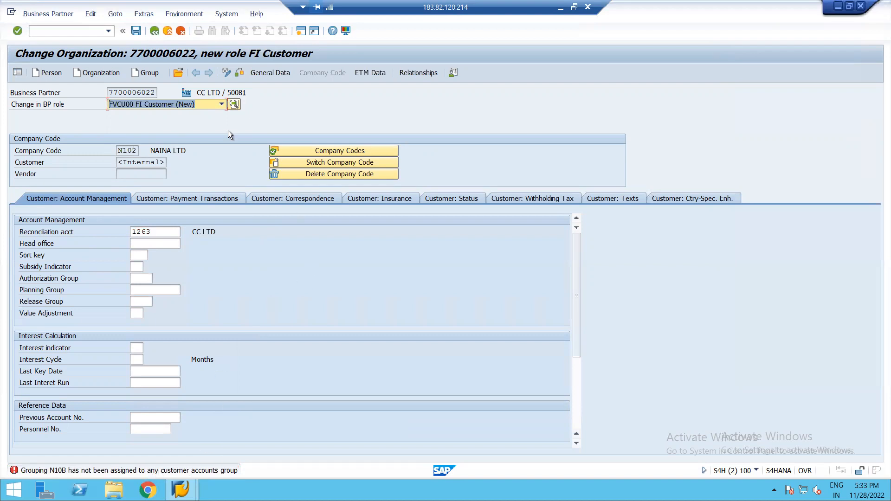
# Change the BP role to FLCU00 FI Customer (0015) and try to save the business partner.
pyautogui.click(222, 104)
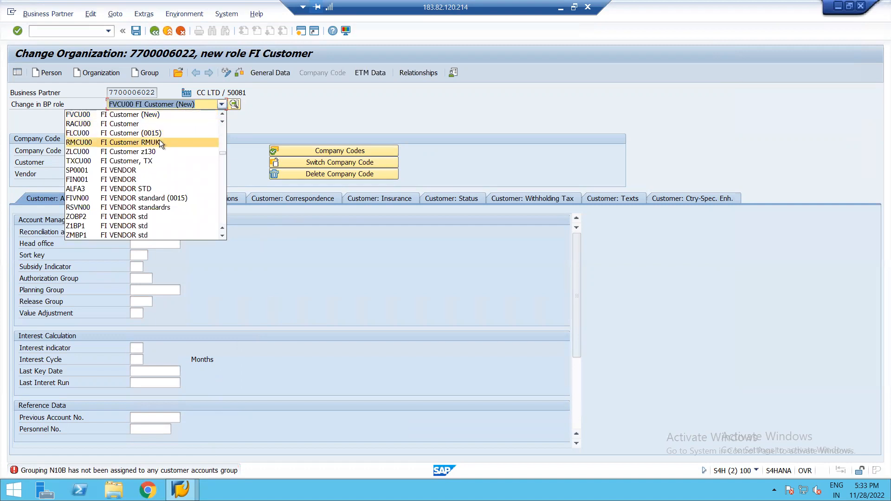
pyautogui.click(207, 117)
pyautogui.click(222, 105)
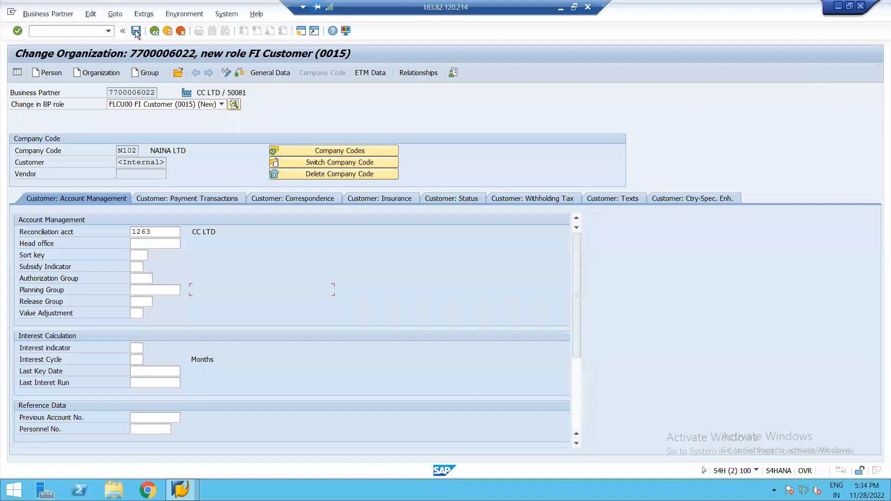
pyautogui.click(136, 31)
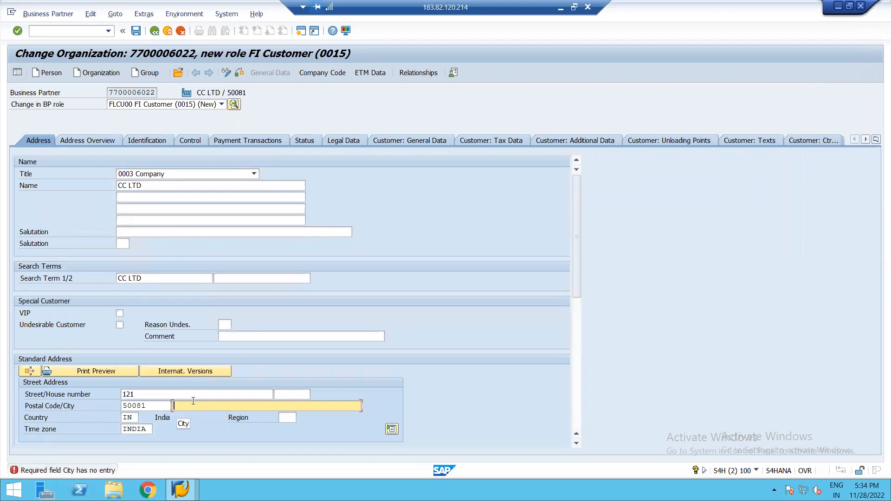
# Enter HYD as the city in the standard address and try to save again.
pyautogui.write('HY')
pyautogui.press('Down')
pyautogui.press('Return')
pyautogui.click(135, 31)
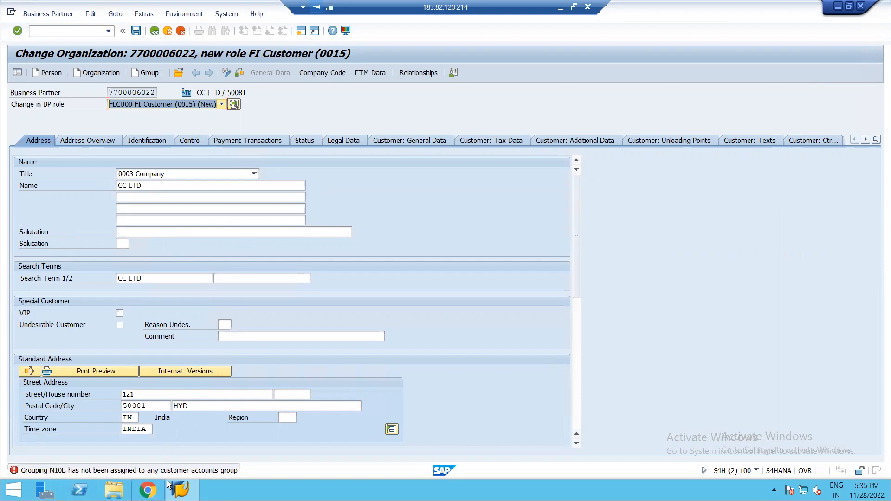
# Read the long text of the save error and check the CC LTD G/L account's control data.
pyautogui.doubleClick(168, 471)
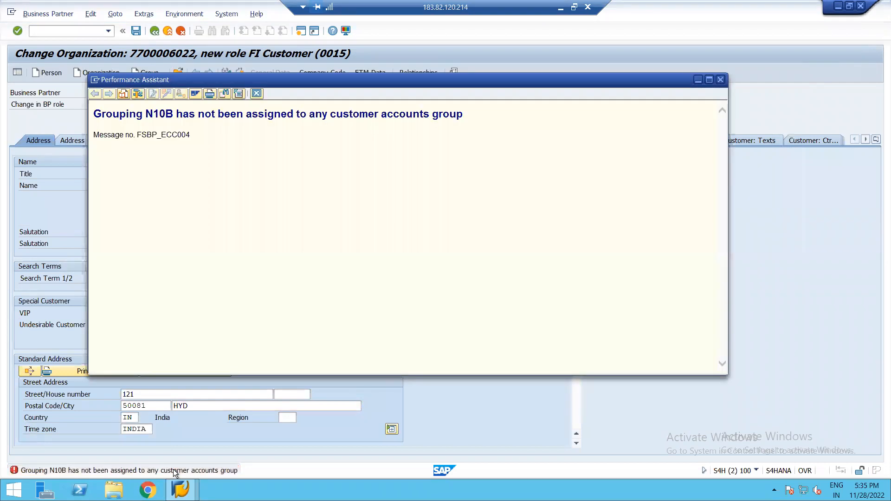
pyautogui.click(720, 80)
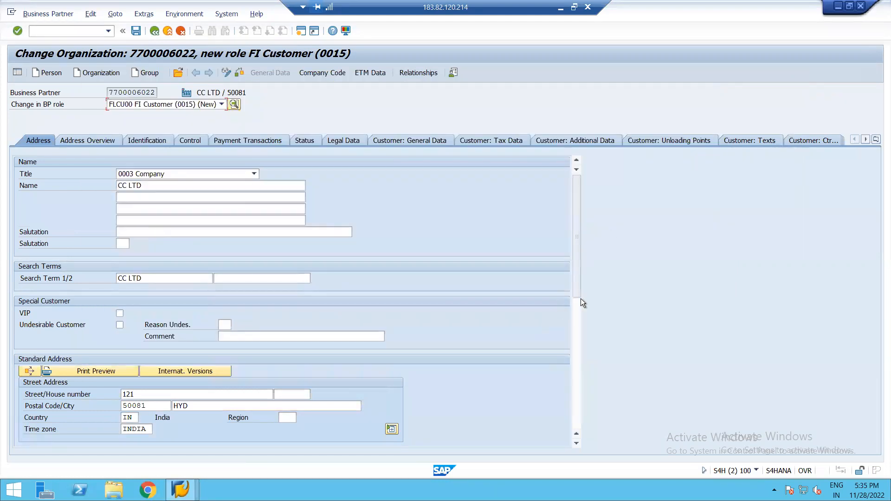
pyautogui.hotkey('alt', 'Tab')
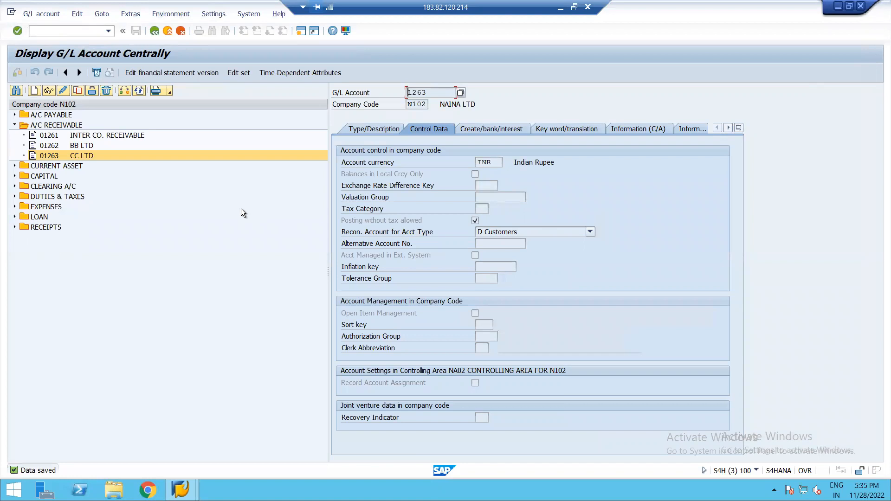
pyautogui.hotkey('alt', 'Tab')
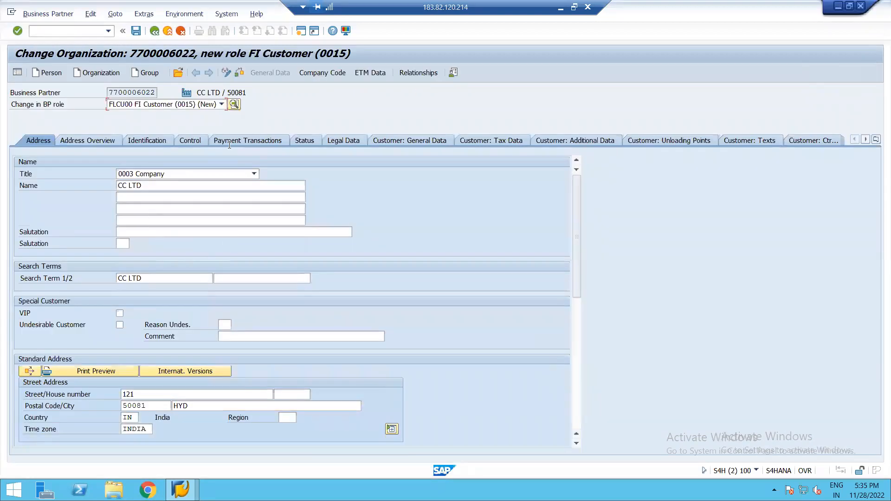
# Reselect the BP role FLCU00 FI Customer (0015) and retry saving CC LTD.
pyautogui.click(222, 104)
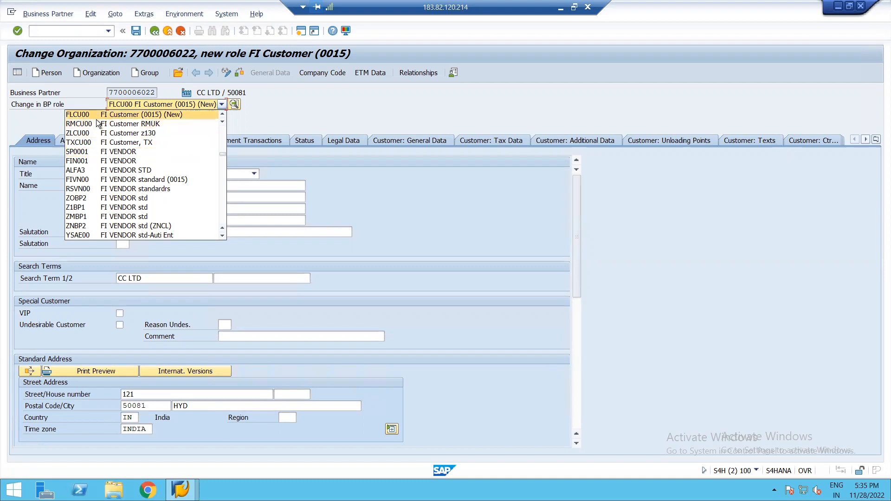
pyautogui.scroll(4, 131, 152)
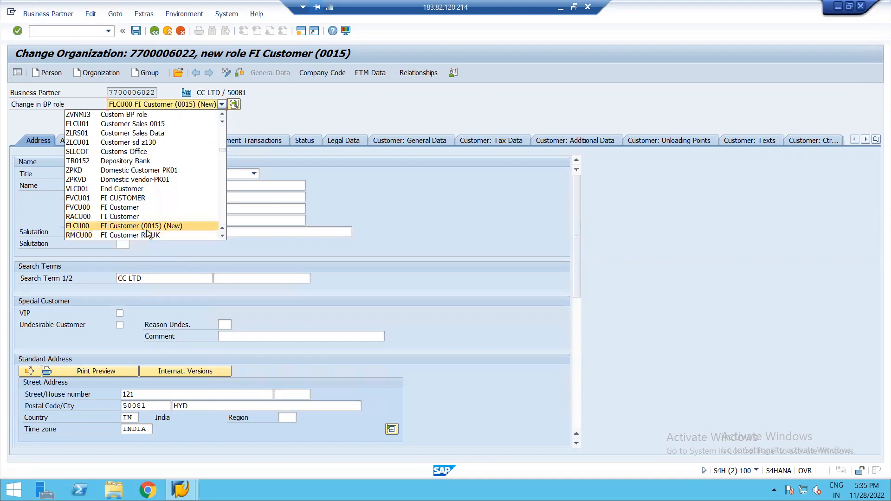
pyautogui.scroll(-1, 146, 230)
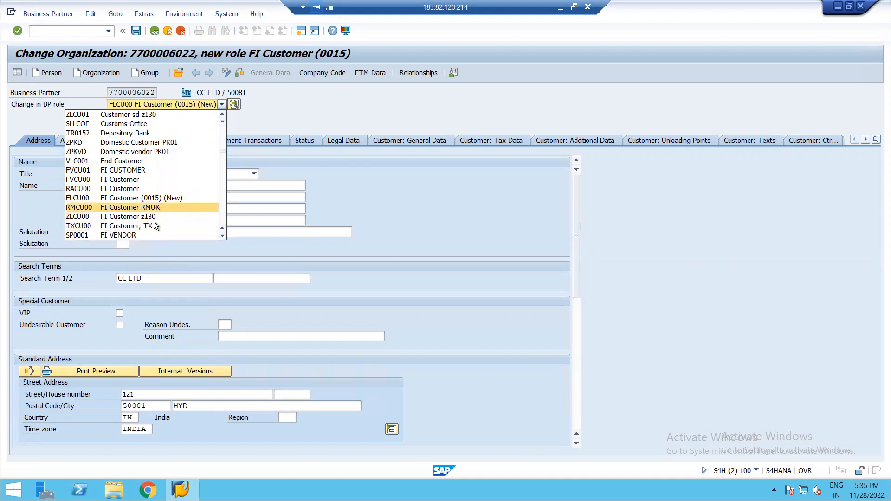
pyautogui.click(149, 198)
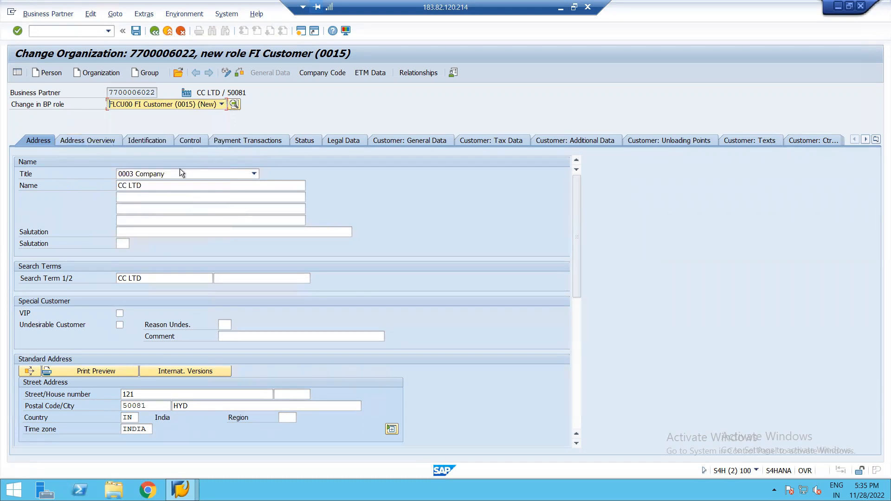
pyautogui.click(134, 32)
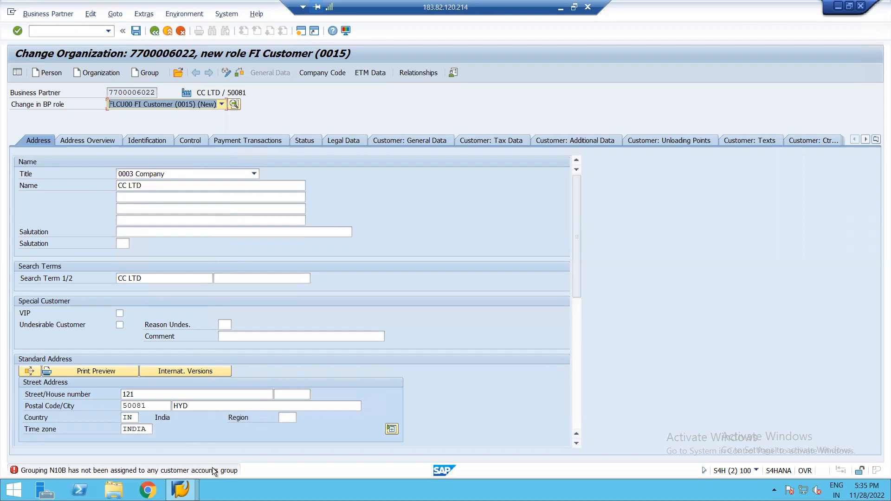
# Check the available BP roles without changing the selection, and leave the business partner without saving.
pyautogui.click(222, 104)
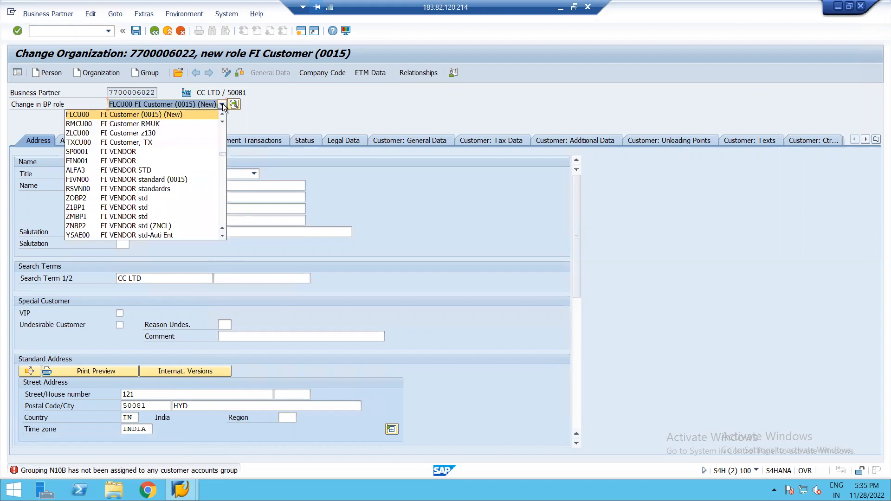
pyautogui.scroll(3, 185, 146)
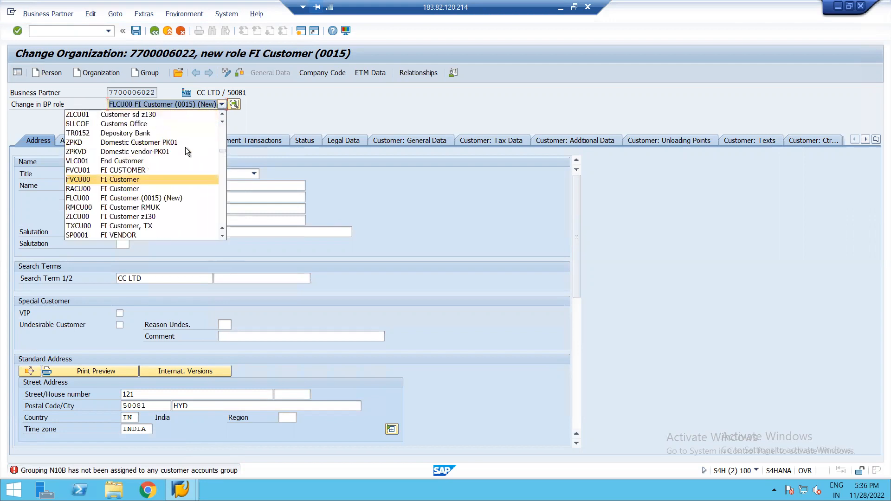
pyautogui.click(207, 48)
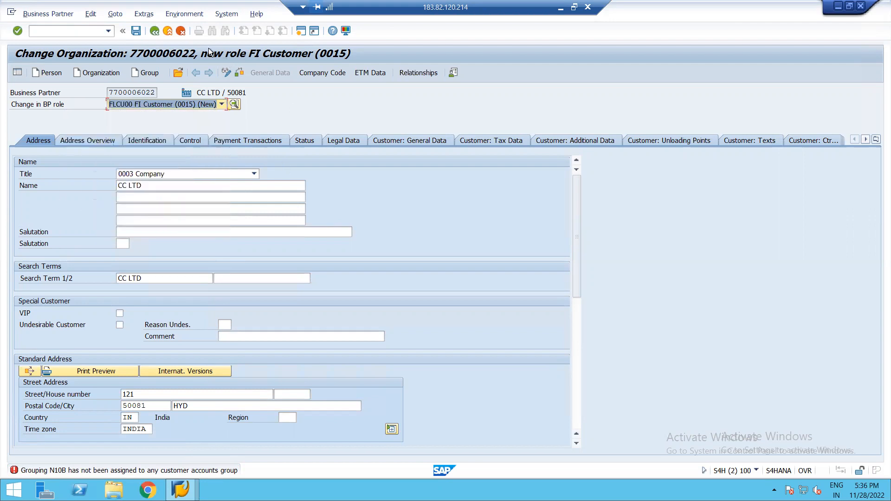
pyautogui.click(155, 31)
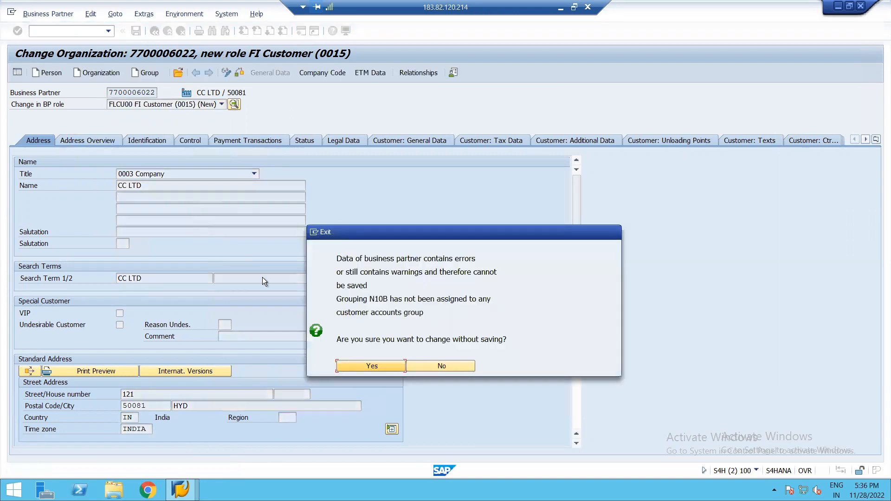
pyautogui.click(391, 364)
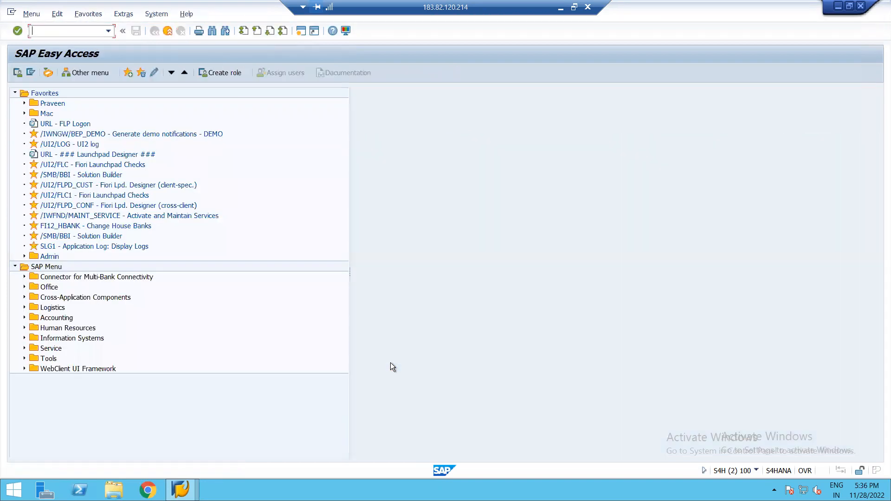
# Start transaction BP, search business partners by search term CC, and open the partner CC Sttels.
pyautogui.write('BP')
pyautogui.press('Return')
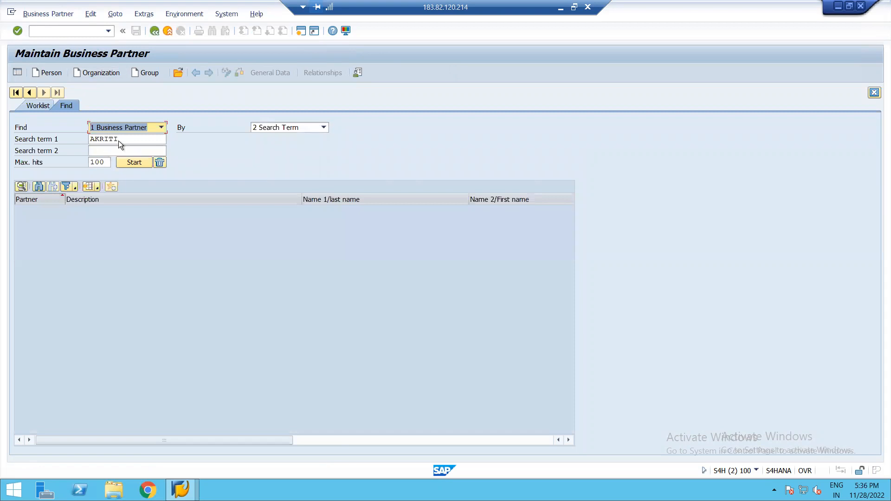
pyautogui.press('Tab')
pyautogui.write('CC')
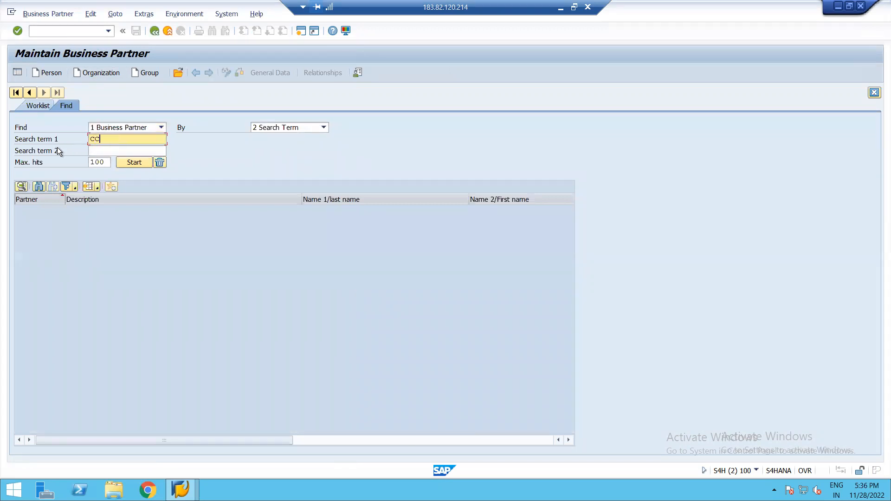
pyautogui.press('Return')
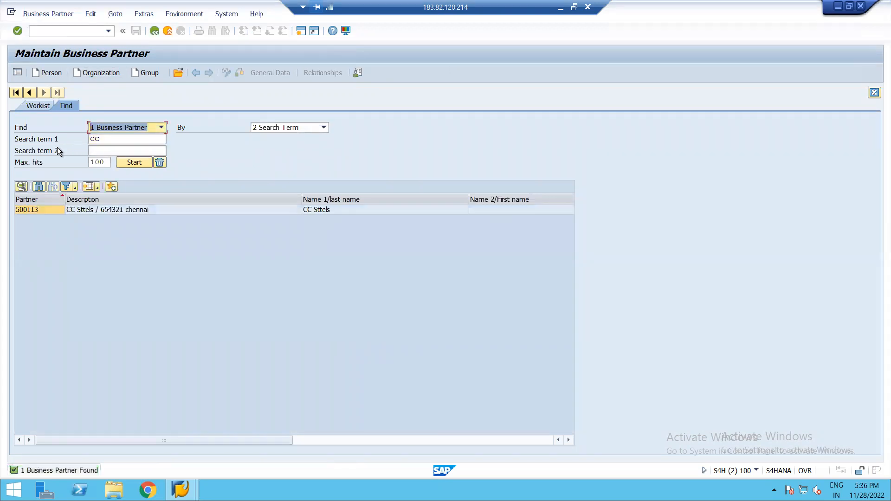
pyautogui.doubleClick(94, 208)
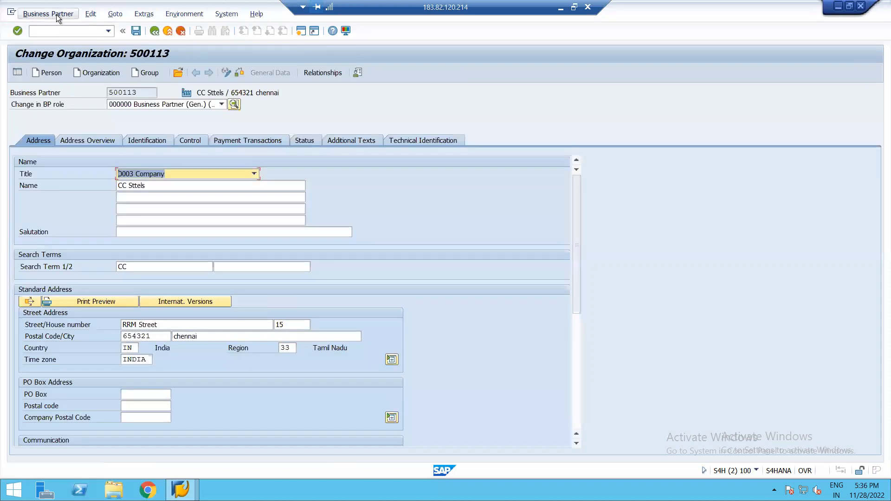
# Switch the CC Sttels business partner to display mode, saving its changes first.
pyautogui.click(57, 15)
pyautogui.click(68, 55)
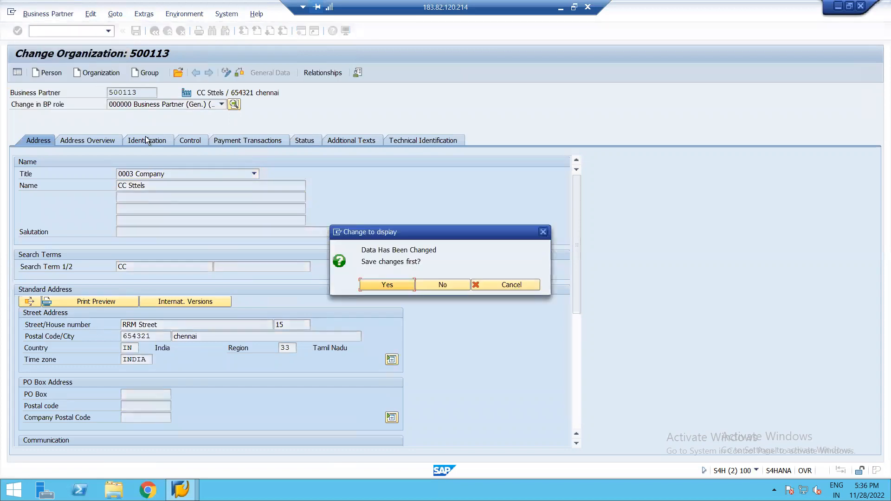
pyautogui.click(387, 285)
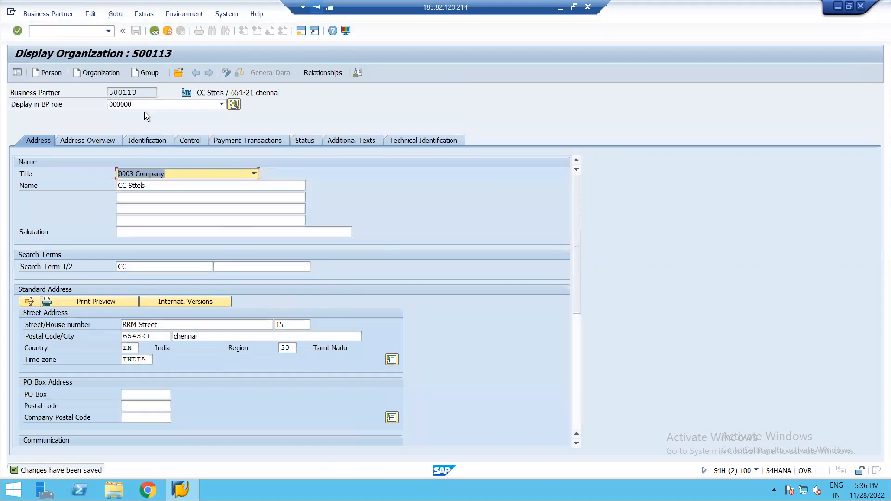
# View CC Sttels in BP role FLVN01 without saving changes, and leave the business partner.
pyautogui.click(174, 105)
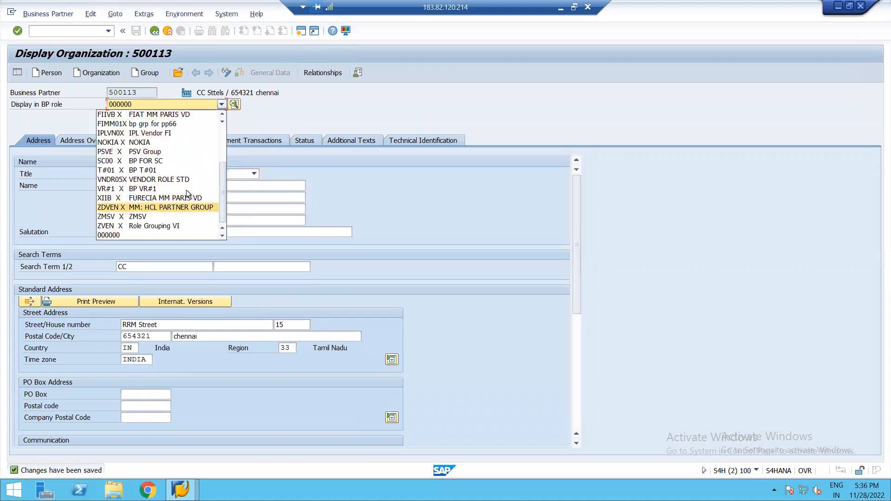
pyautogui.scroll(3, 187, 192)
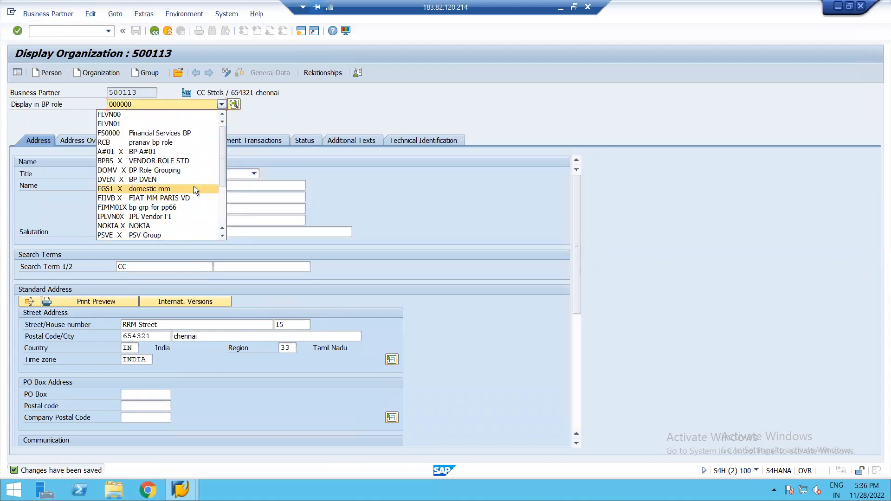
pyautogui.click(165, 125)
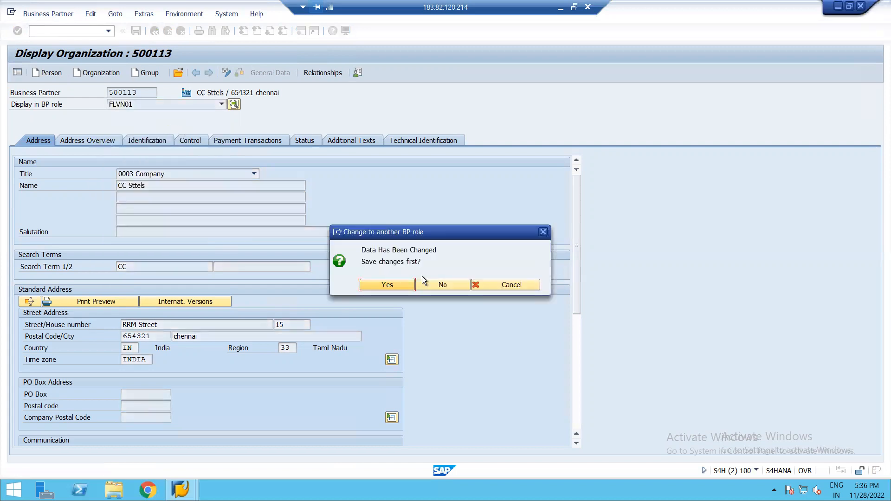
pyautogui.click(432, 283)
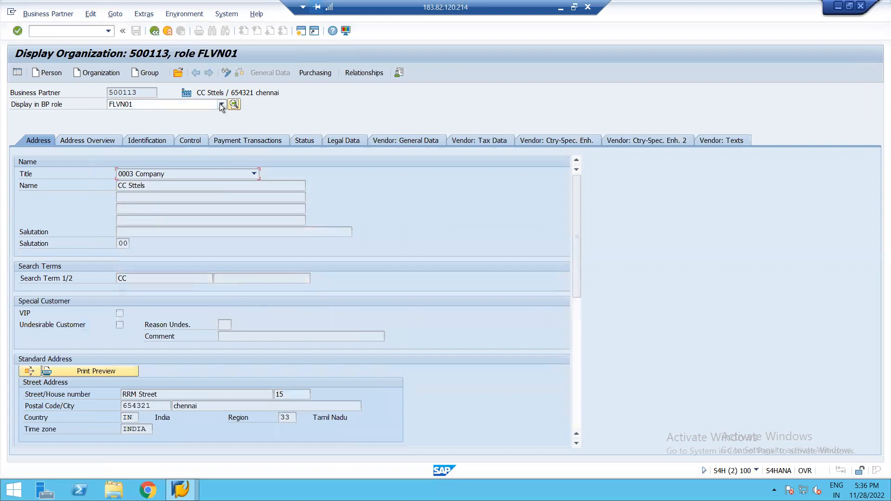
pyautogui.click(221, 104)
pyautogui.click(154, 29)
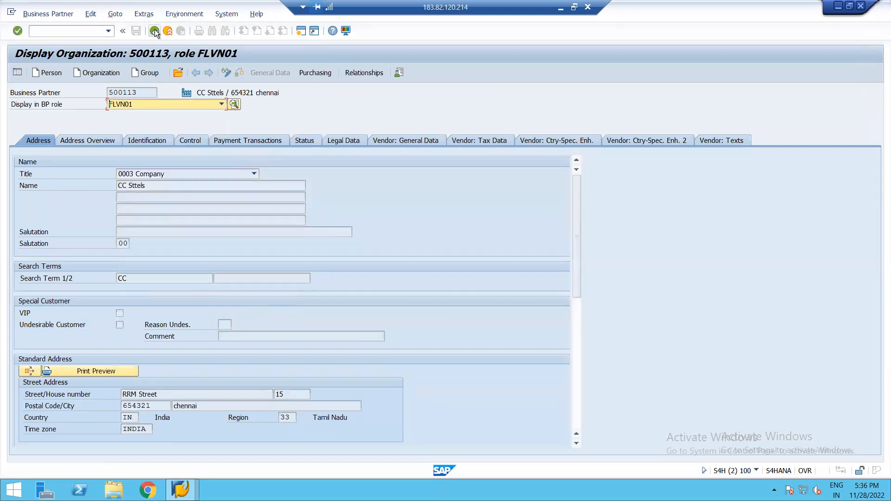
pyautogui.click(154, 29)
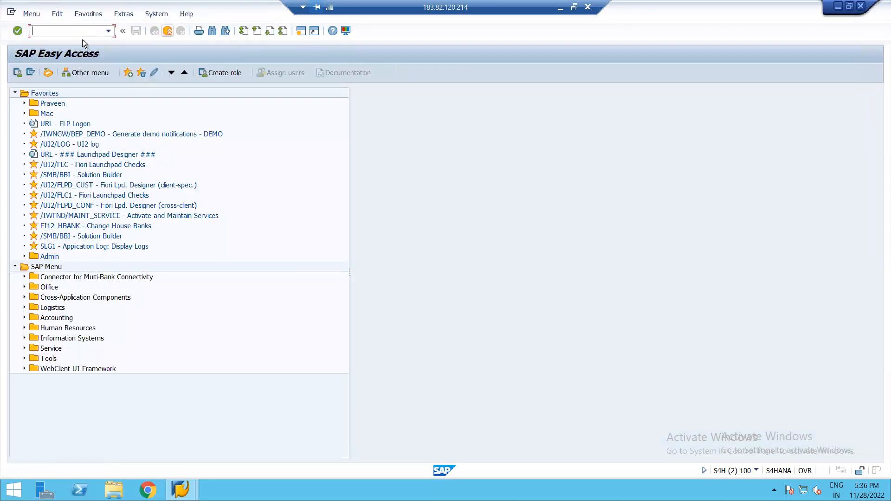
# Start transaction BP again and search business partners by search term CC LTD.
pyautogui.write('BP')
pyautogui.press('Return')
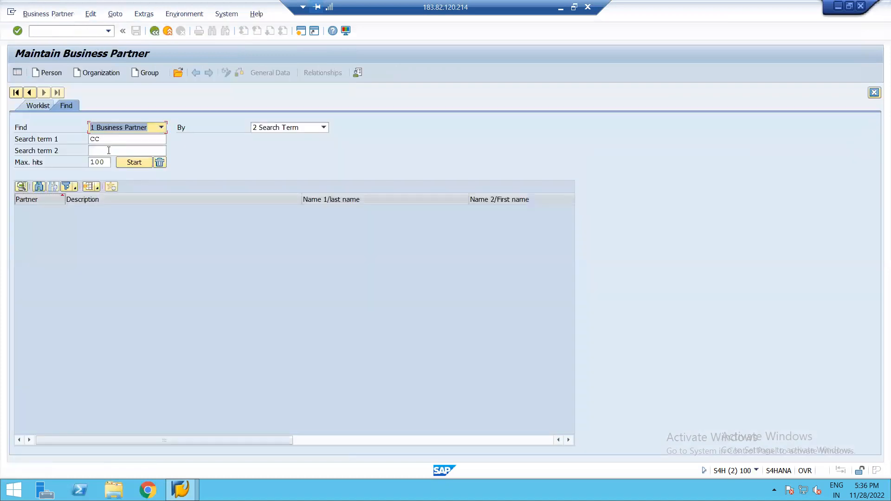
pyautogui.click(116, 138)
pyautogui.write(',LTD')
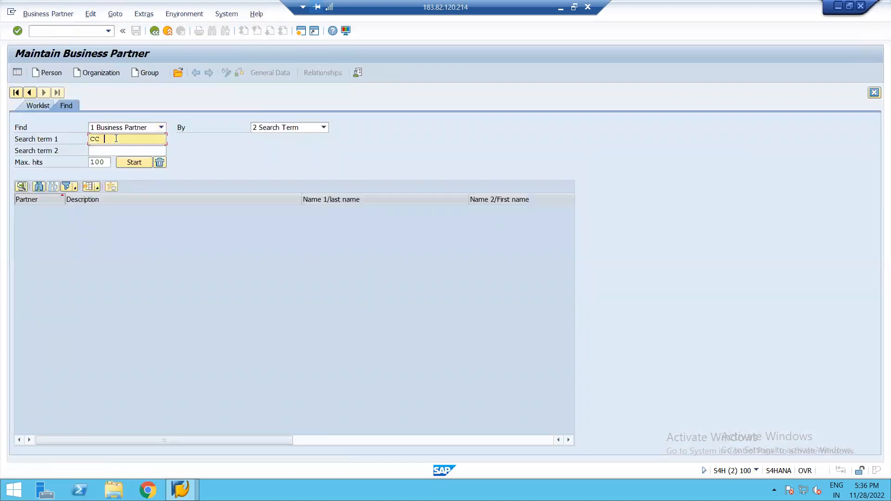
pyautogui.press('BackSpace')
pyautogui.press('BackSpace')
pyautogui.press('BackSpace')
pyautogui.press('BackSpace')
pyautogui.write('LTD')
pyautogui.press('Return')
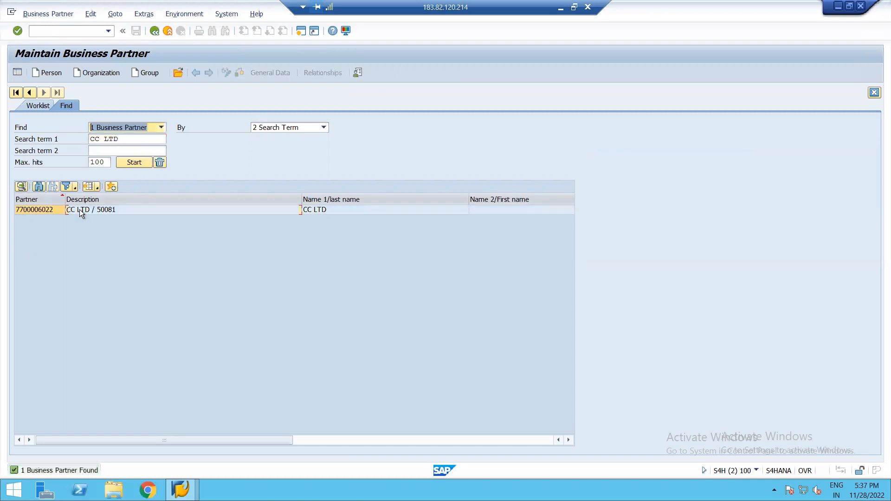
# Open the CC LTD business partner and switch it to change mode.
pyautogui.doubleClick(79, 210)
pyautogui.click(71, 14)
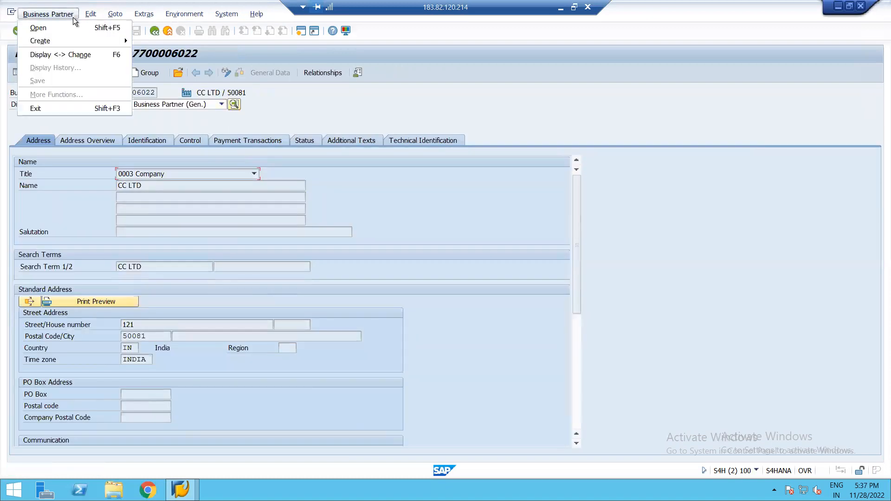
pyautogui.click(82, 55)
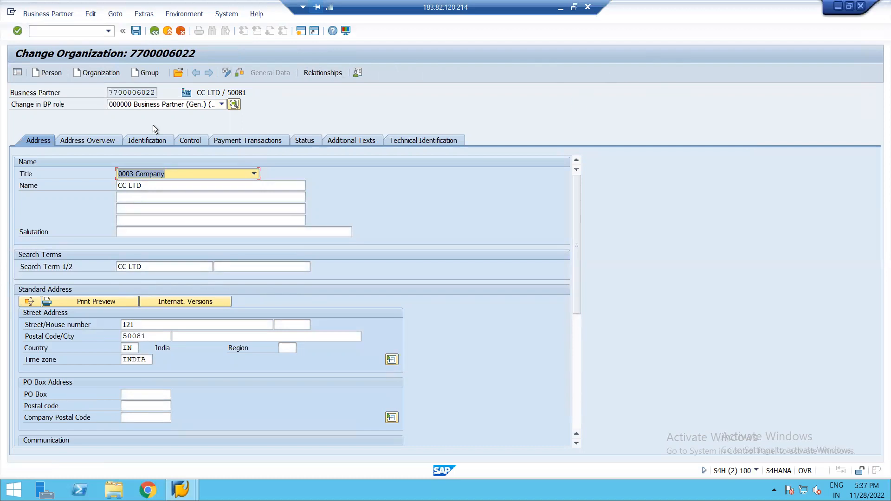
# Select the BP role FLCU01 Customer Sales 0015 for CC LTD.
pyautogui.click(221, 104)
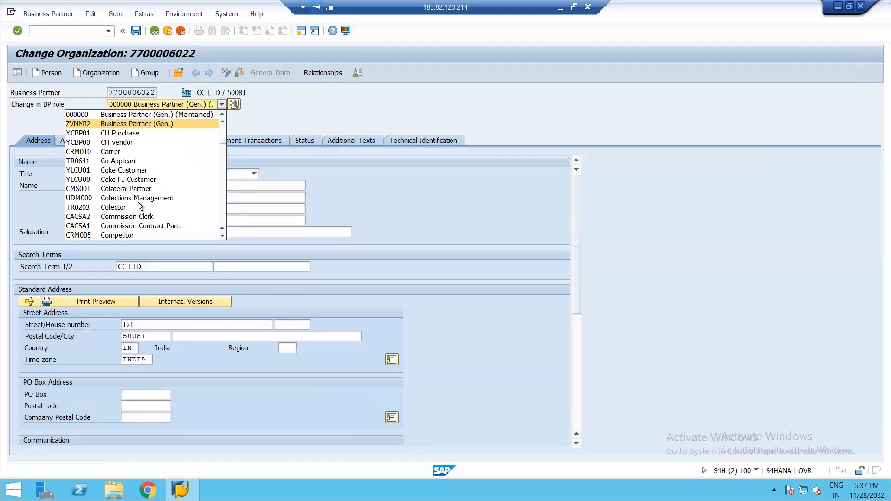
pyautogui.scroll(-4, 138, 204)
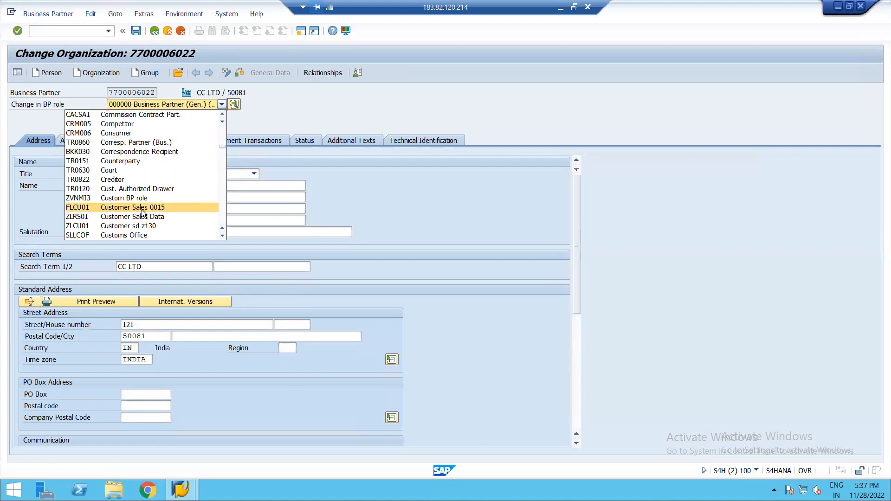
pyautogui.click(142, 210)
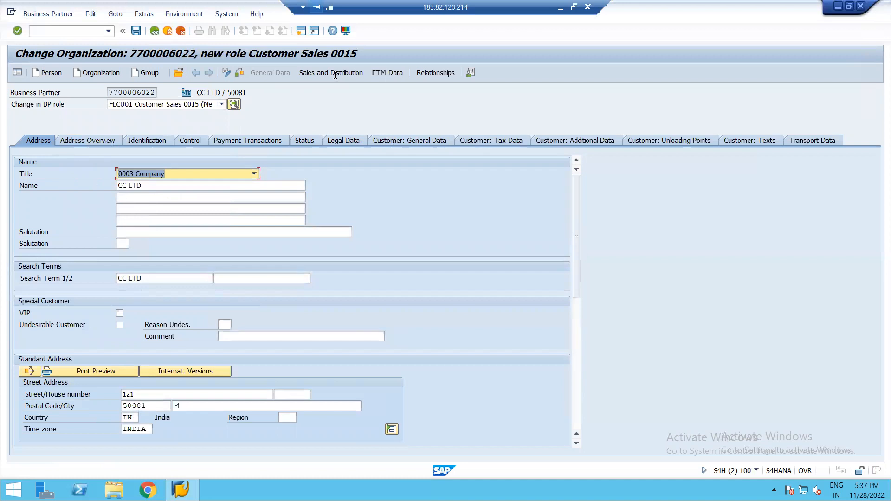
# Change the BP role of CC LTD to FLCU00 FI Customer (0015) without saving the previous role.
pyautogui.click(219, 104)
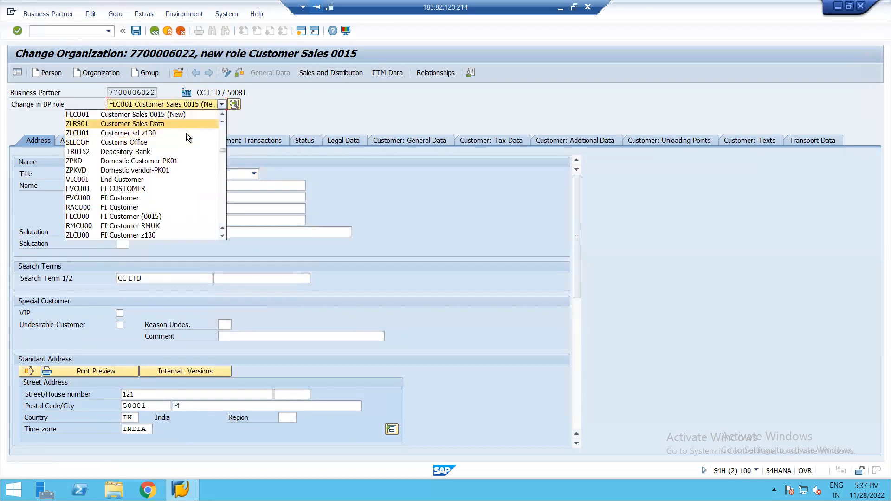
pyautogui.scroll(-3, 170, 175)
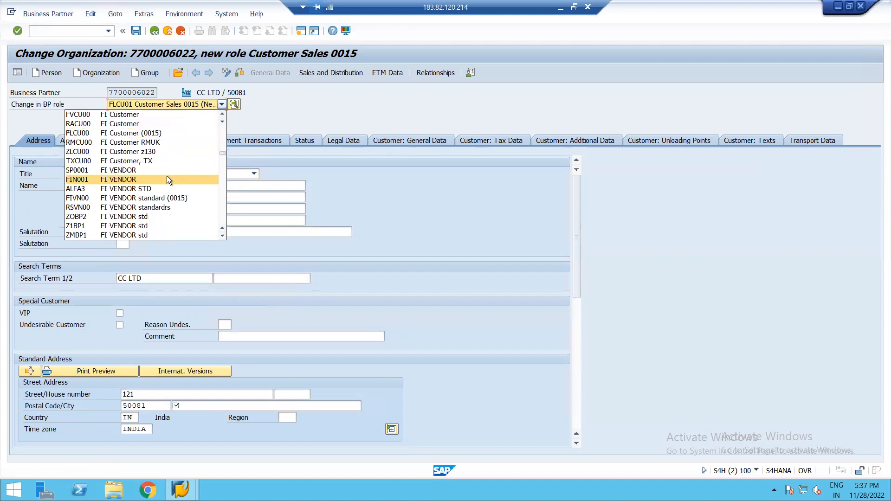
pyautogui.click(143, 133)
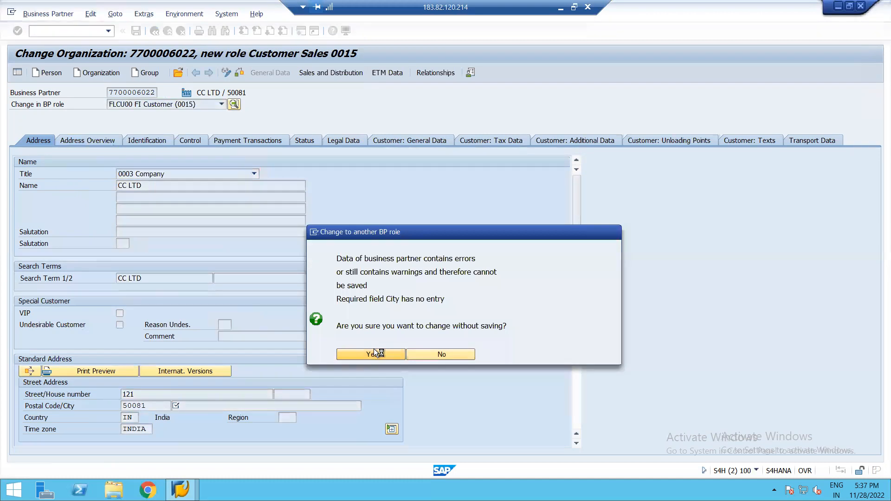
pyautogui.click(374, 352)
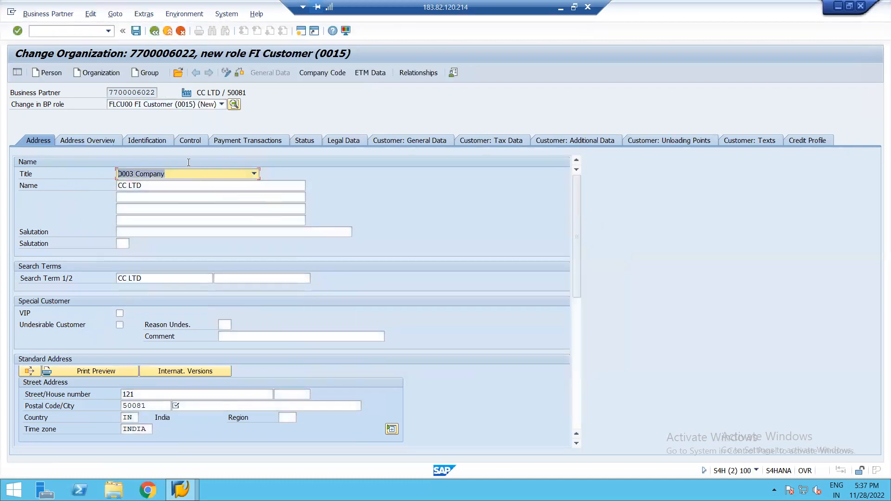
# Open CC LTD's company code data and try to save role FVCU00 FI Customer with company code N102 and reconciliation account 1263.
pyautogui.click(323, 73)
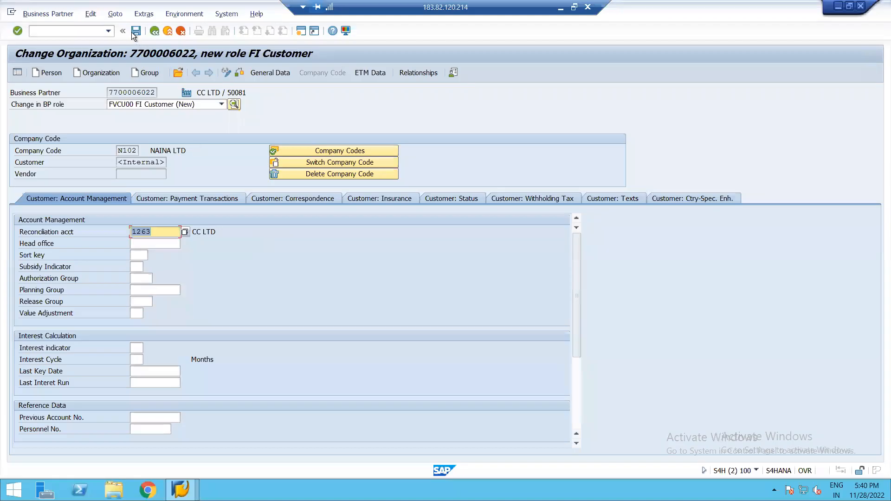
pyautogui.click(133, 32)
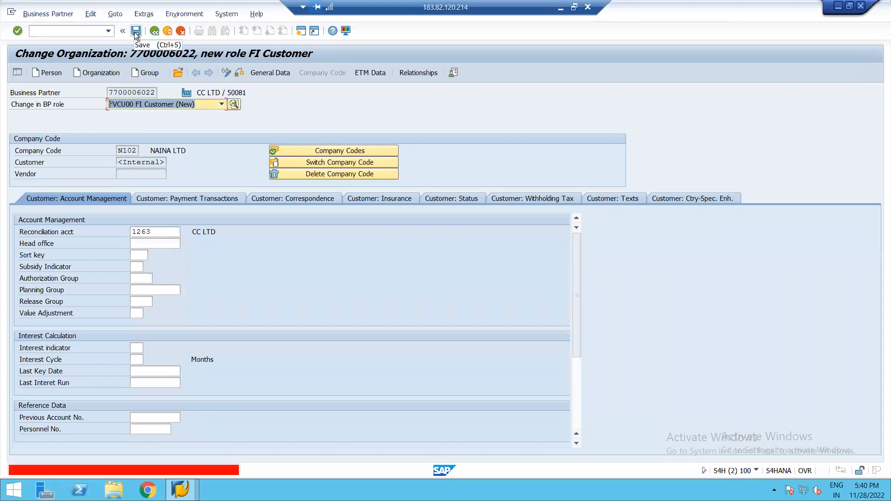